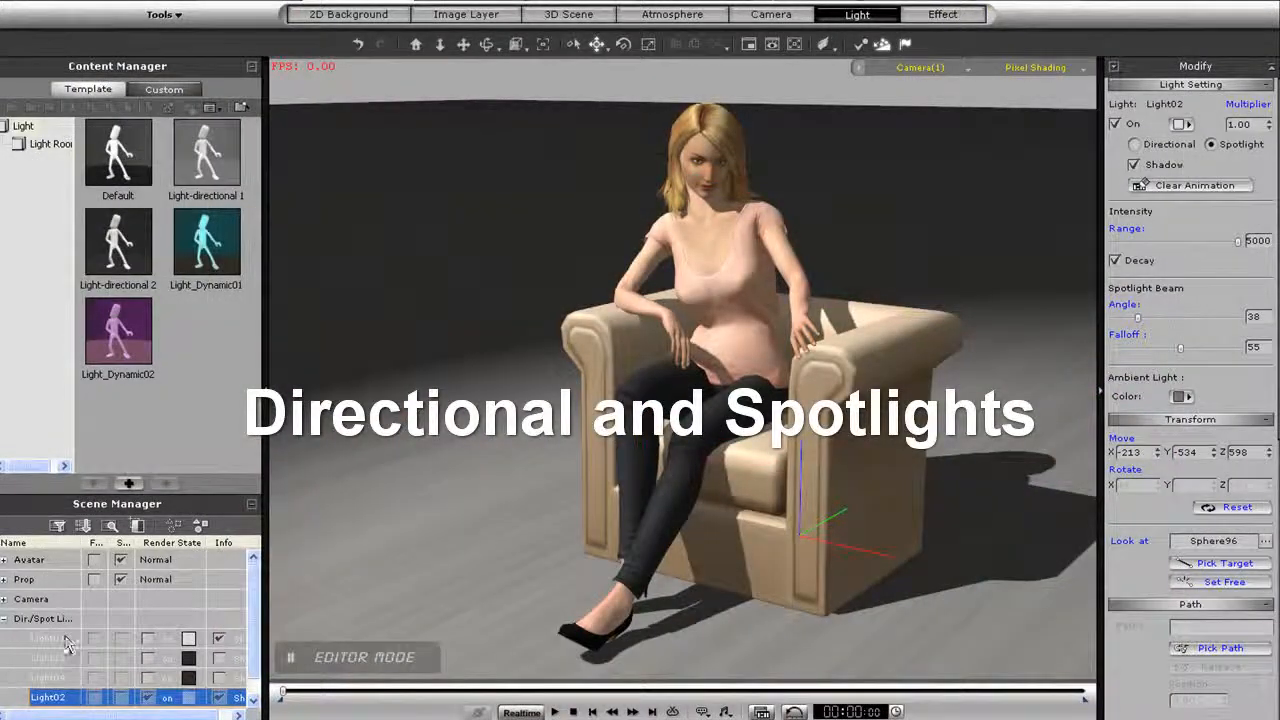
Toggle Light02 off and back on, and switch on Light04, Light03 and Light01 as well.
{"action": "left_click", "coordinate": [147, 698]}
{"action": "left_click", "coordinate": [147, 698]}
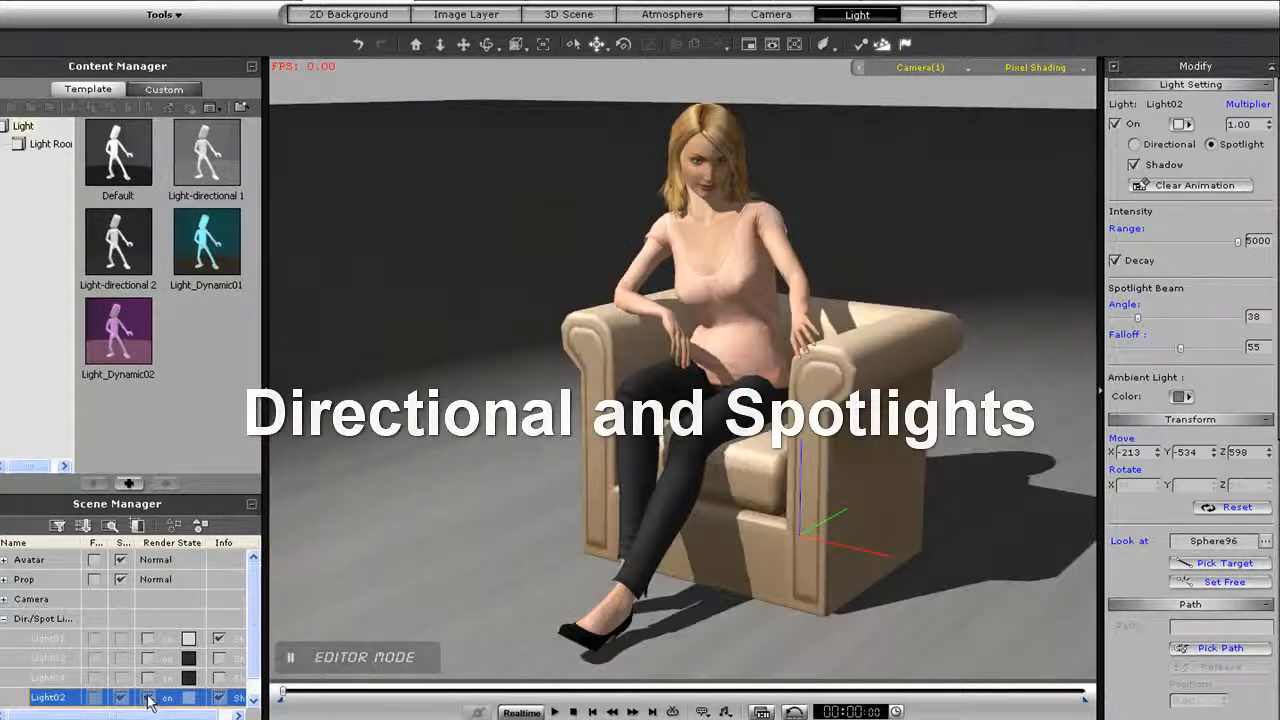
{"action": "left_click", "coordinate": [147, 679]}
{"action": "left_click", "coordinate": [148, 660]}
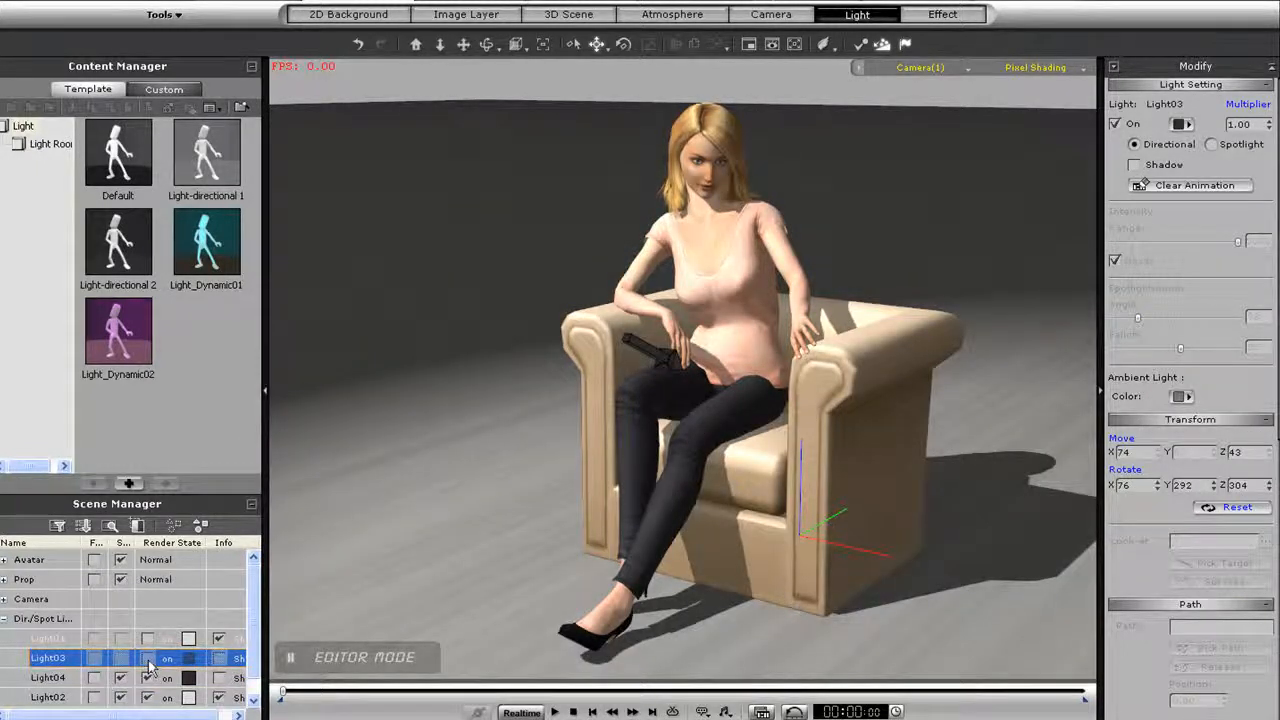
{"action": "left_click", "coordinate": [148, 659]}
{"action": "left_click", "coordinate": [148, 640]}
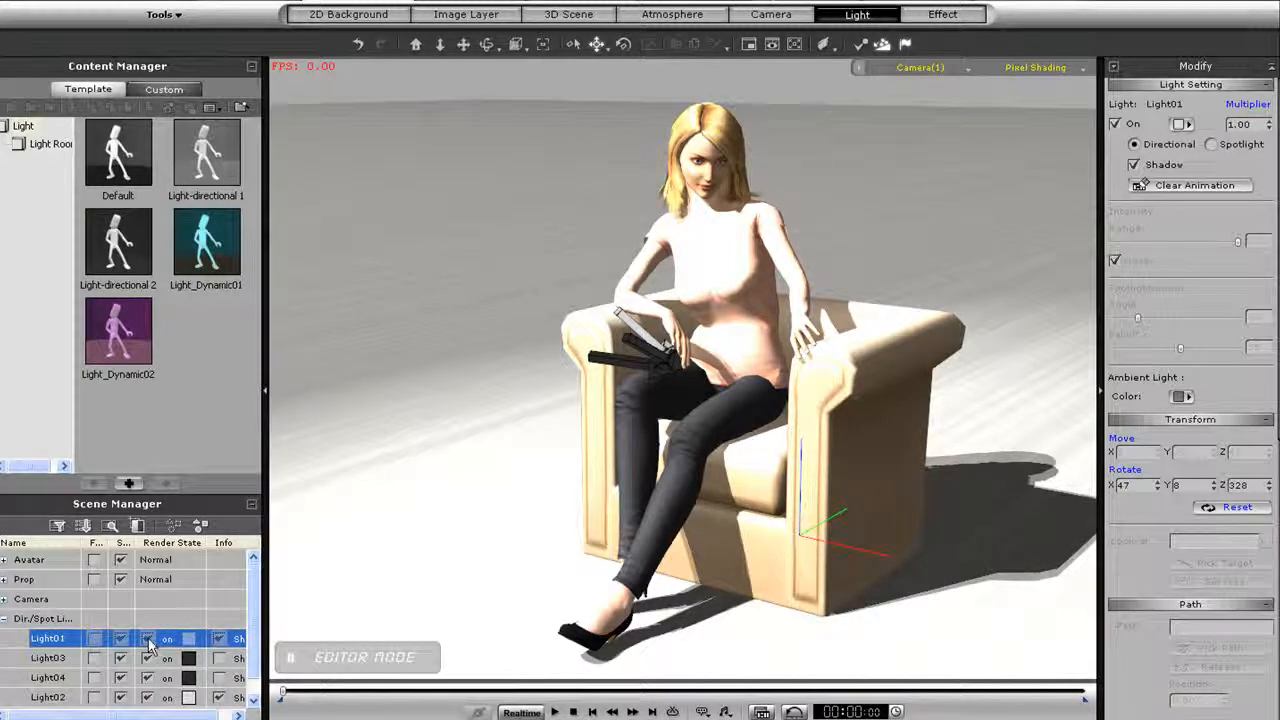
Switch off Light01, Light03 and Light04 so that only Light02 lights the scene.
{"action": "left_click", "coordinate": [148, 640]}
{"action": "left_click", "coordinate": [150, 660]}
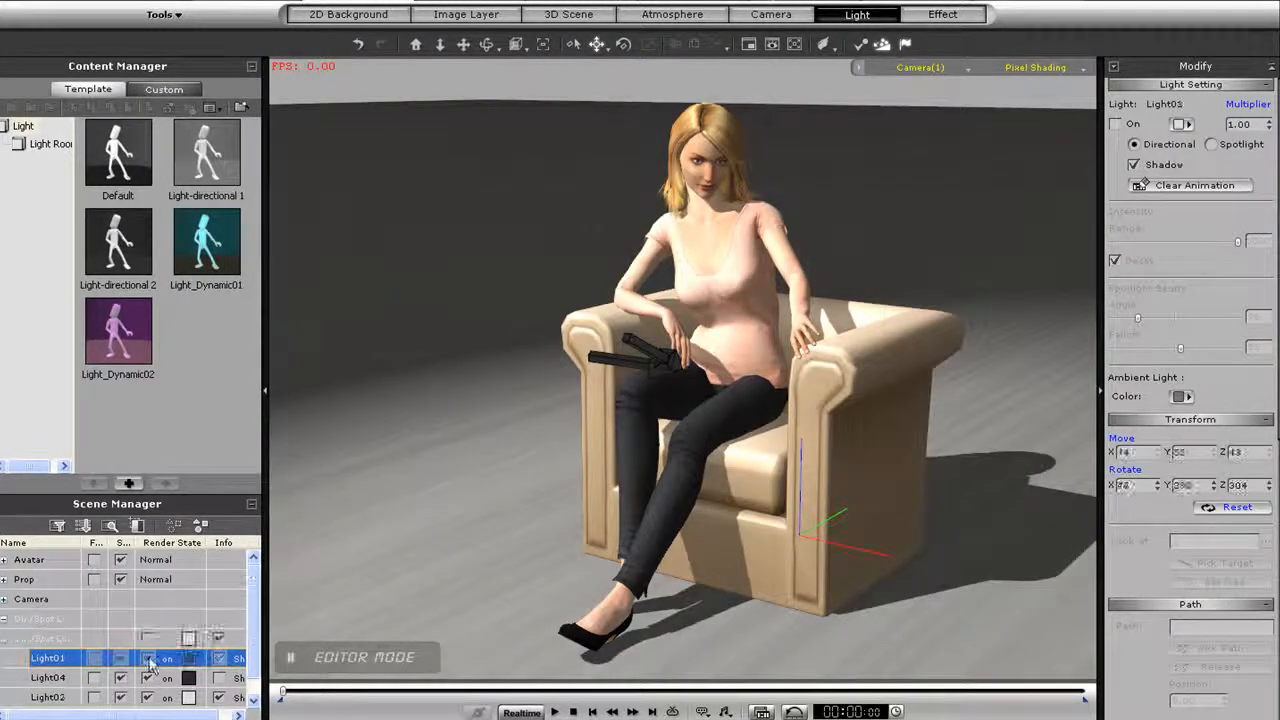
{"action": "left_click", "coordinate": [150, 677]}
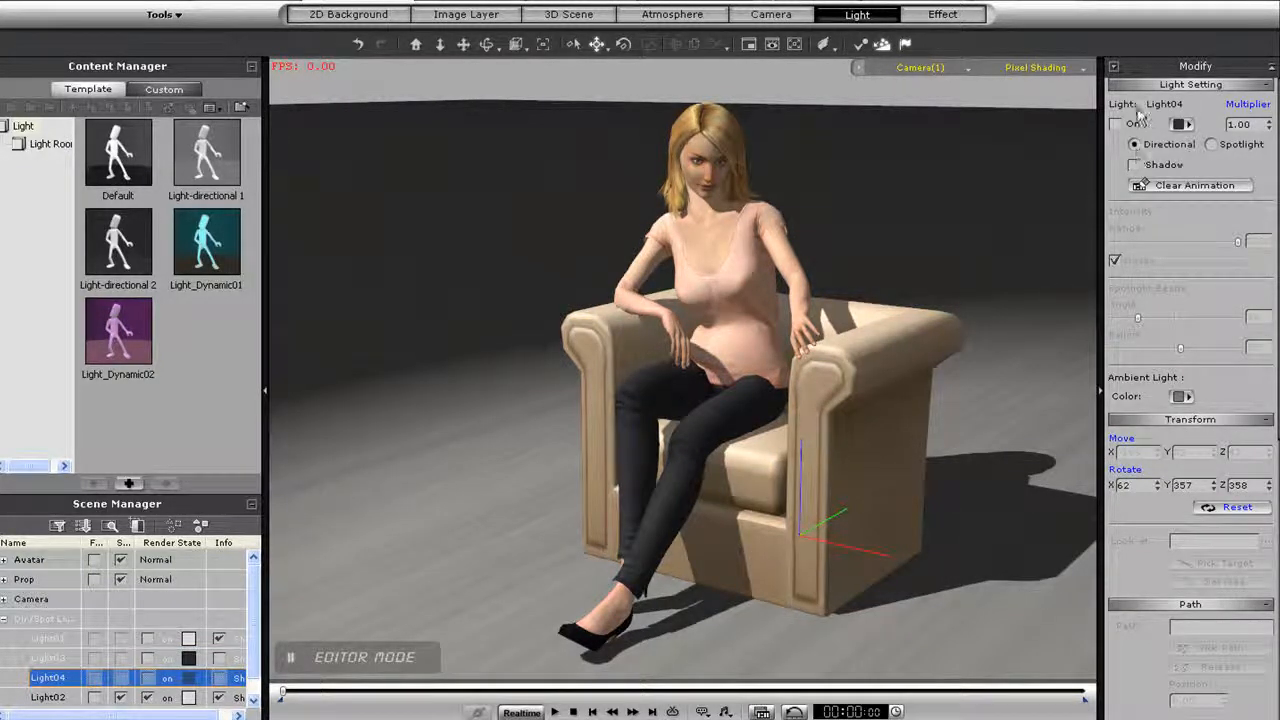
Make Light02 a directional light and rotate it to about X 50, Y 26, Z 351.
{"action": "left_click", "coordinate": [45, 699]}
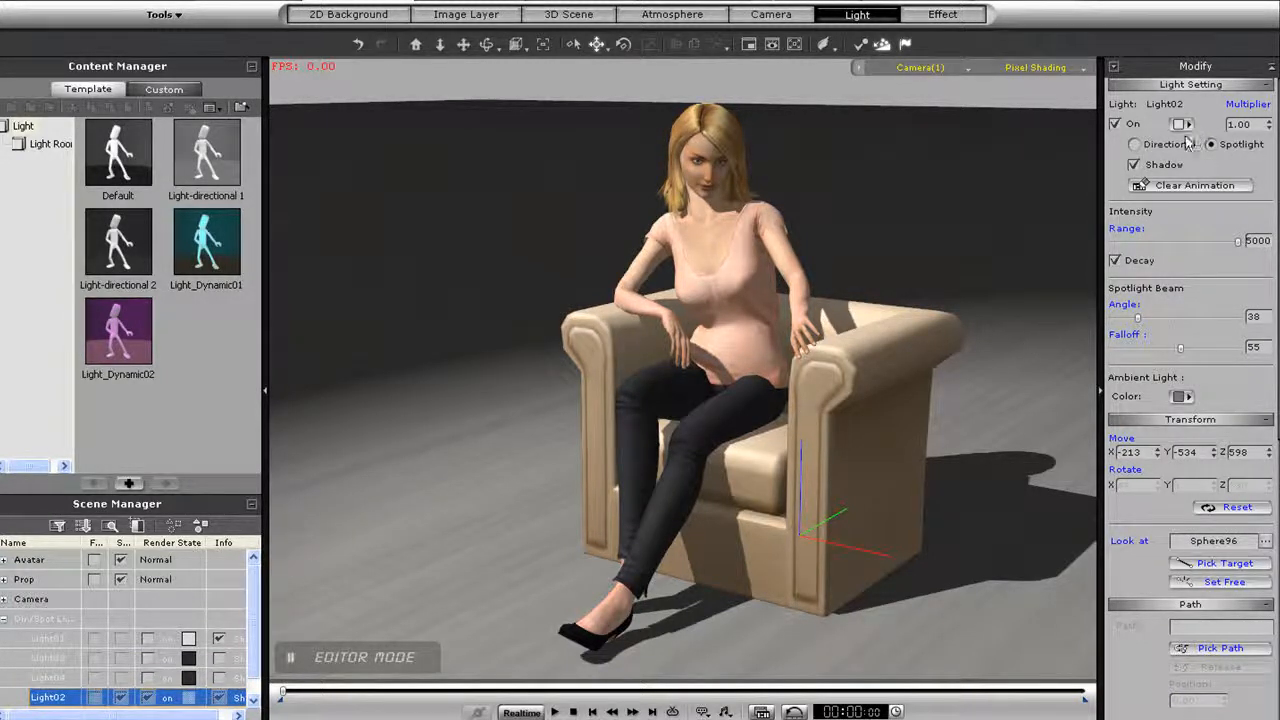
{"action": "left_click", "coordinate": [1134, 144]}
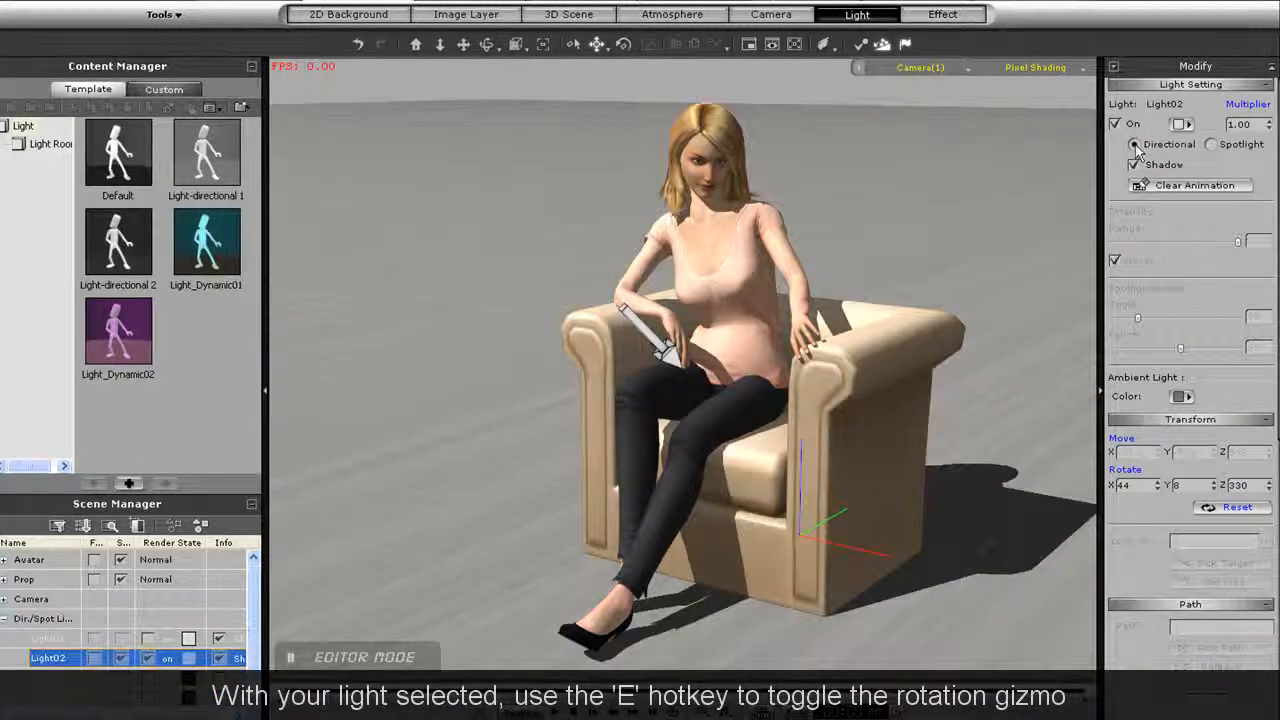
{"action": "key", "text": "e"}
{"action": "mouse_move", "coordinate": [702, 382]}
{"action": "left_mouse_down"}
{"action": "mouse_move", "coordinate": [600, 505]}
{"action": "mouse_move", "coordinate": [715, 390]}
{"action": "mouse_move", "coordinate": [732, 404]}
{"action": "mouse_move", "coordinate": [700, 376]}
{"action": "mouse_move", "coordinate": [718, 398]}
{"action": "left_mouse_up"}
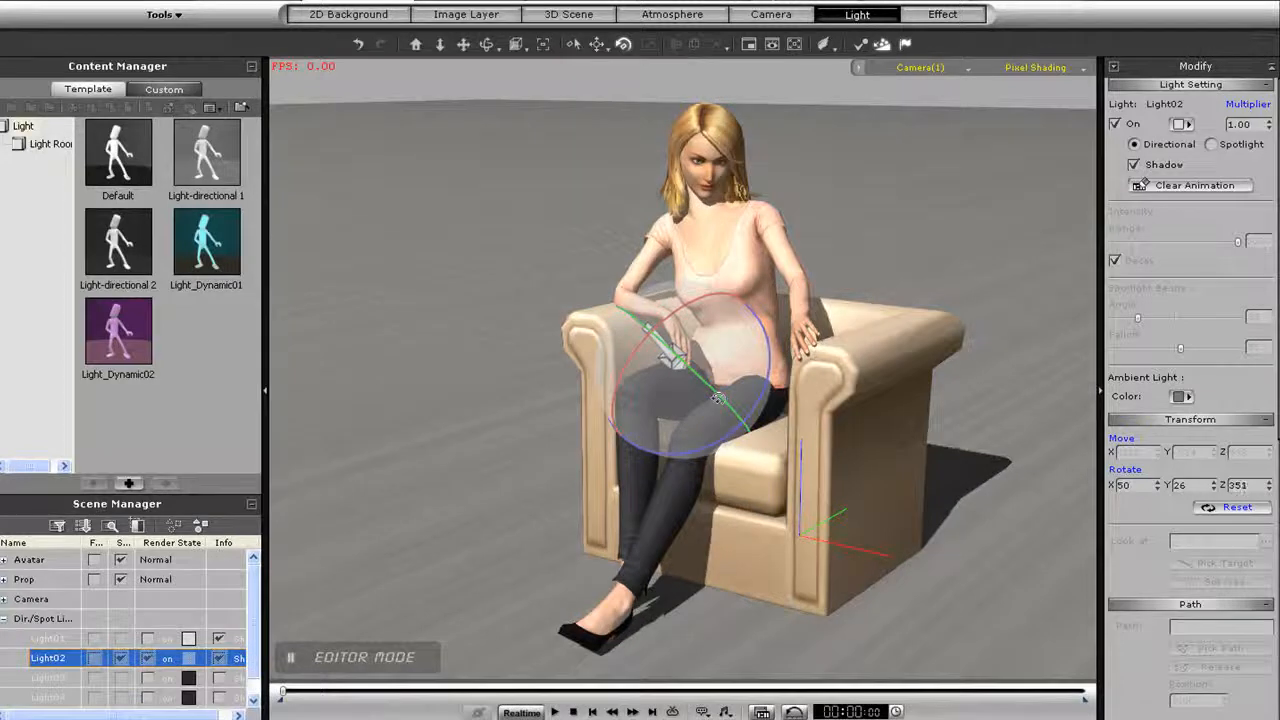
Change Light02 to a spotlight and place it at about X 72, Y -340, Z 233, rotated to X 57, Y 34, Z 3.
{"action": "left_click", "coordinate": [1211, 144]}
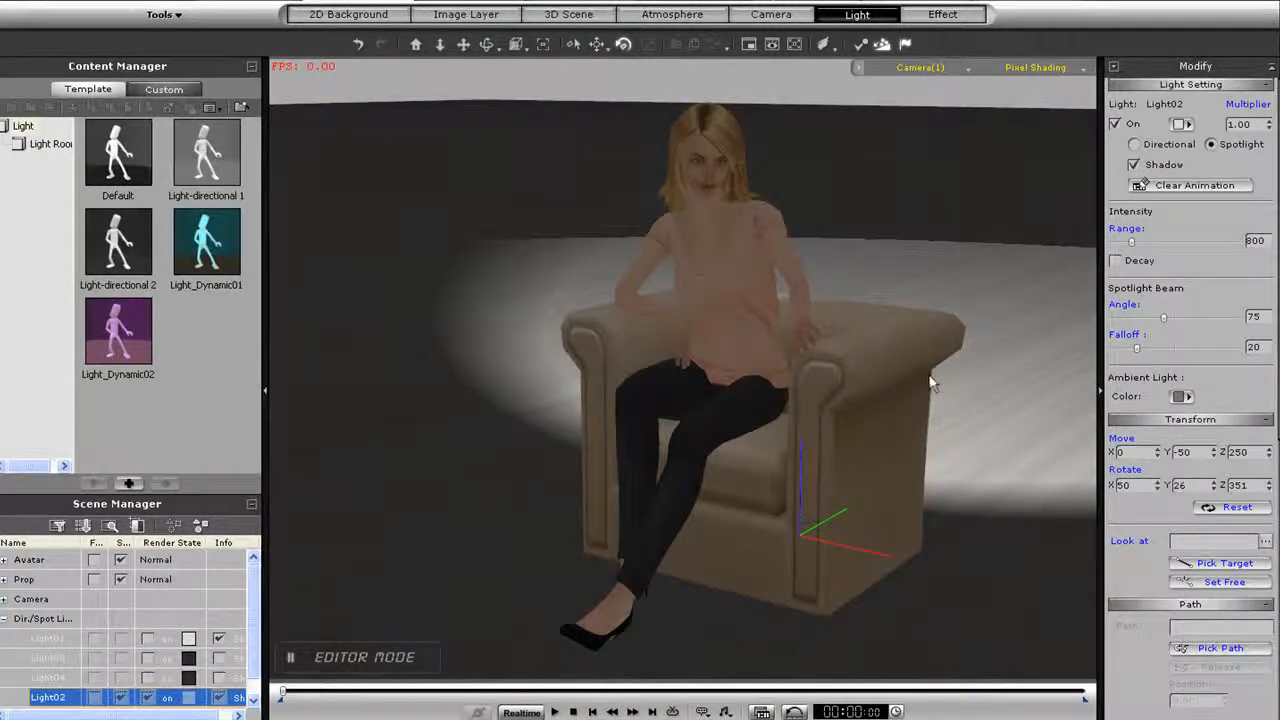
{"action": "key", "text": "f"}
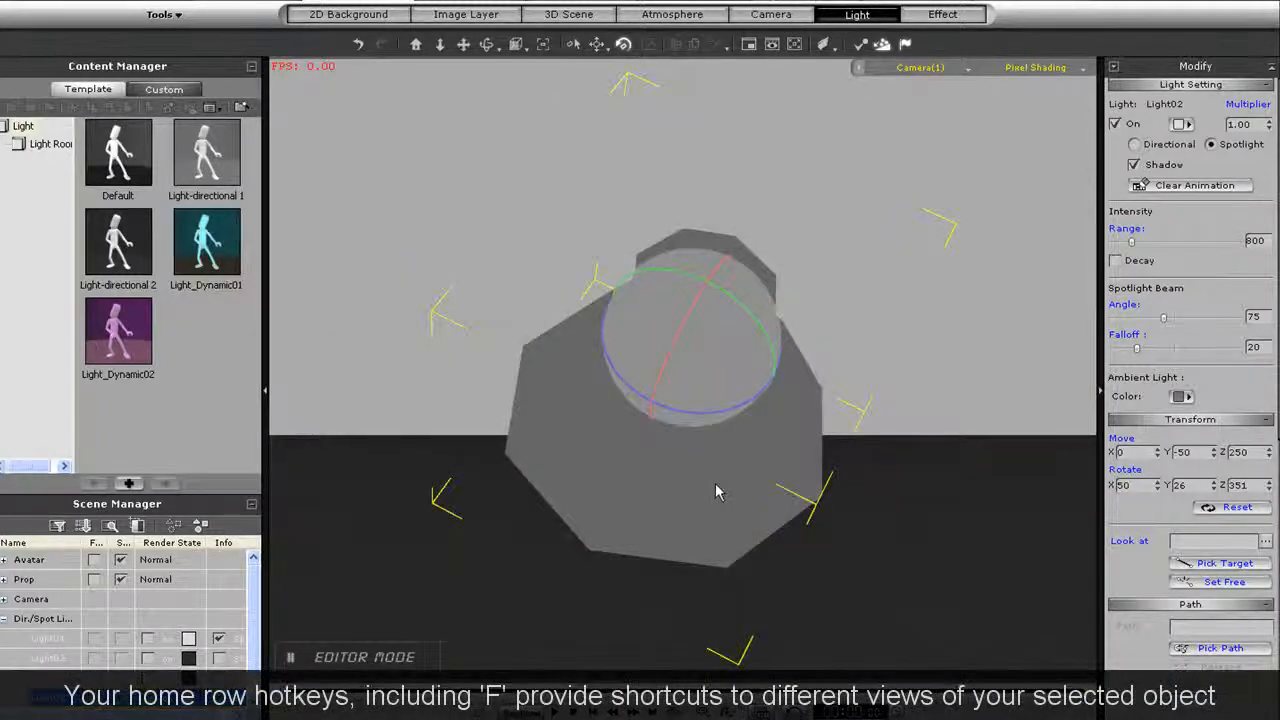
{"action": "scroll", "coordinate": [668, 408], "scroll_direction": "down", "scroll_amount": 5}
{"action": "middle_click_drag", "start_coordinate": [700, 624], "coordinate": [755, 467]}
{"action": "right_click_drag", "start_coordinate": [752, 409], "coordinate": [769, 605]}
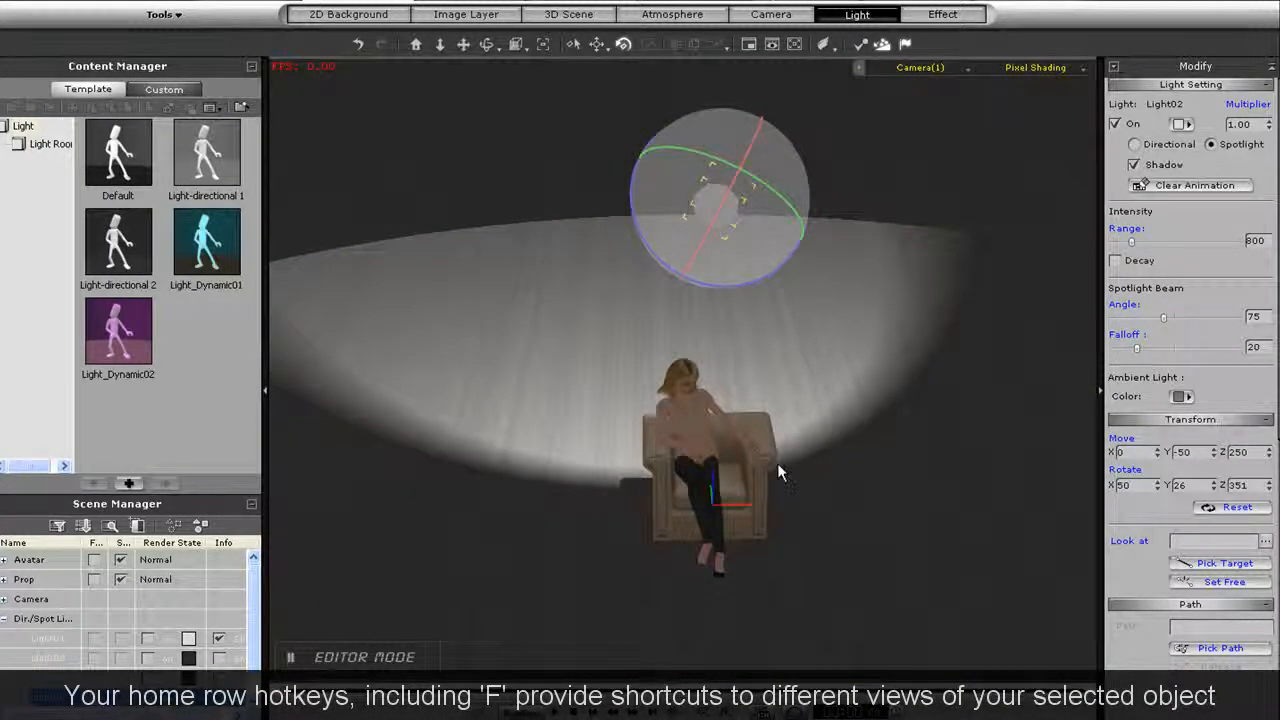
{"action": "key", "text": "w"}
{"action": "left_click_drag", "start_coordinate": [764, 193], "coordinate": [1005, 445]}
{"action": "key", "text": "e"}
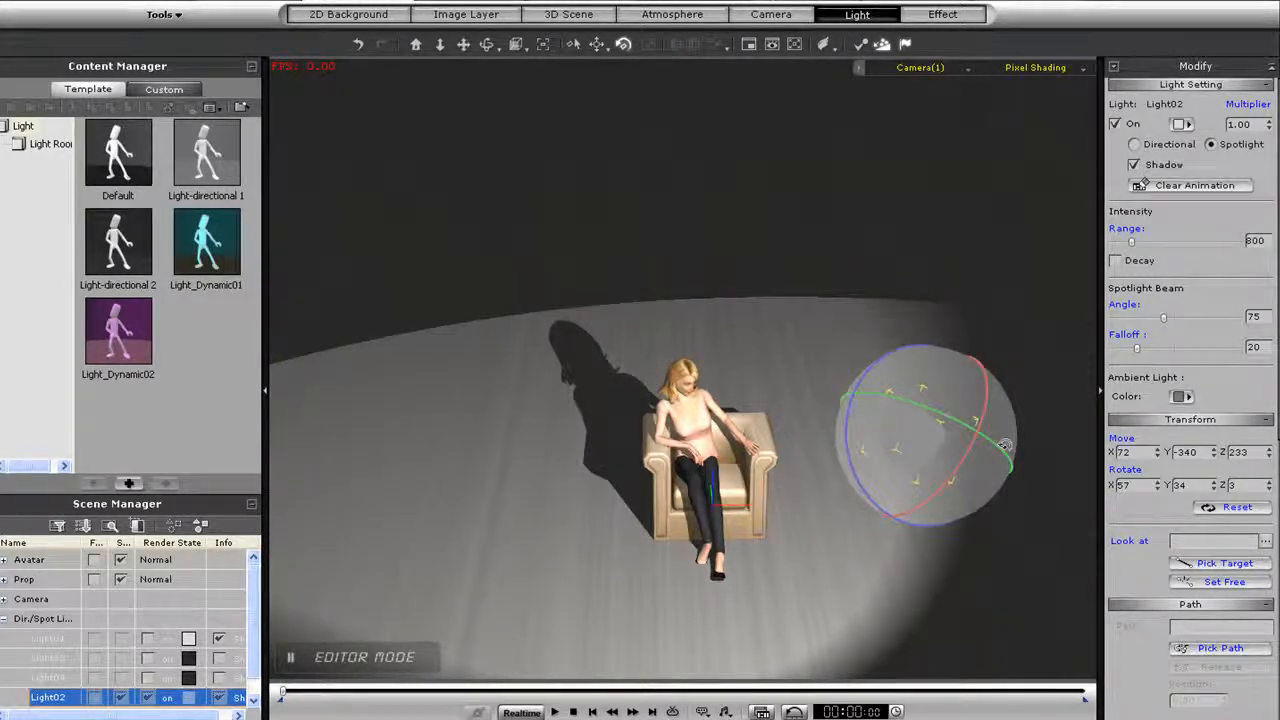
Examine how the spotlight and its shadow fall on the seated woman and armchair from different angles.
{"action": "key", "text": "x"}
{"action": "right_click_drag", "start_coordinate": [912, 489], "coordinate": [557, 486]}
{"action": "left_click_drag", "start_coordinate": [644, 501], "coordinate": [400, 370]}
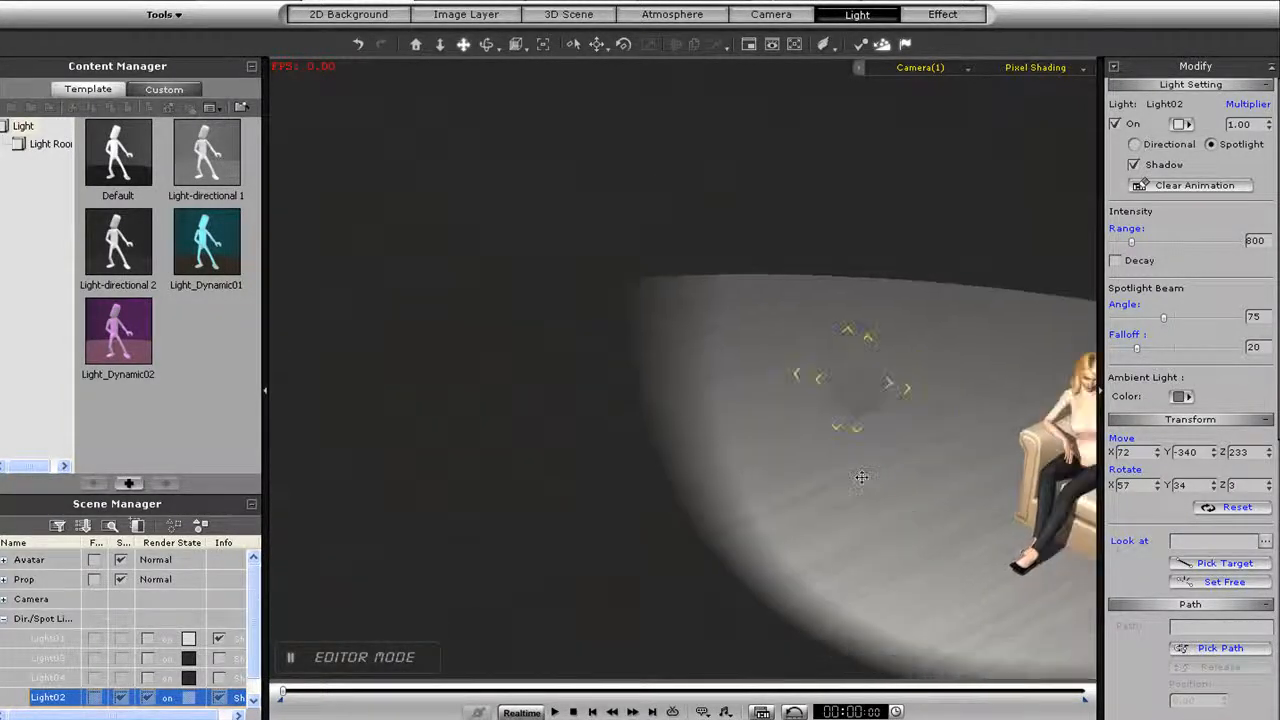
{"action": "left_click_drag", "start_coordinate": [780, 488], "coordinate": [709, 360]}
{"action": "mouse_move", "coordinate": [828, 440]}
{"action": "left_mouse_down"}
{"action": "mouse_move", "coordinate": [828, 336]}
{"action": "mouse_move", "coordinate": [828, 430]}
{"action": "left_mouse_up"}
{"action": "right_click_drag", "start_coordinate": [815, 440], "coordinate": [965, 382]}
{"action": "left_click_drag", "start_coordinate": [812, 382], "coordinate": [716, 389]}
{"action": "left_click_drag", "start_coordinate": [1000, 466], "coordinate": [814, 408]}
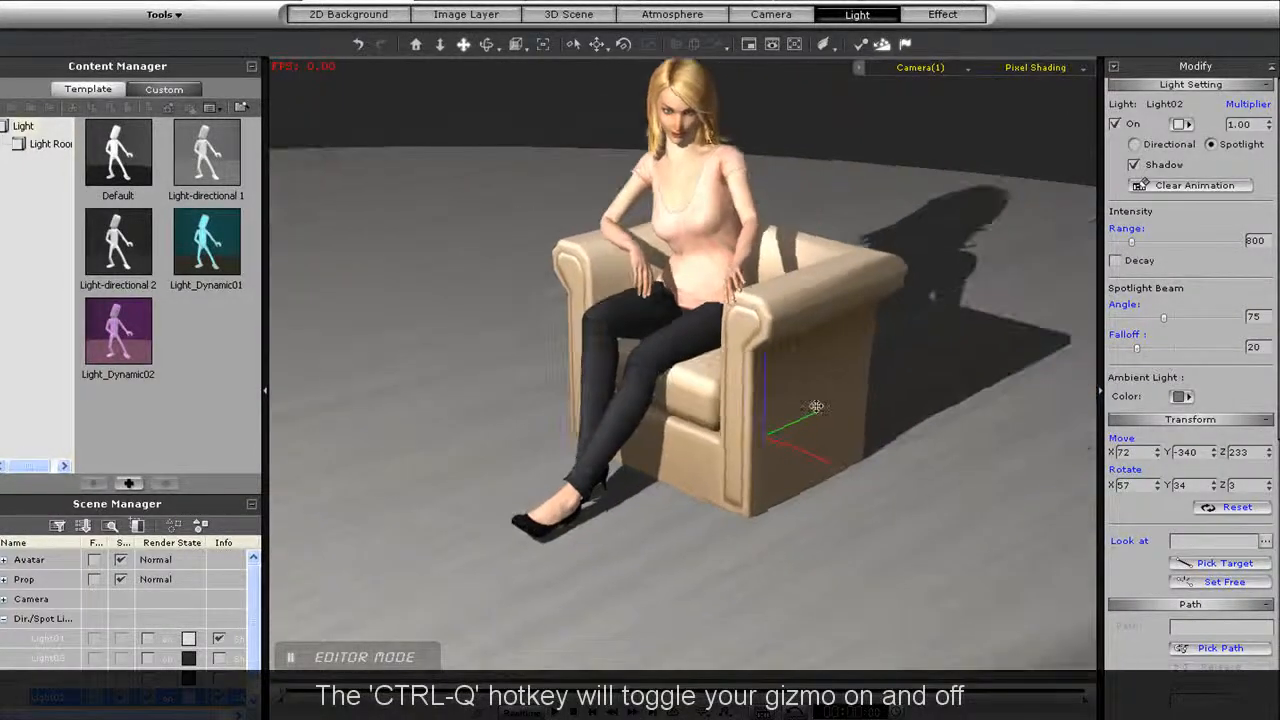
{"action": "left_click_drag", "start_coordinate": [749, 378], "coordinate": [786, 408]}
{"action": "right_click_drag", "start_coordinate": [786, 408], "coordinate": [742, 370]}
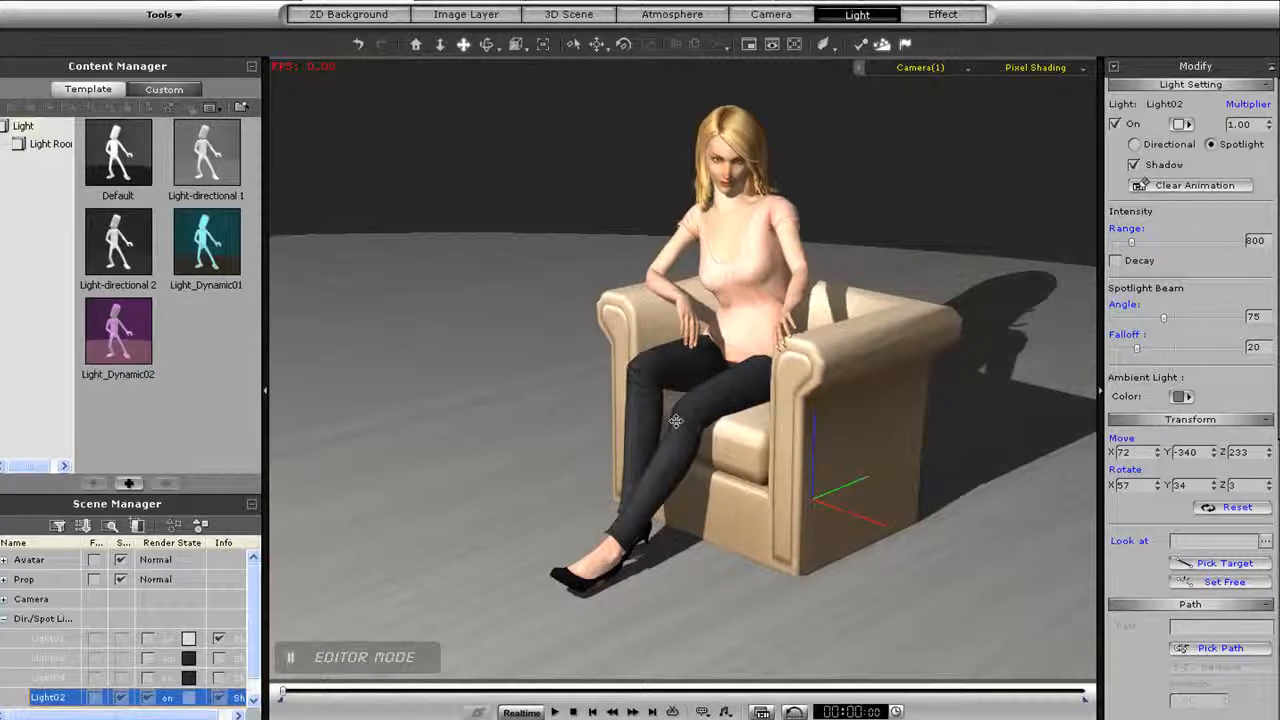
{"action": "left_click_drag", "start_coordinate": [684, 422], "coordinate": [613, 422]}
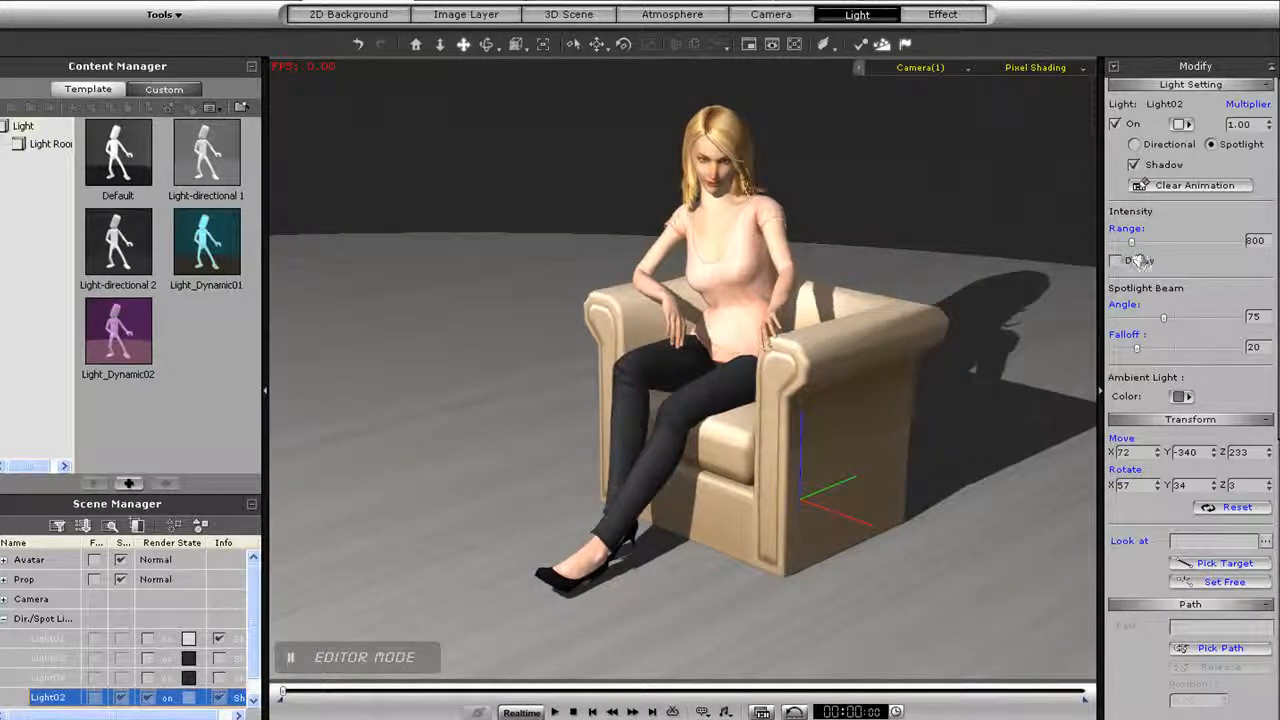
Set the spotlight's intensity range to about 1092, and try its Decay option on before switching it off again.
{"action": "mouse_move", "coordinate": [1133, 247]}
{"action": "left_mouse_down"}
{"action": "mouse_move", "coordinate": [1122, 248]}
{"action": "mouse_move", "coordinate": [1139, 248]}
{"action": "left_mouse_up"}
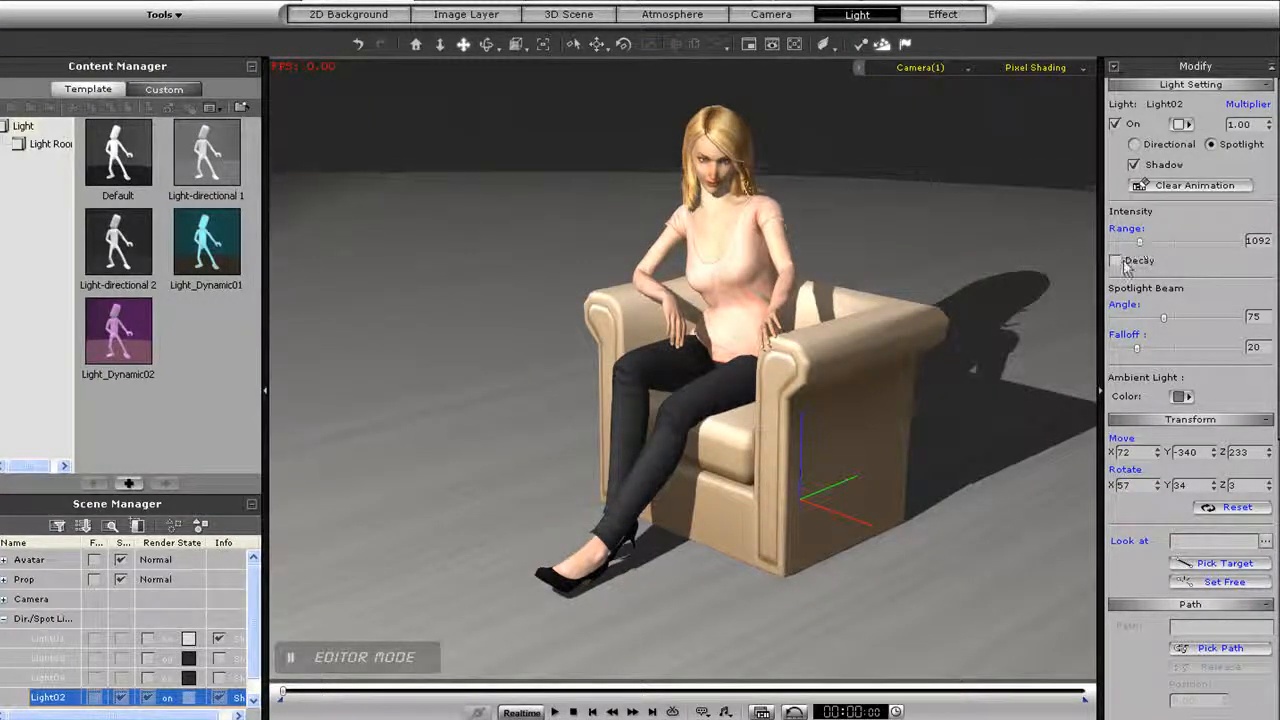
{"action": "left_click", "coordinate": [1116, 261]}
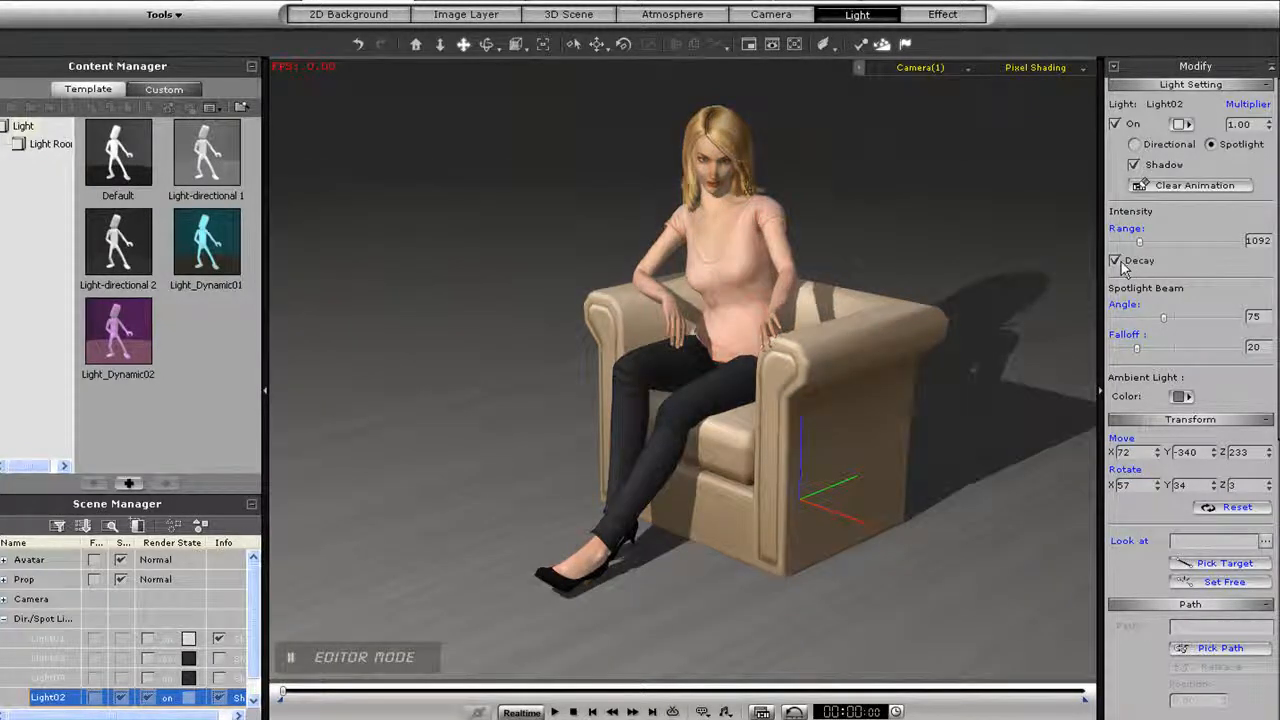
{"action": "left_click", "coordinate": [1116, 261]}
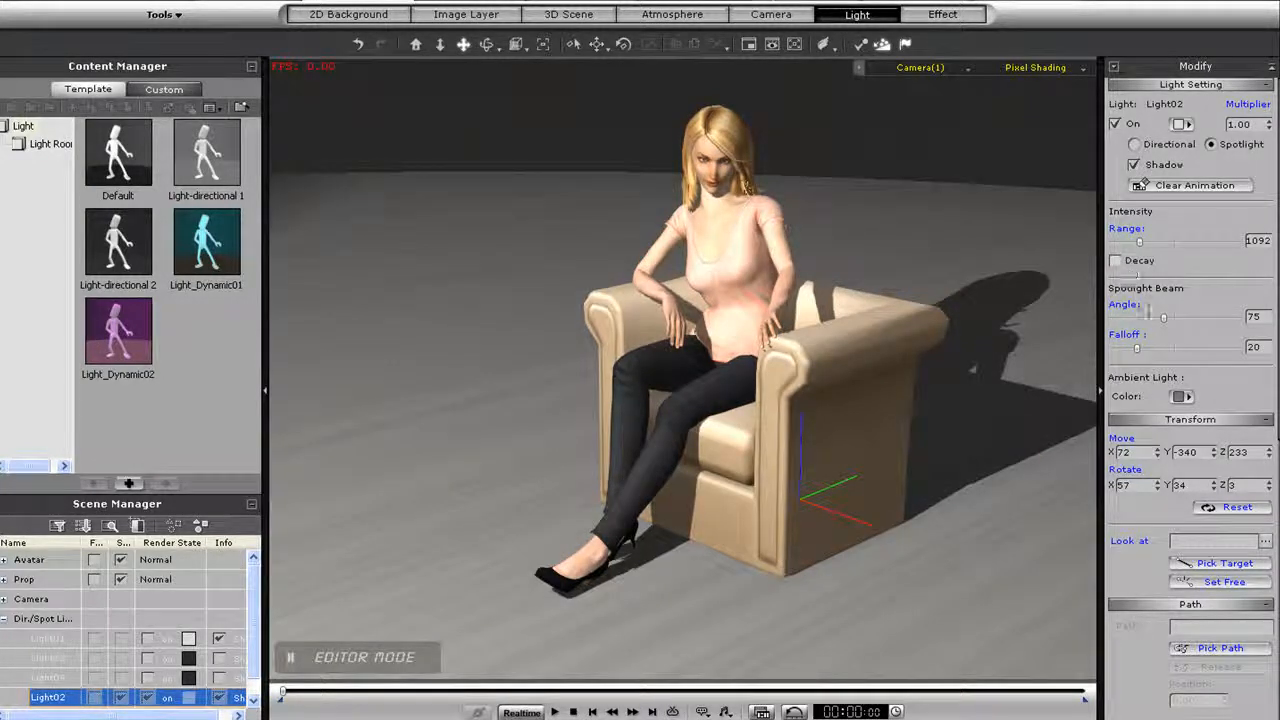
Set the spotlight beam to angle 38 and falloff 15, and change the light's X position to 80.
{"action": "left_click_drag", "start_coordinate": [1161, 318], "coordinate": [1137, 322]}
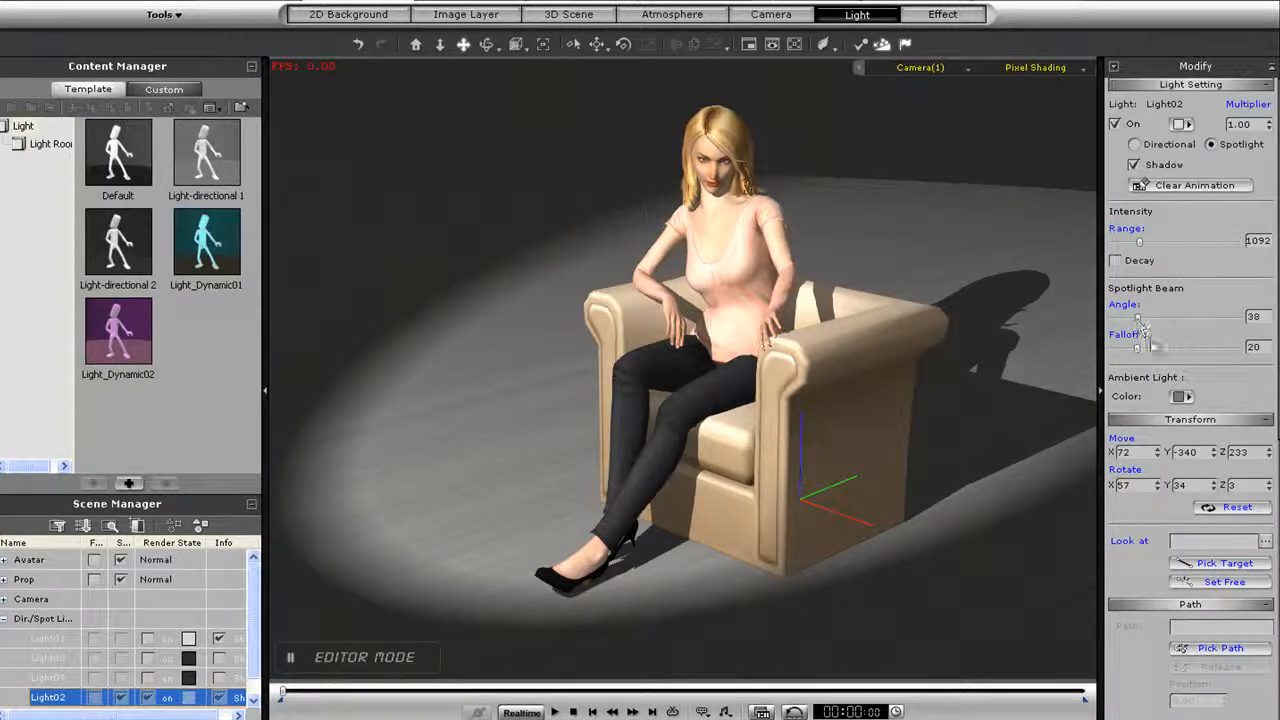
{"action": "mouse_move", "coordinate": [1137, 350]}
{"action": "left_mouse_down"}
{"action": "mouse_move", "coordinate": [1176, 354]}
{"action": "mouse_move", "coordinate": [1133, 357]}
{"action": "left_mouse_up"}
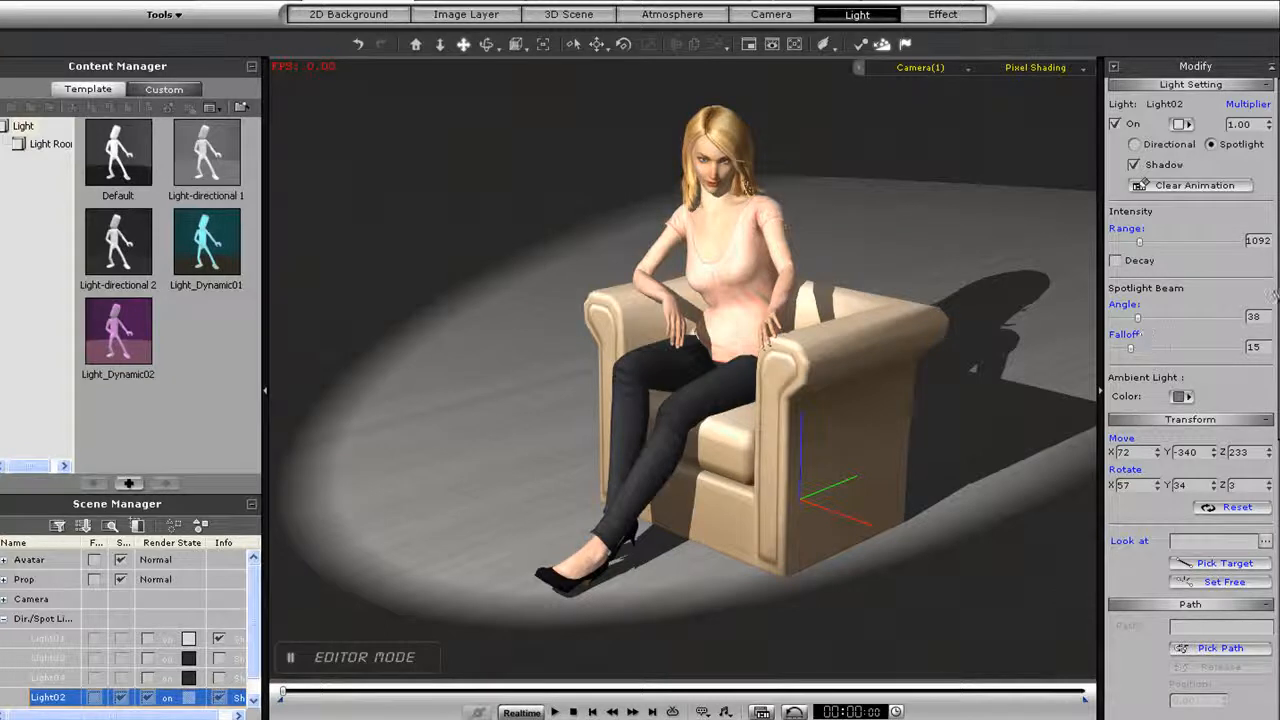
{"action": "left_click_drag", "start_coordinate": [1277, 241], "coordinate": [1276, 302]}
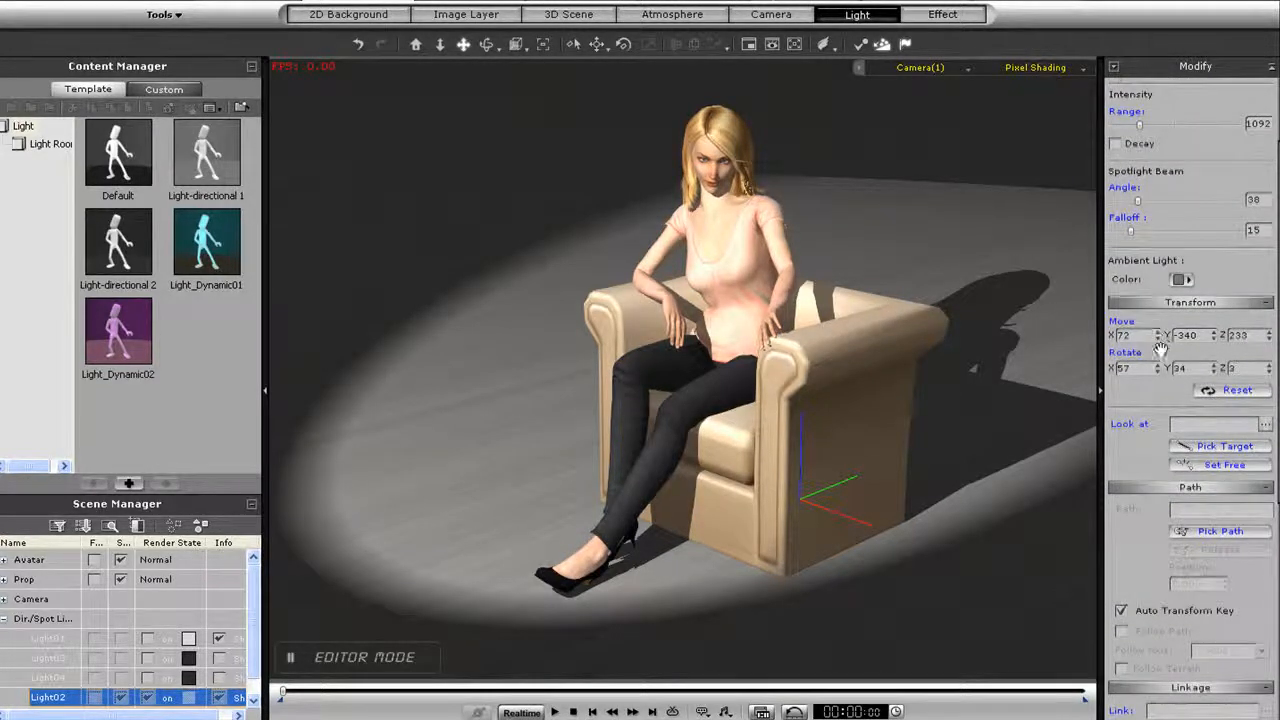
{"action": "left_click_drag", "start_coordinate": [1158, 340], "coordinate": [1161, 339]}
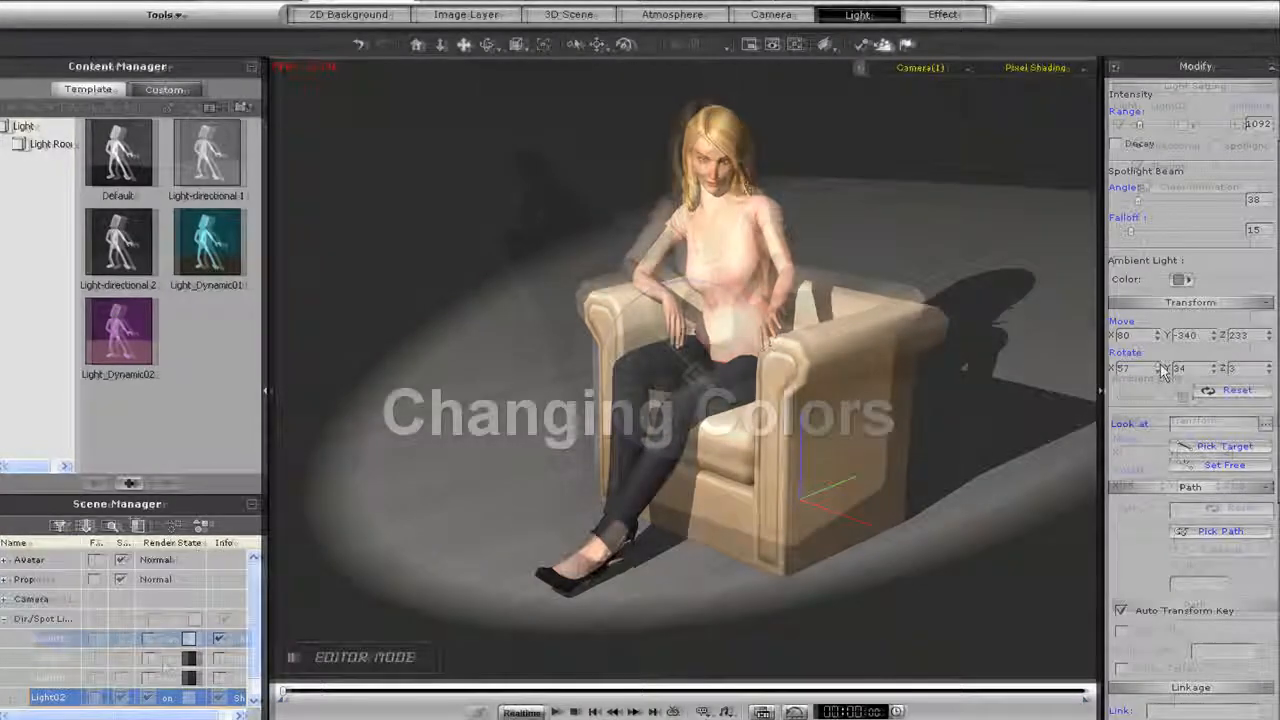
Change the directional Light02's color to a bright red of about RGB 234, 0, 6.
{"action": "left_click", "coordinate": [62, 623]}
{"action": "left_click", "coordinate": [62, 639]}
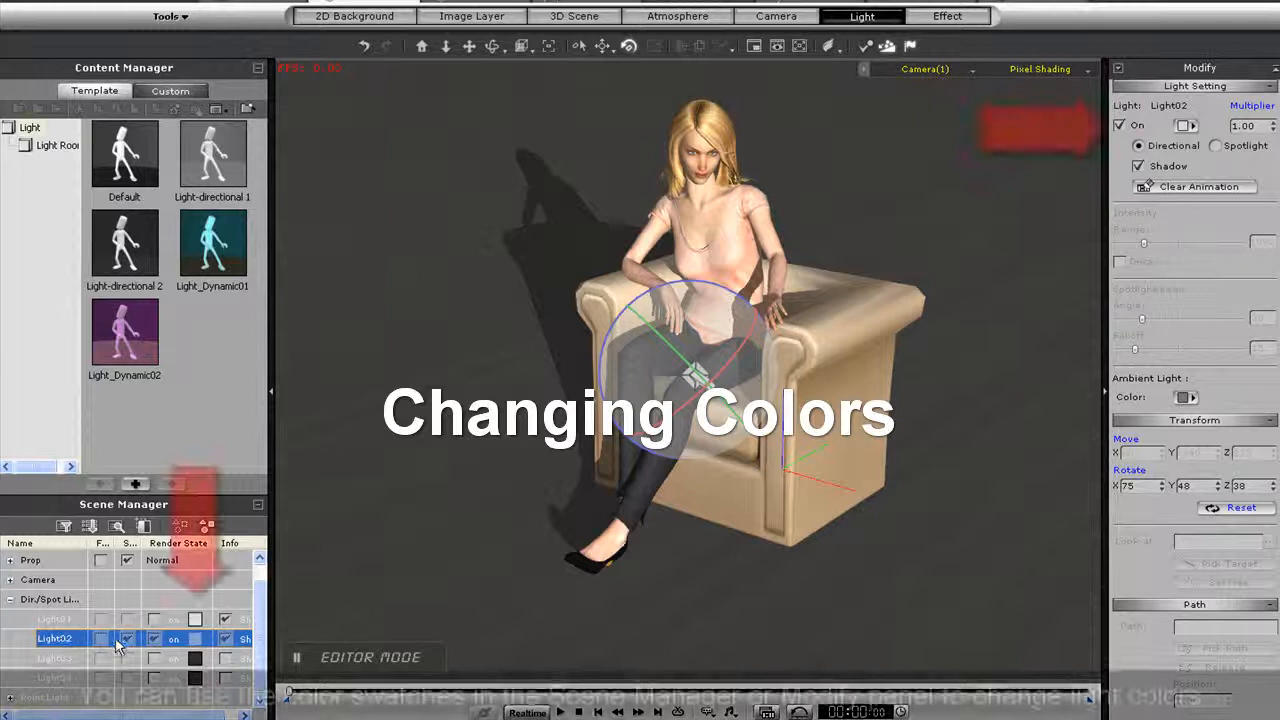
{"action": "left_click", "coordinate": [196, 638]}
{"action": "left_click_drag", "start_coordinate": [703, 327], "coordinate": [836, 312]}
{"action": "left_click", "coordinate": [477, 464]}
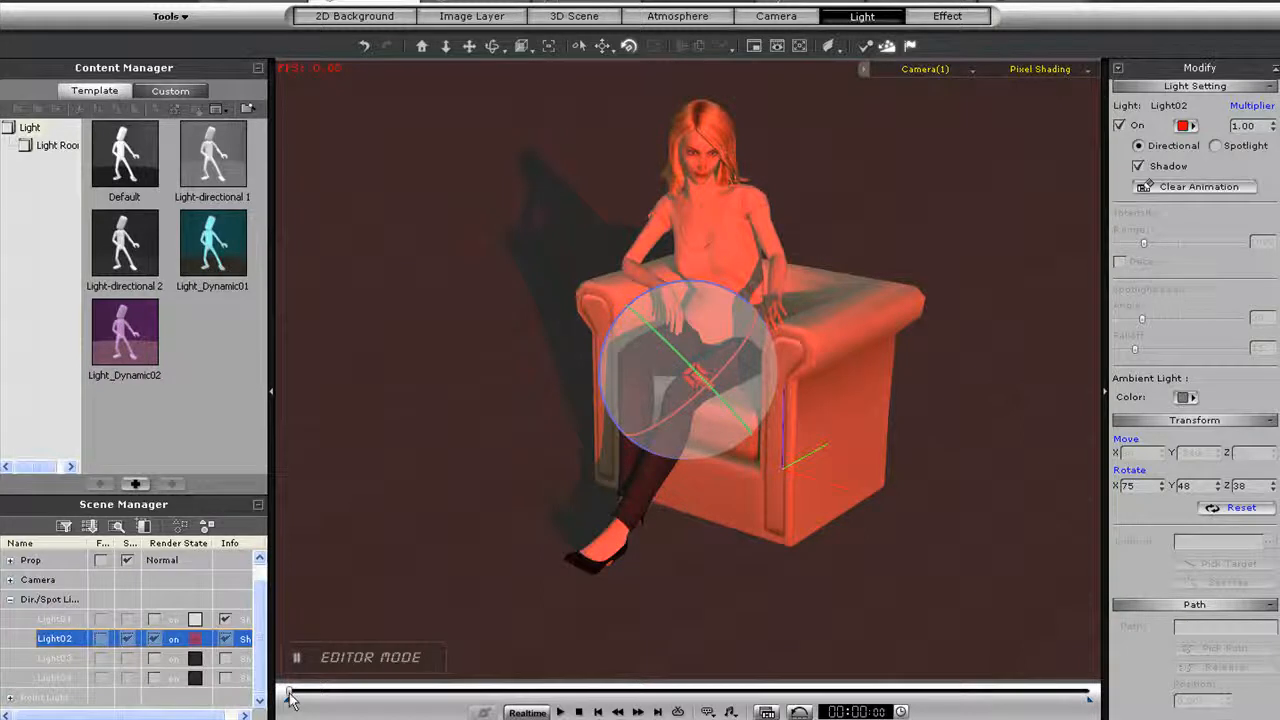
Rotate Light02 to about X 57, Y 320, Z 283 at time 00:02:18 and play back the light animation.
{"action": "left_click_drag", "start_coordinate": [317, 697], "coordinate": [343, 699]}
{"action": "left_click_drag", "start_coordinate": [690, 369], "coordinate": [599, 301]}
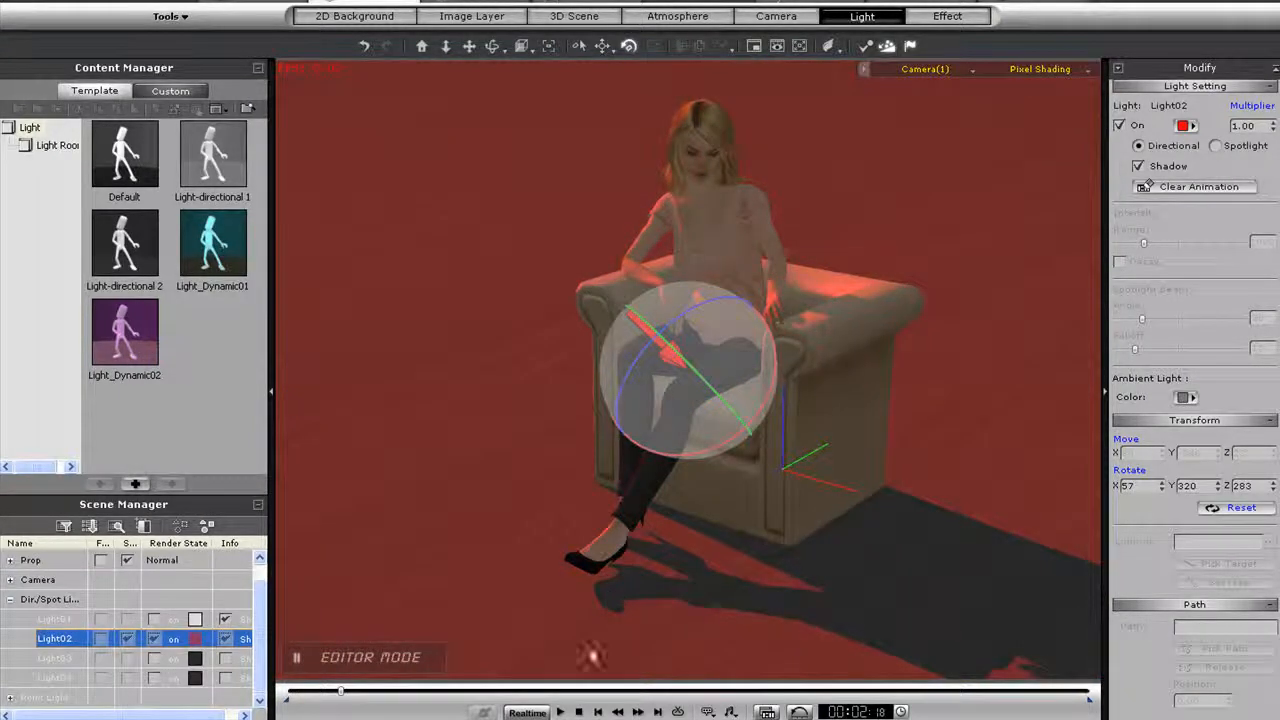
{"action": "left_click", "coordinate": [580, 712]}
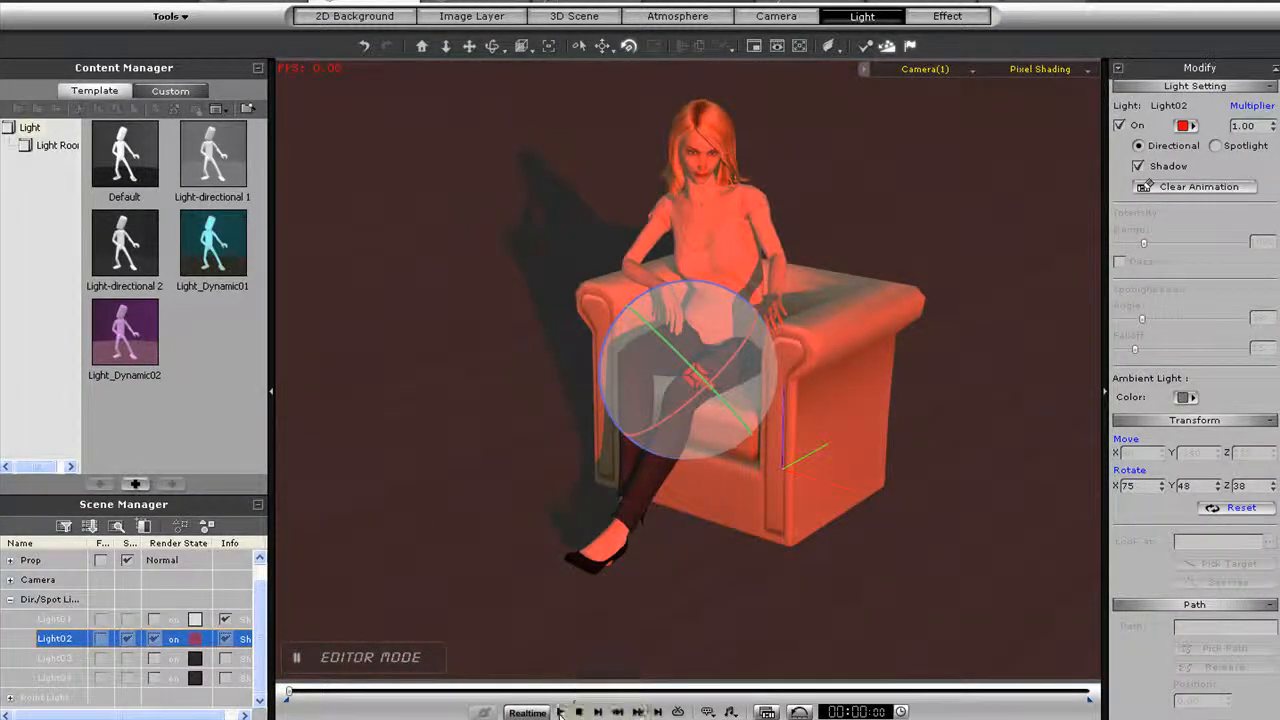
{"action": "left_click", "coordinate": [561, 712]}
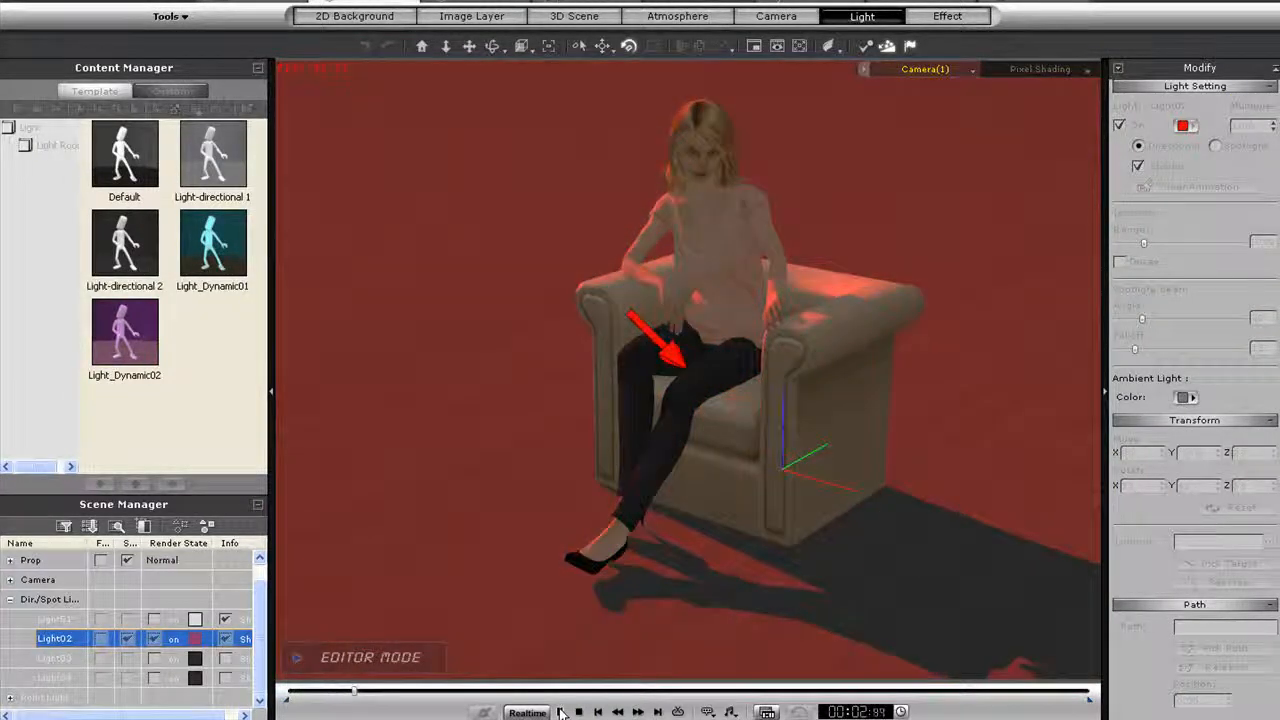
{"action": "left_click", "coordinate": [576, 712]}
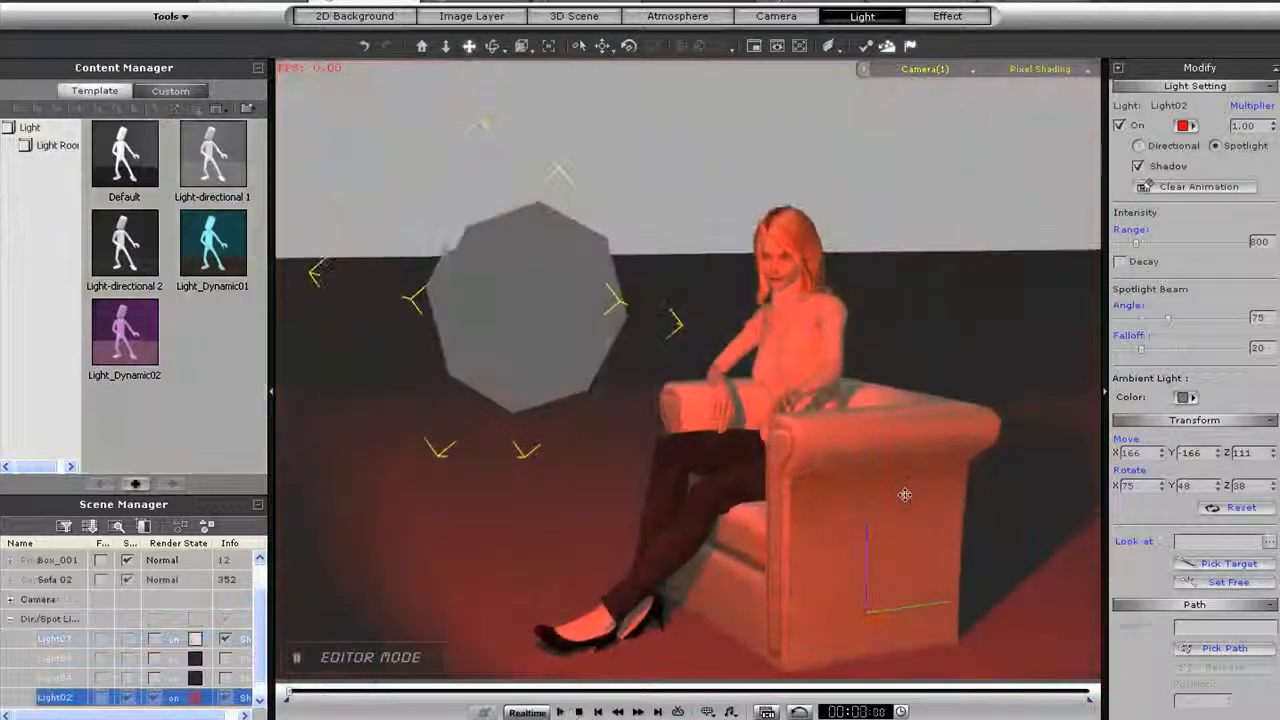
Toggle the display of Light02's spotlight object in the scene, leaving it hidden.
{"action": "left_click_drag", "start_coordinate": [938, 459], "coordinate": [942, 457]}
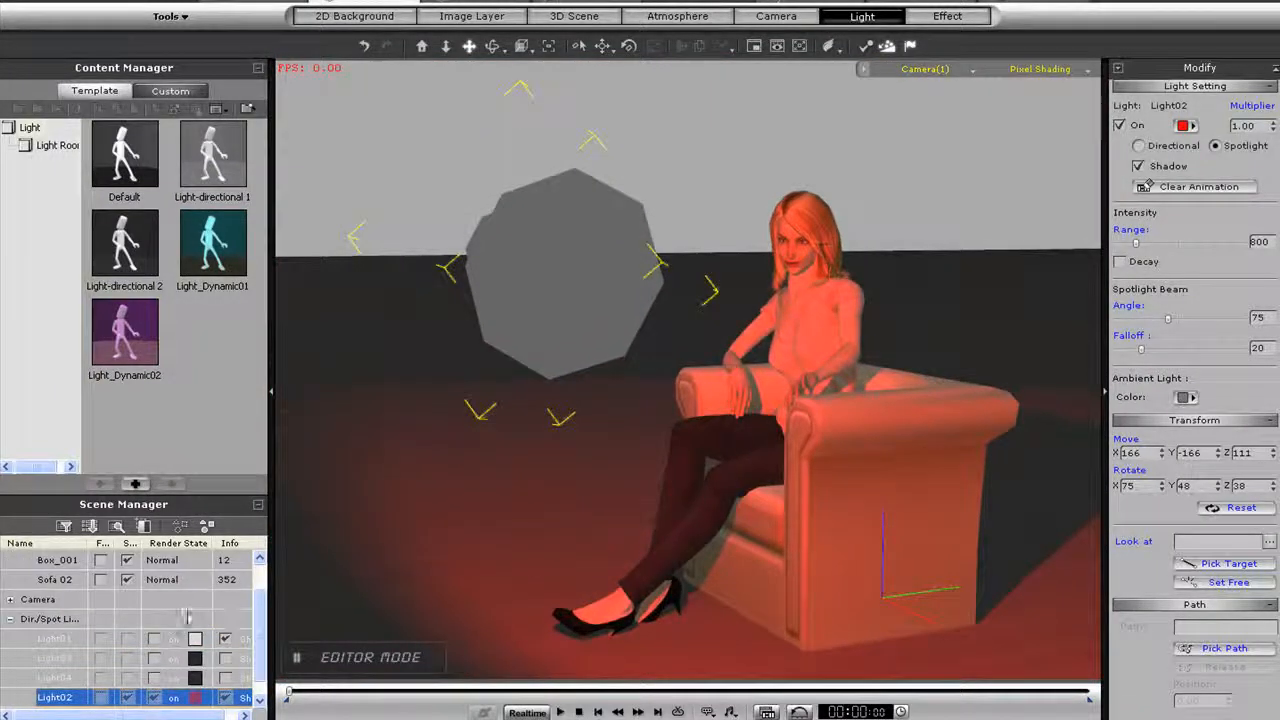
{"action": "left_click", "coordinate": [129, 699]}
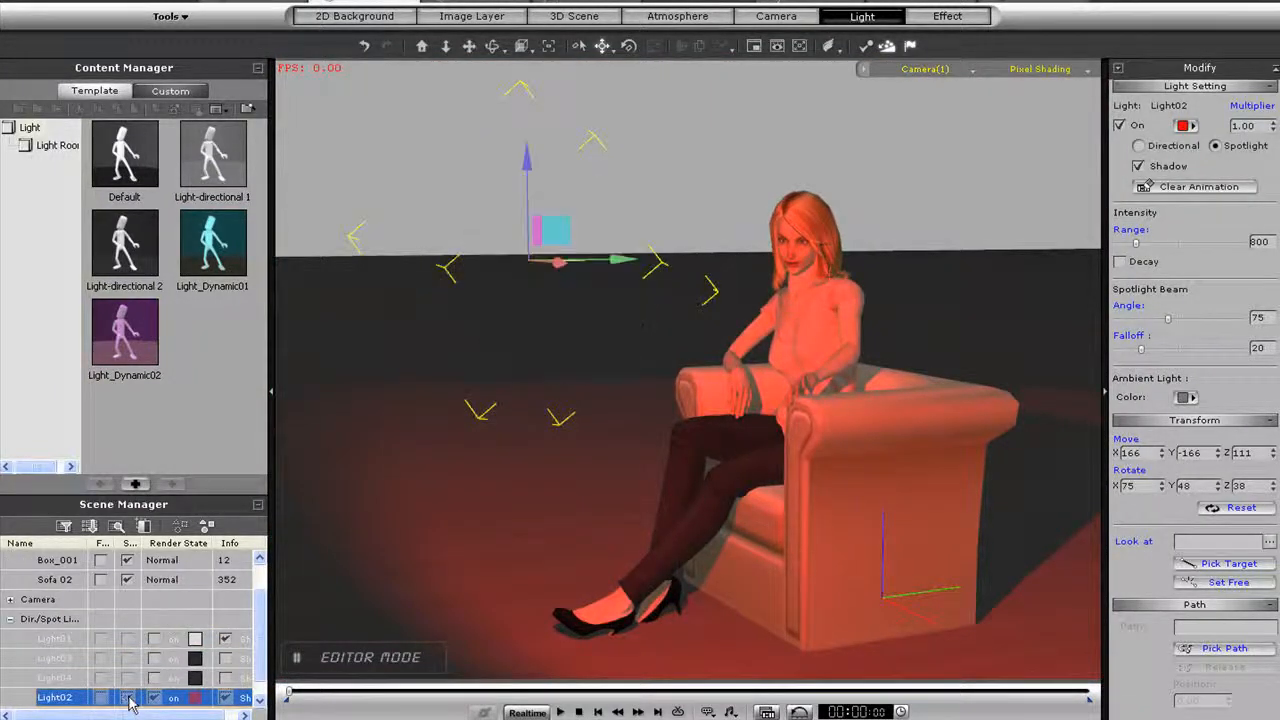
{"action": "left_click", "coordinate": [129, 699]}
{"action": "left_click", "coordinate": [129, 699]}
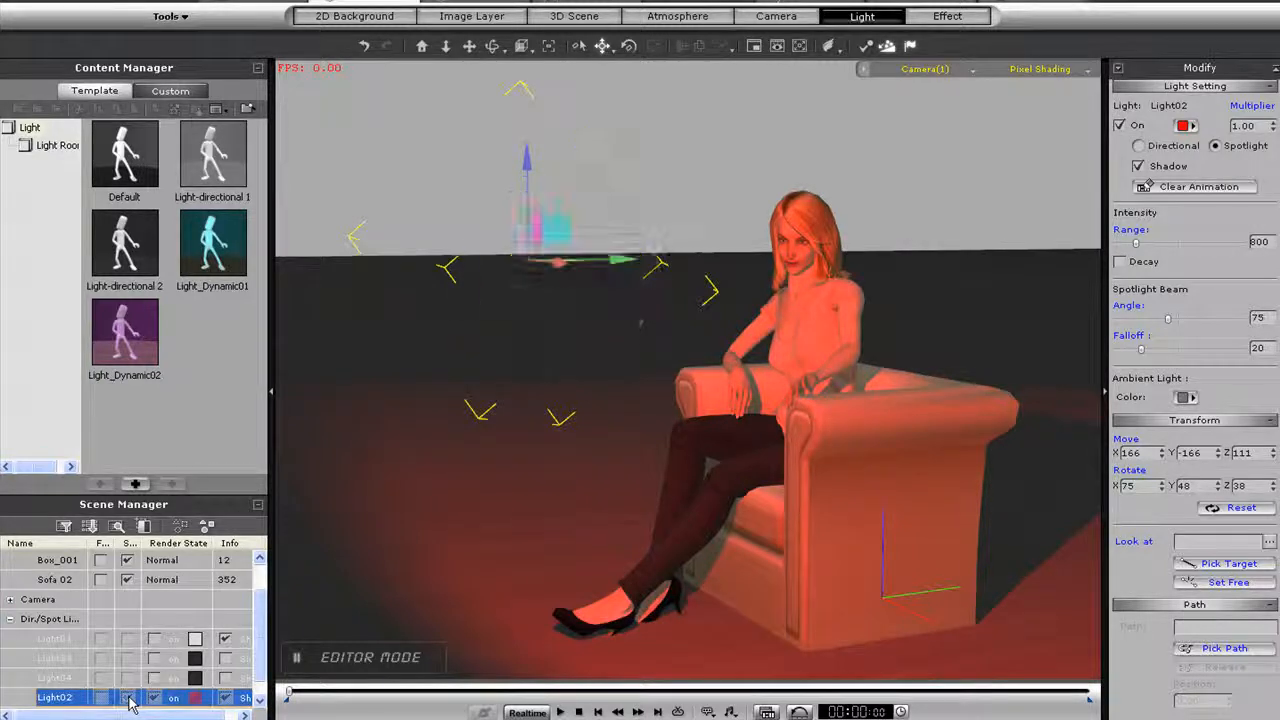
Change Light02's color to a light gray of RGB 197, 197, 197.
{"action": "left_click", "coordinate": [194, 699]}
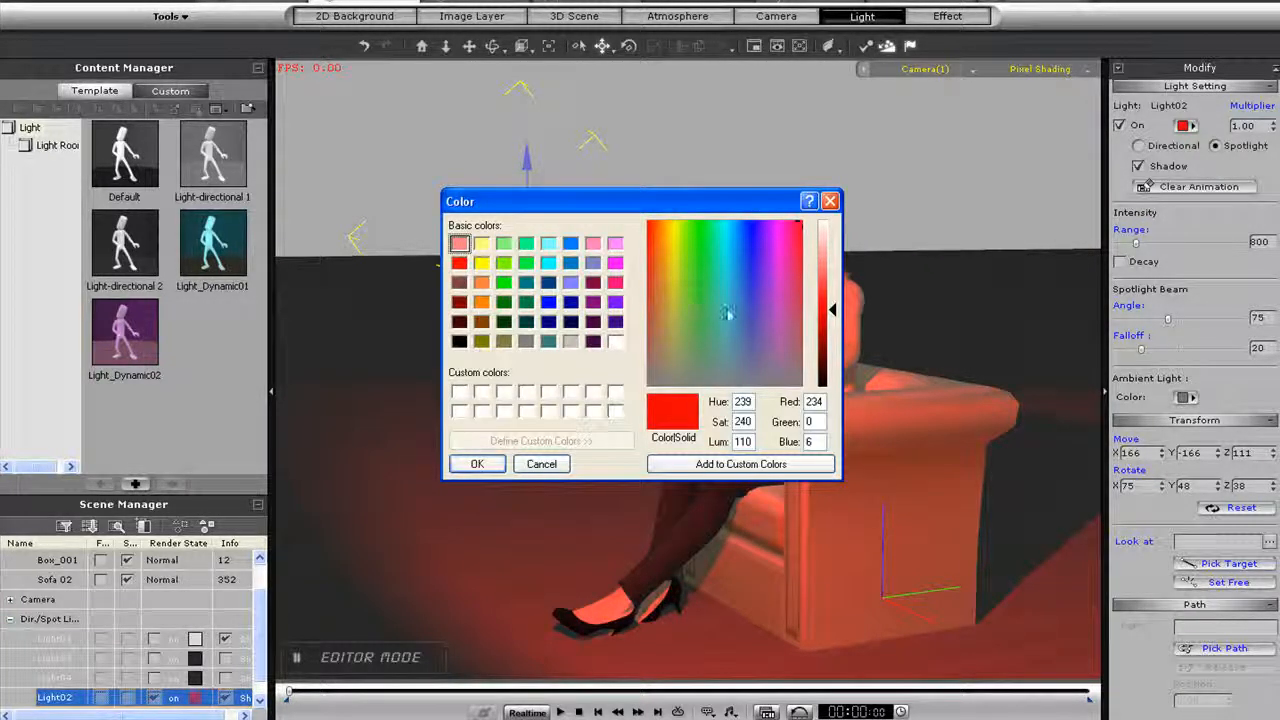
{"action": "left_click", "coordinate": [614, 343]}
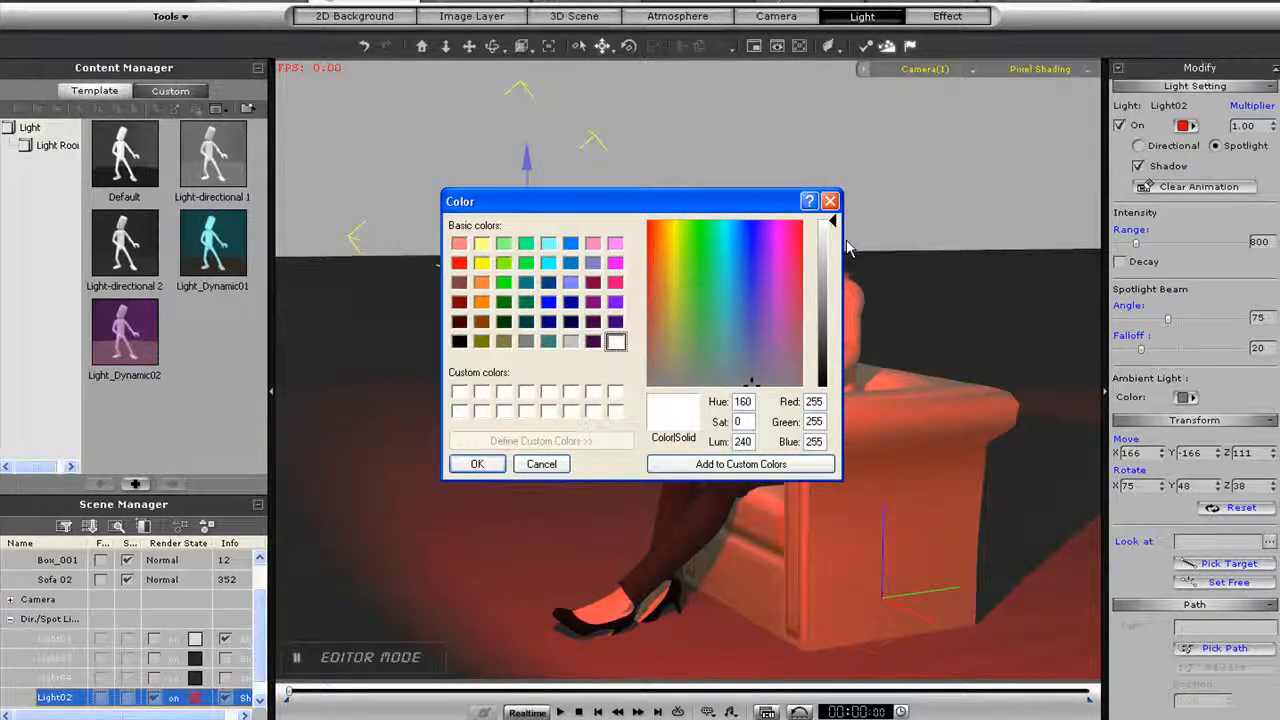
{"action": "left_click_drag", "start_coordinate": [838, 232], "coordinate": [838, 276]}
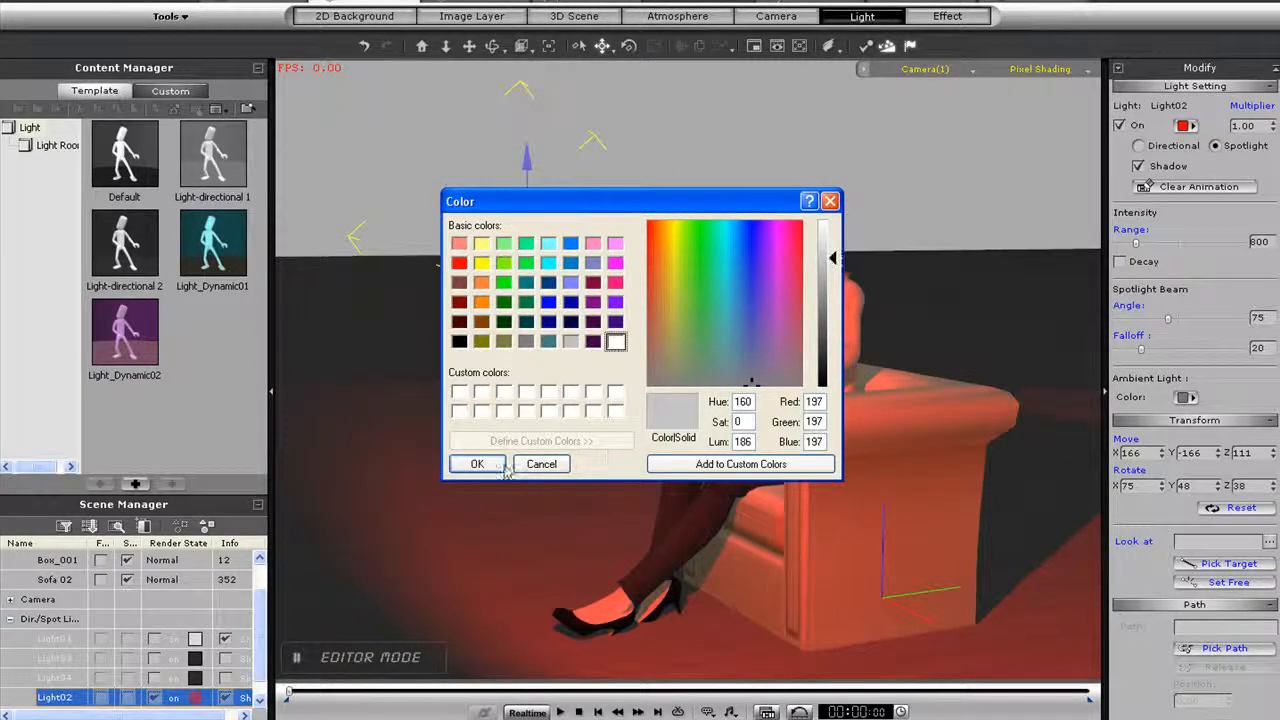
{"action": "left_click", "coordinate": [477, 464]}
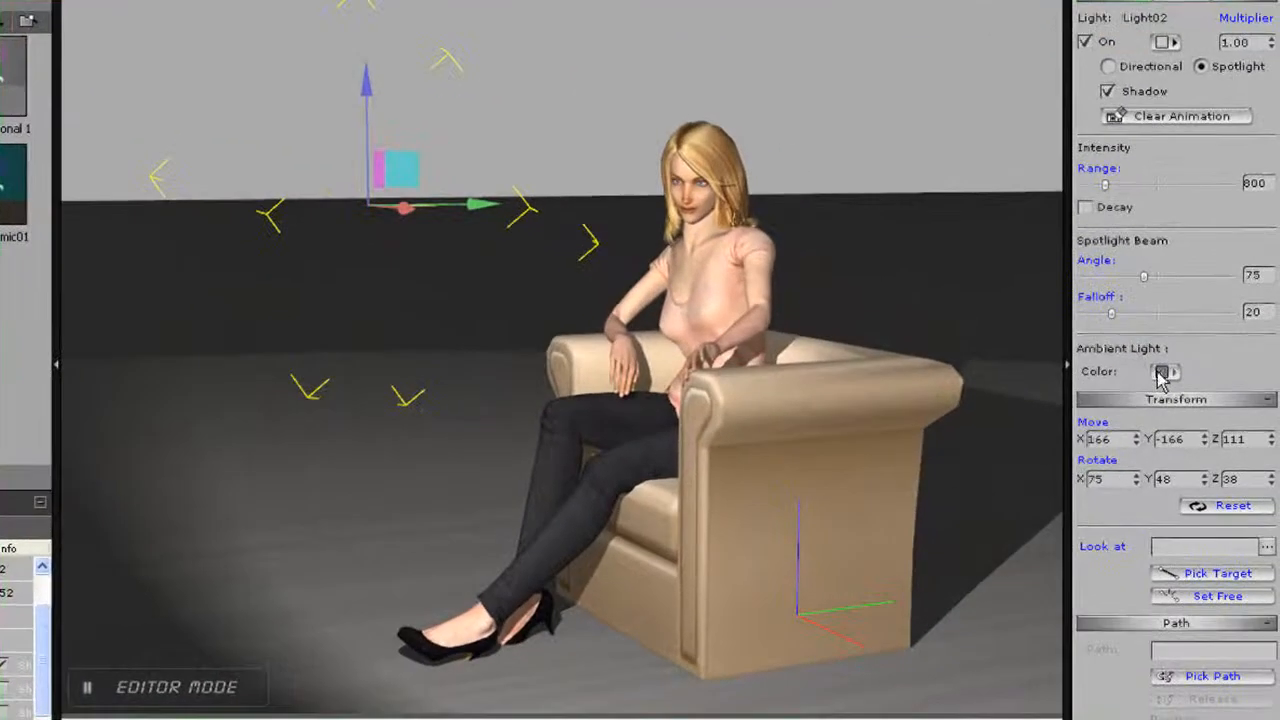
Set the ambient light color to a dark blue of about RGB 6, 11, 187.
{"action": "left_click", "coordinate": [1186, 397]}
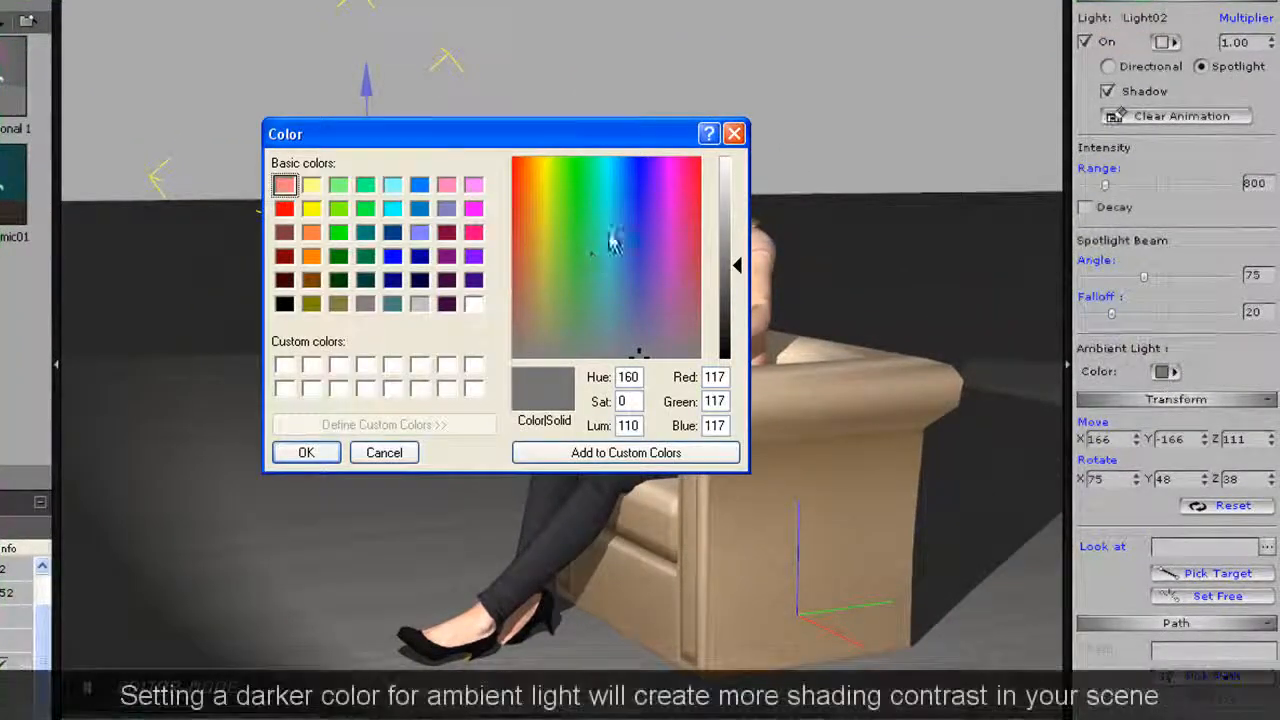
{"action": "left_click", "coordinate": [610, 186]}
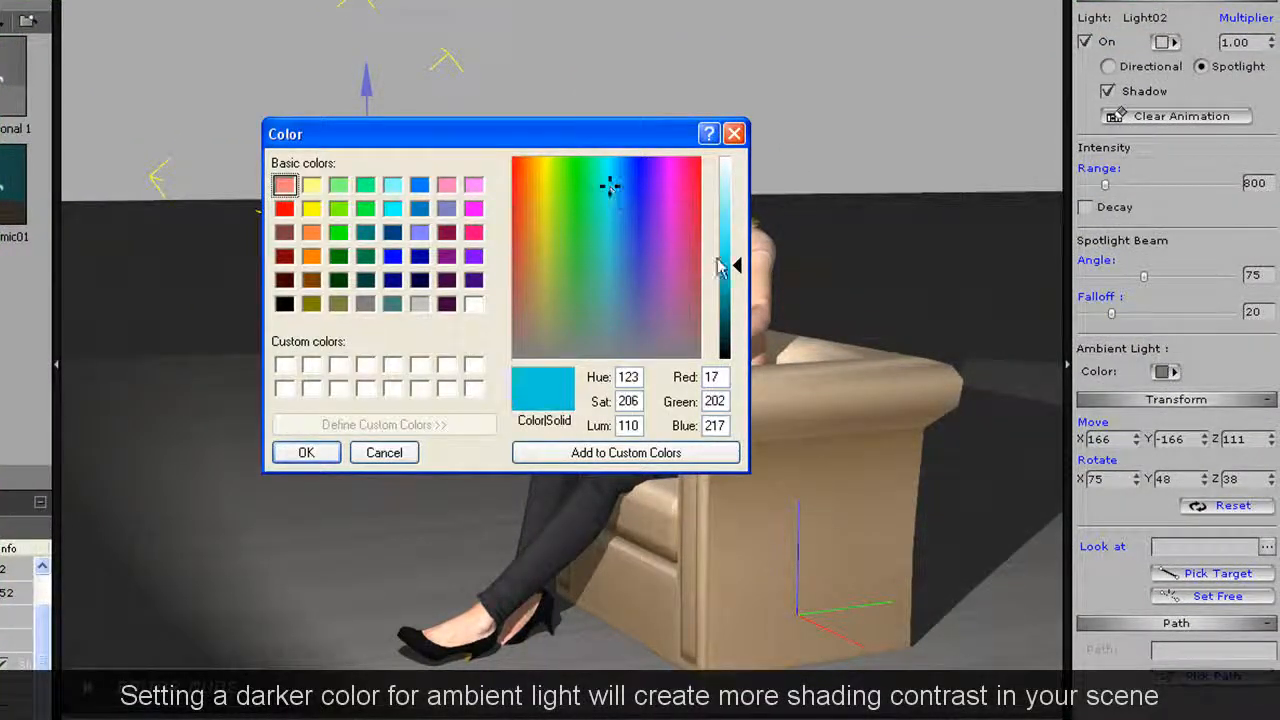
{"action": "left_click", "coordinate": [638, 170]}
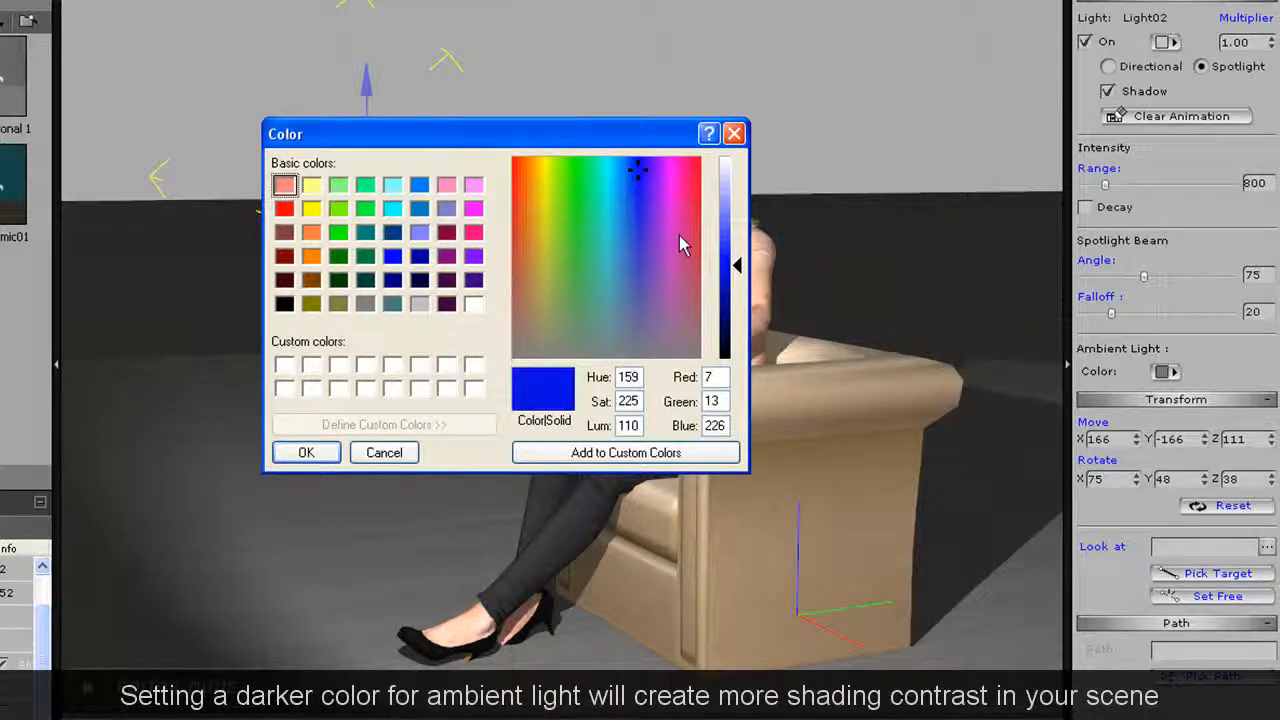
{"action": "left_click_drag", "start_coordinate": [741, 278], "coordinate": [742, 282]}
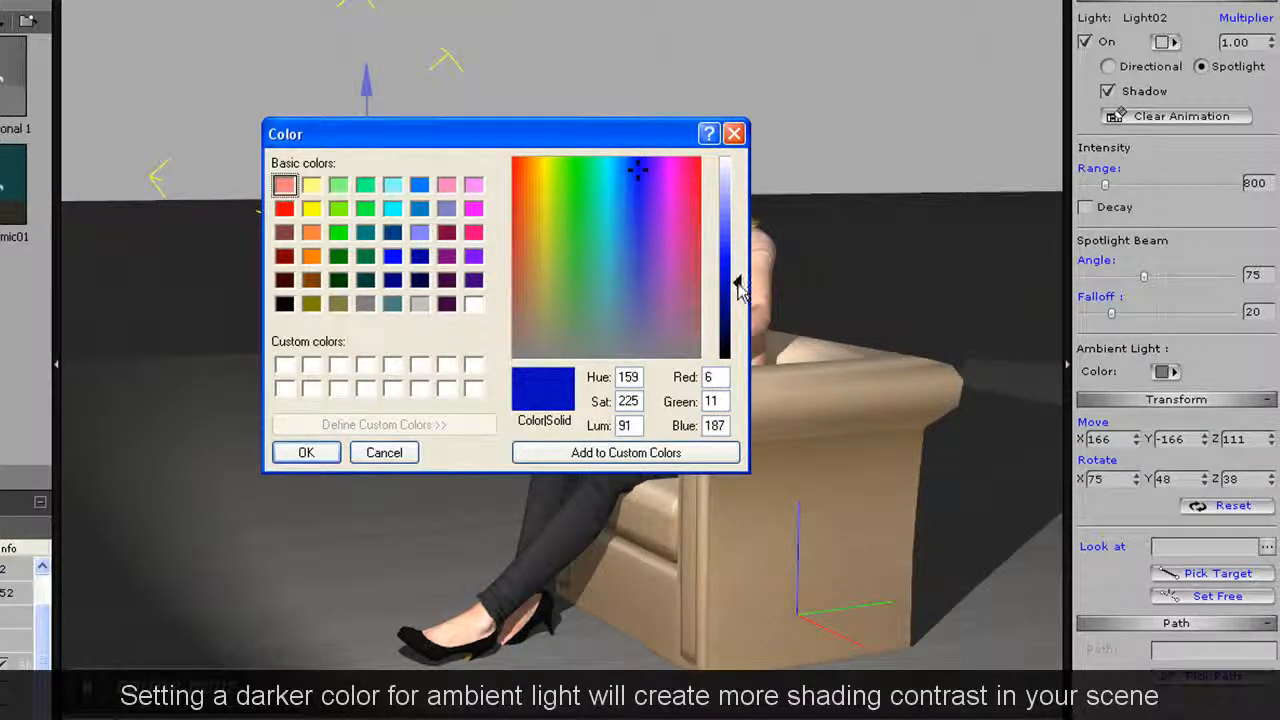
{"action": "left_click", "coordinate": [306, 452]}
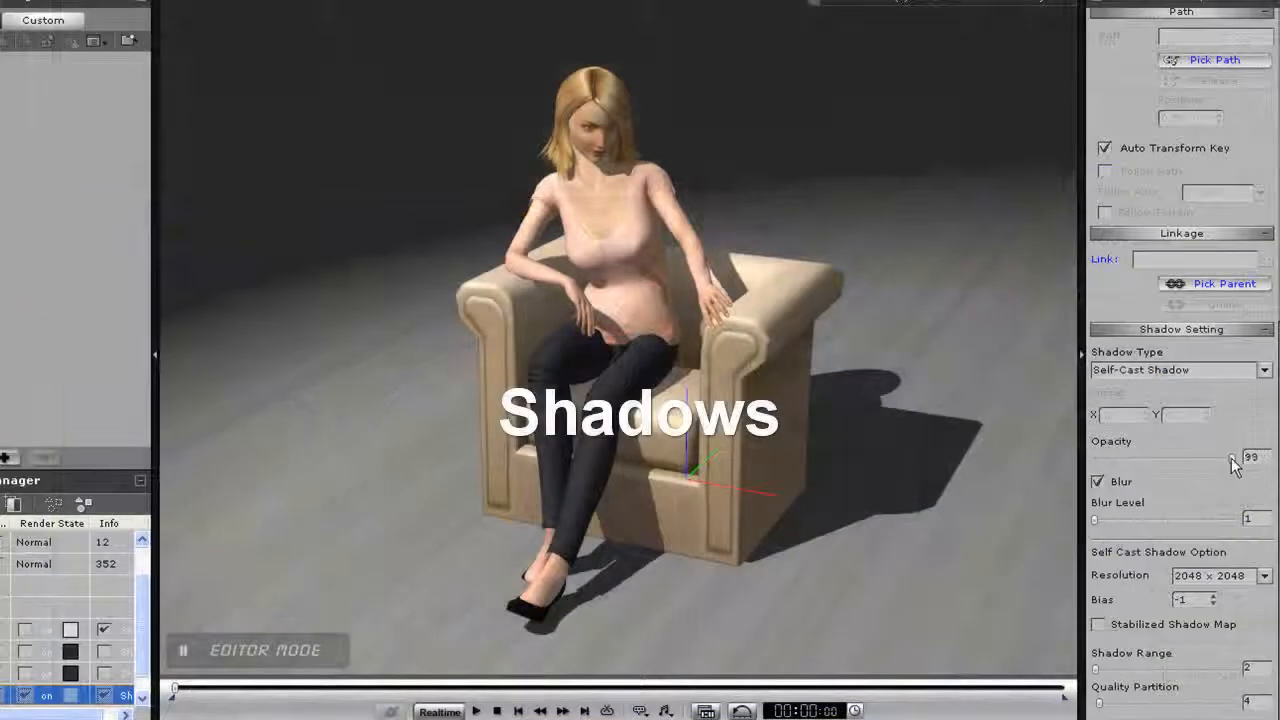
Set the self-cast shadow's opacity to 100 and, after comparing it without blur, enable blur at level 4.
{"action": "left_click_drag", "start_coordinate": [1235, 462], "coordinate": [1205, 467]}
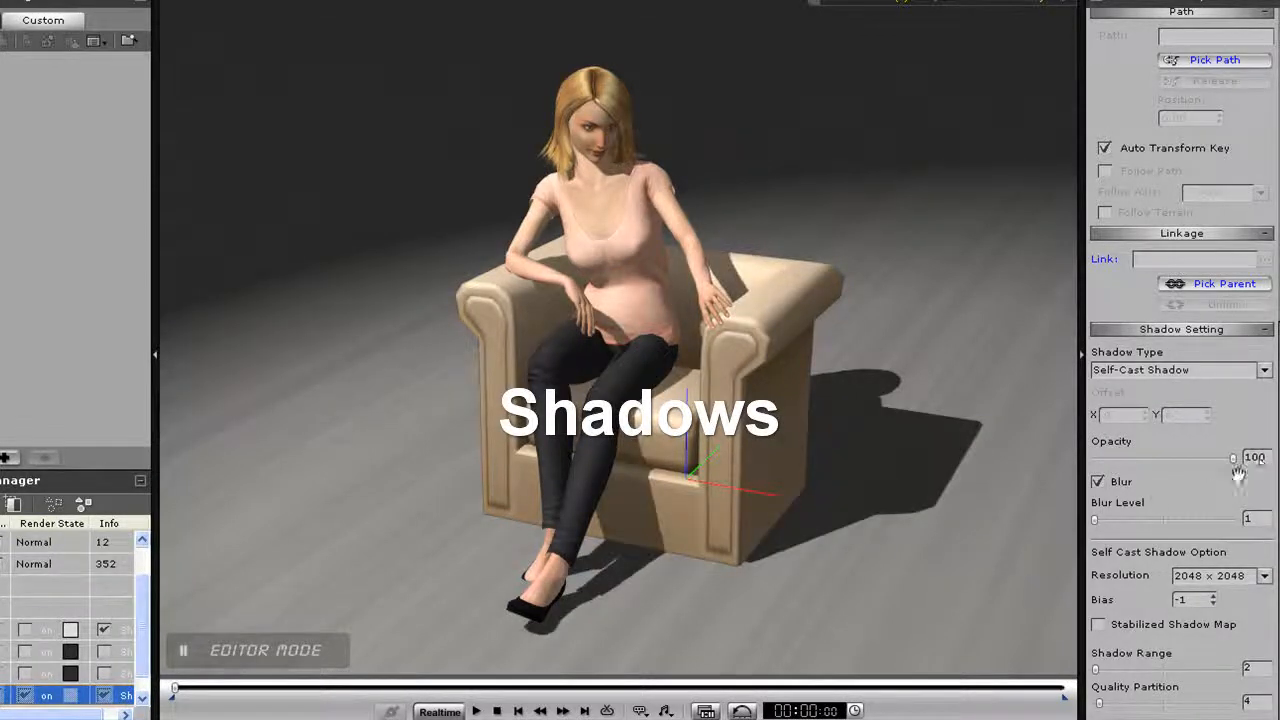
{"action": "left_click", "coordinate": [1100, 481]}
{"action": "left_click_drag", "start_coordinate": [856, 434], "coordinate": [849, 360]}
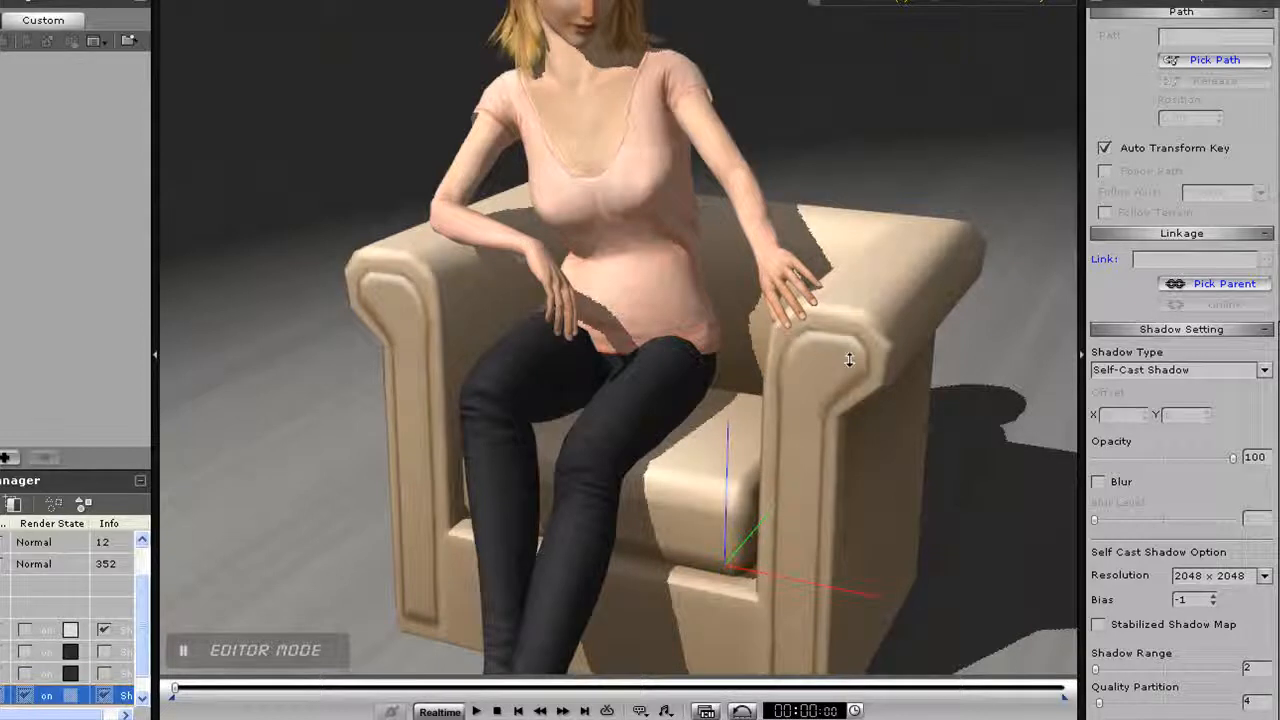
{"action": "left_click", "coordinate": [1101, 481]}
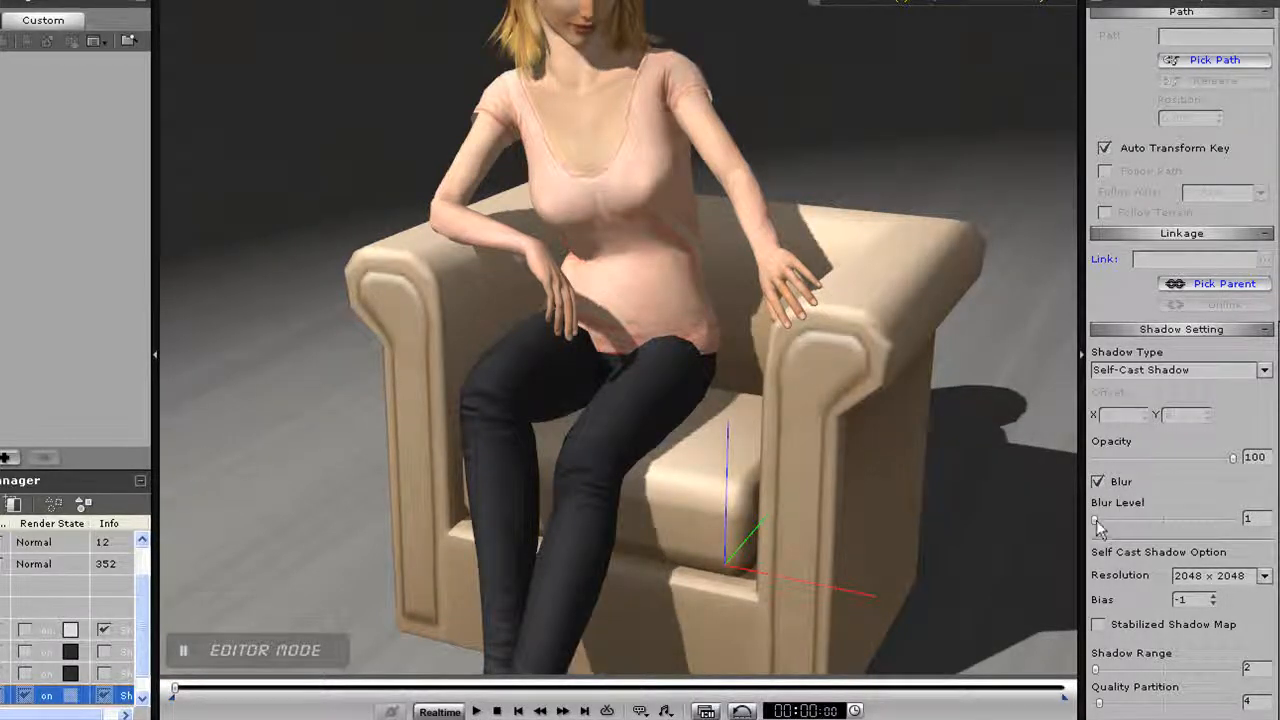
{"action": "left_click_drag", "start_coordinate": [1096, 520], "coordinate": [1141, 520]}
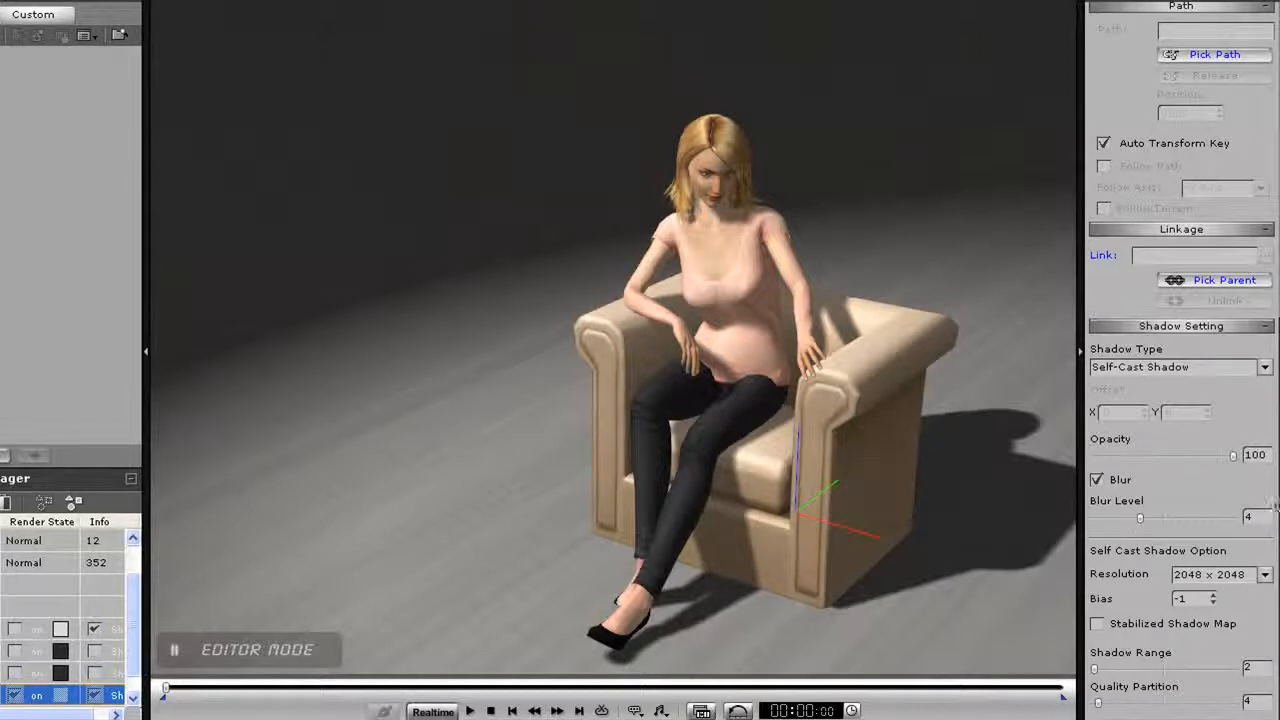
Change the light's shadow type to Drop Shadow and adjust the shadow's opacity.
{"action": "left_click", "coordinate": [1265, 367]}
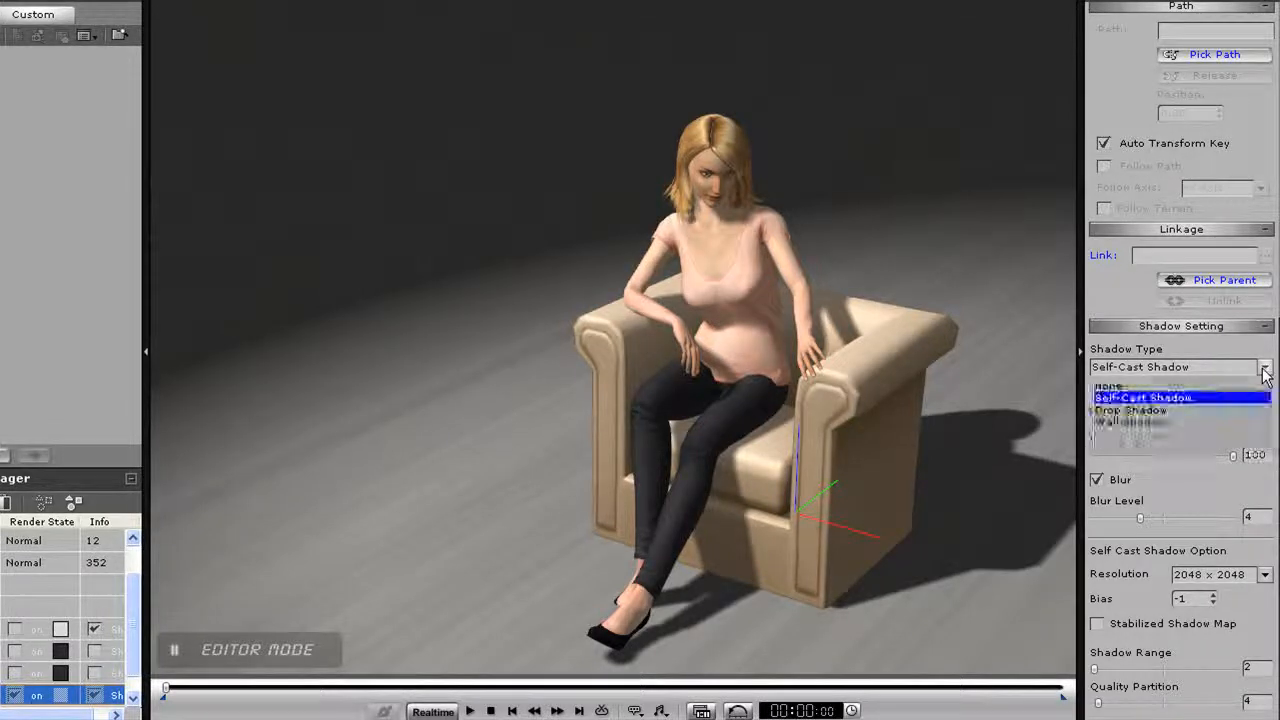
{"action": "left_click", "coordinate": [1178, 411]}
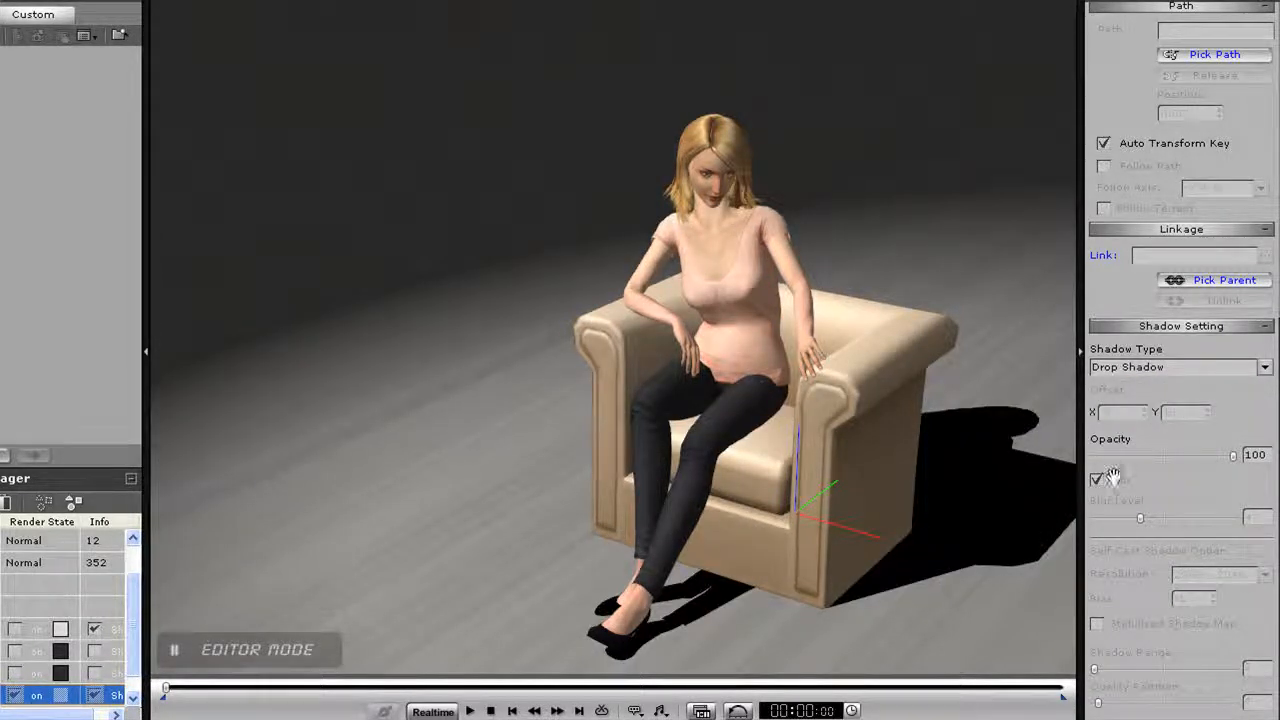
{"action": "mouse_move", "coordinate": [1237, 462]}
{"action": "left_mouse_down"}
{"action": "mouse_move", "coordinate": [1169, 457]}
{"action": "mouse_move", "coordinate": [1240, 458]}
{"action": "left_mouse_up"}
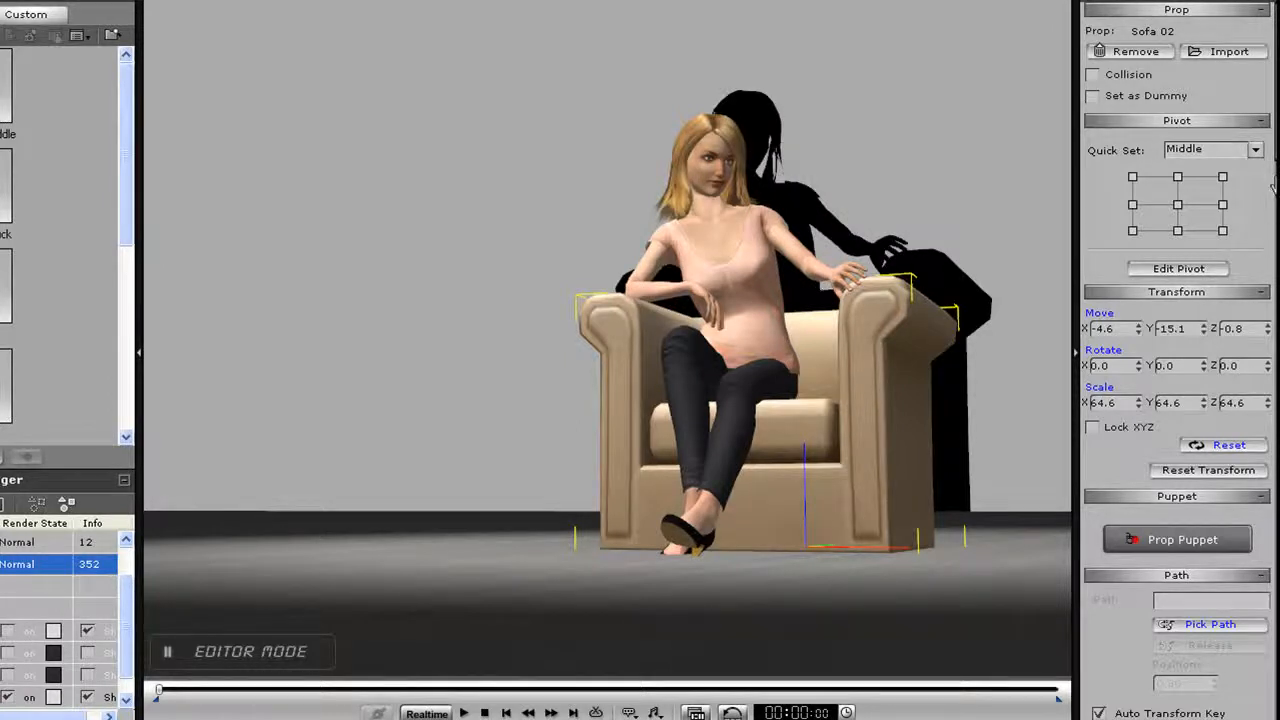
Adjust the opacity of the light's wall shadow and set its offset to X 10, Y 50.
{"action": "left_click", "coordinate": [28, 697]}
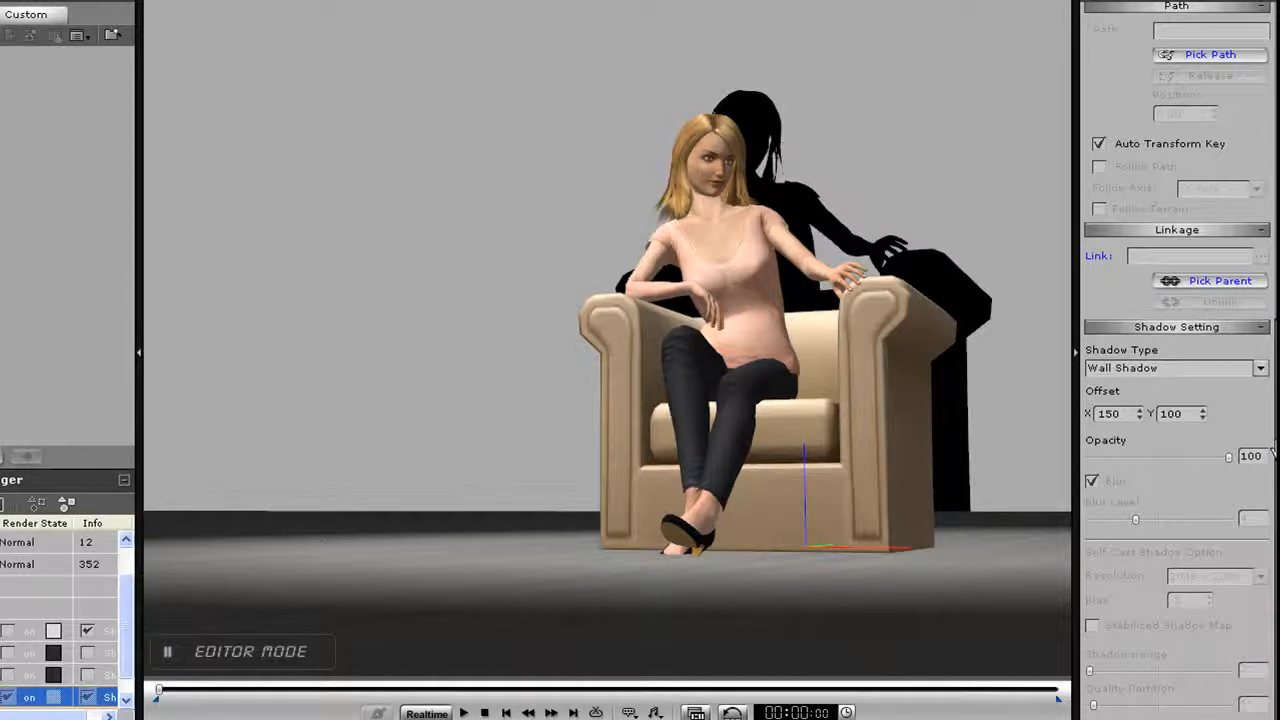
{"action": "left_click_drag", "start_coordinate": [1232, 462], "coordinate": [1275, 470]}
{"action": "left_click_drag", "start_coordinate": [1181, 412], "coordinate": [1032, 409]}
{"action": "type", "text": "50"}
{"action": "key", "text": "Return"}
{"action": "left_click_drag", "start_coordinate": [1128, 416], "coordinate": [984, 405]}
{"action": "type", "text": "10"}
{"action": "key", "text": "Return"}
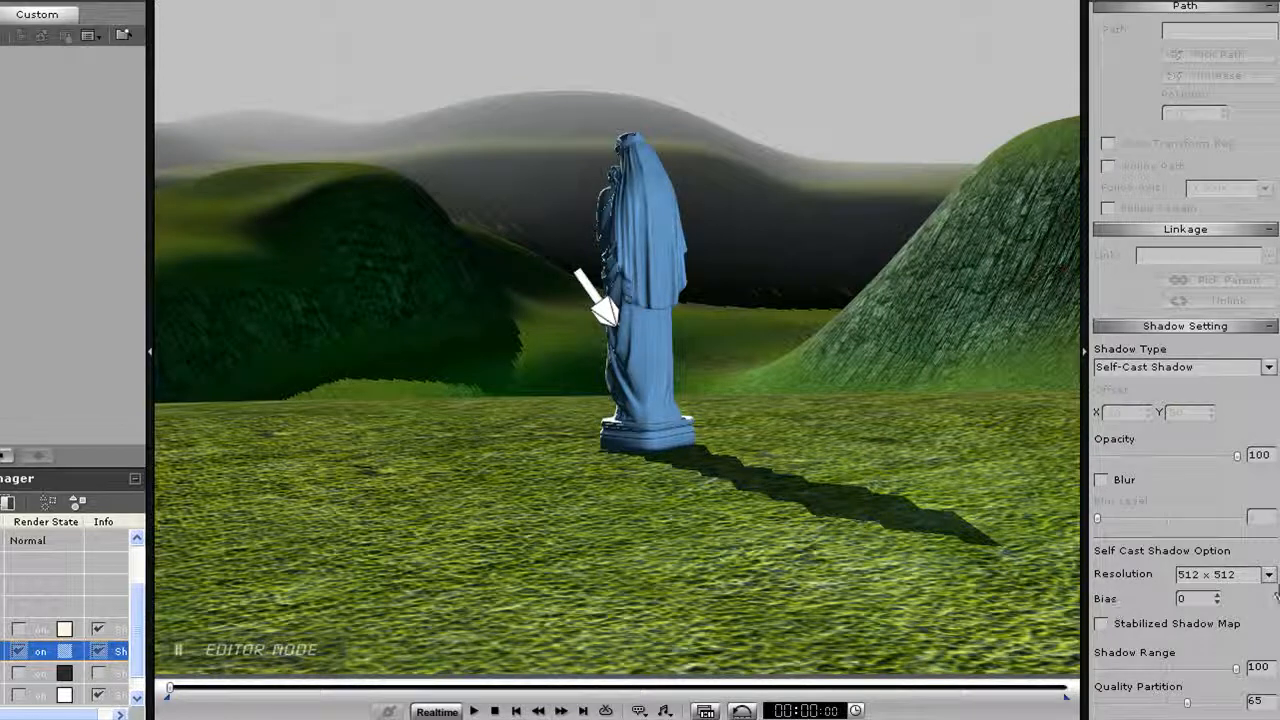
Set the statue scene's self-cast shadow resolution to 2048 x 2048 and enable Stabilized Shadow Map.
{"action": "left_click", "coordinate": [1268, 574]}
{"action": "left_click", "coordinate": [1226, 621]}
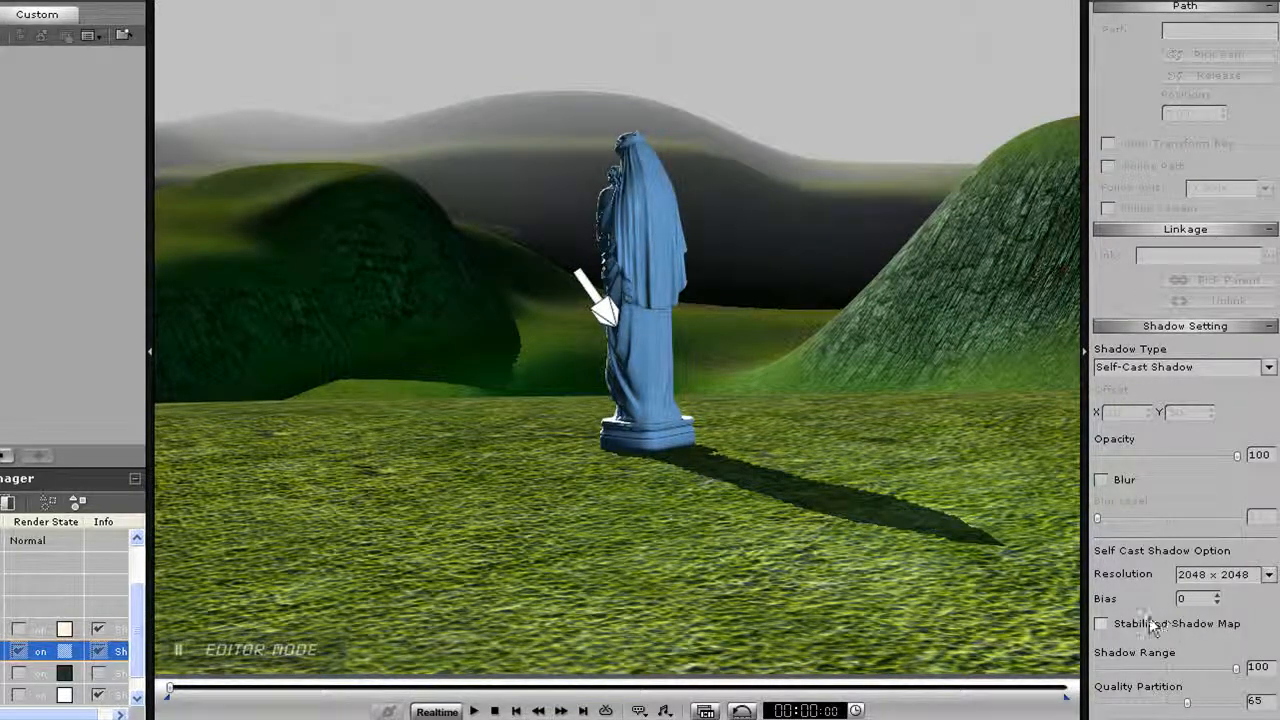
{"action": "left_click", "coordinate": [1104, 624]}
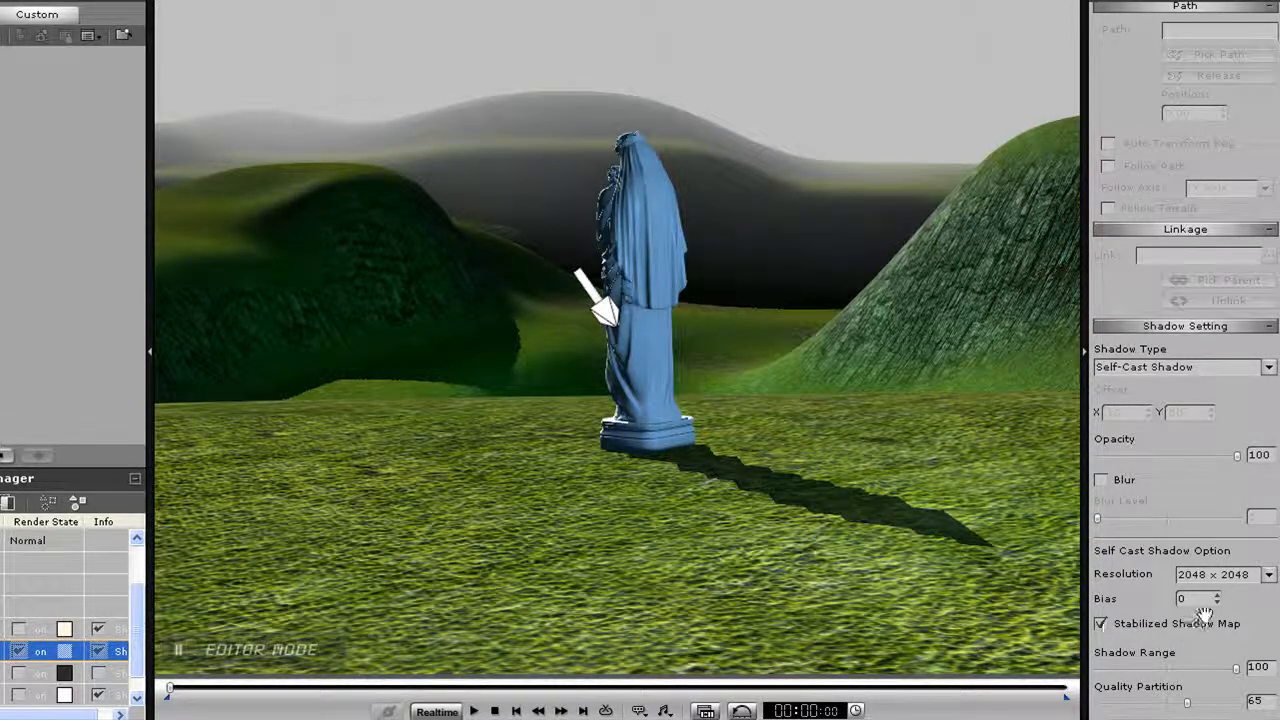
Raise the shadow's Quality Partition to 100 and its resolution to 4096 x 4096.
{"action": "left_click_drag", "start_coordinate": [1188, 703], "coordinate": [1276, 680]}
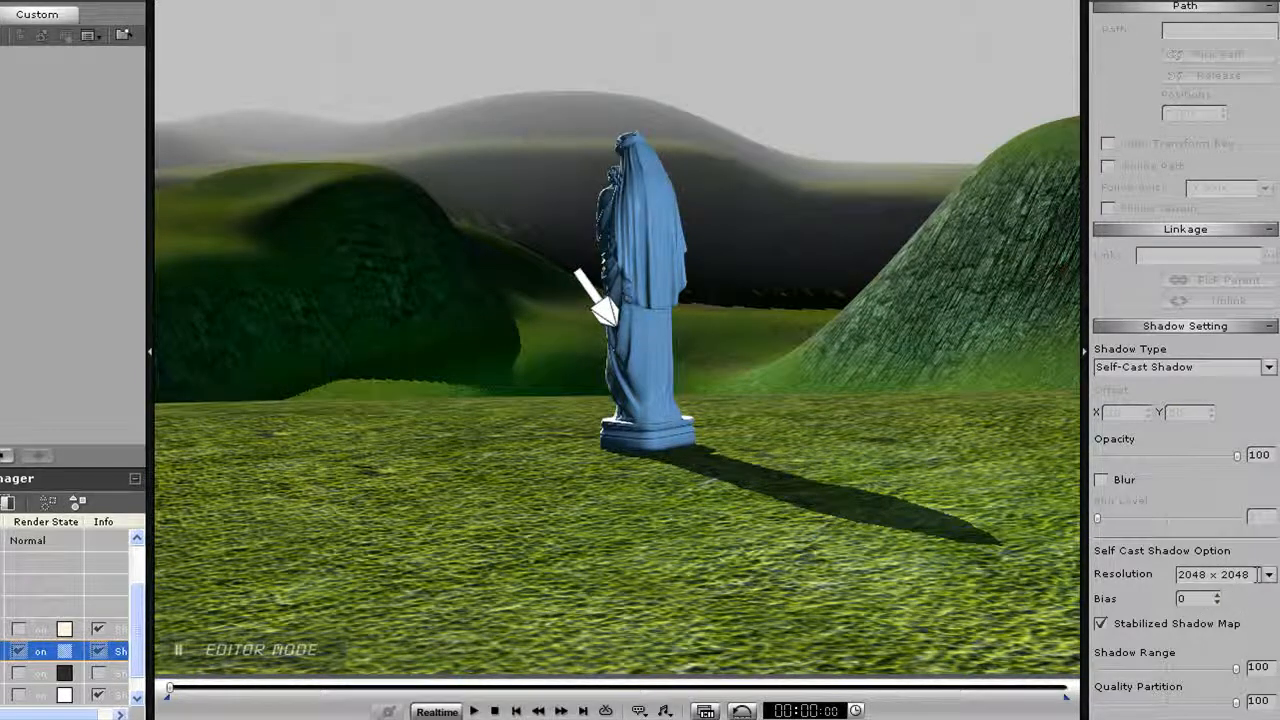
{"action": "left_click", "coordinate": [1268, 574]}
{"action": "left_click", "coordinate": [1224, 636]}
{"action": "key", "text": "Return"}
Try a self-cast shadow bias of -10 and return the bias to 0.
{"action": "double_click", "coordinate": [1188, 598]}
{"action": "type", "text": "0"}
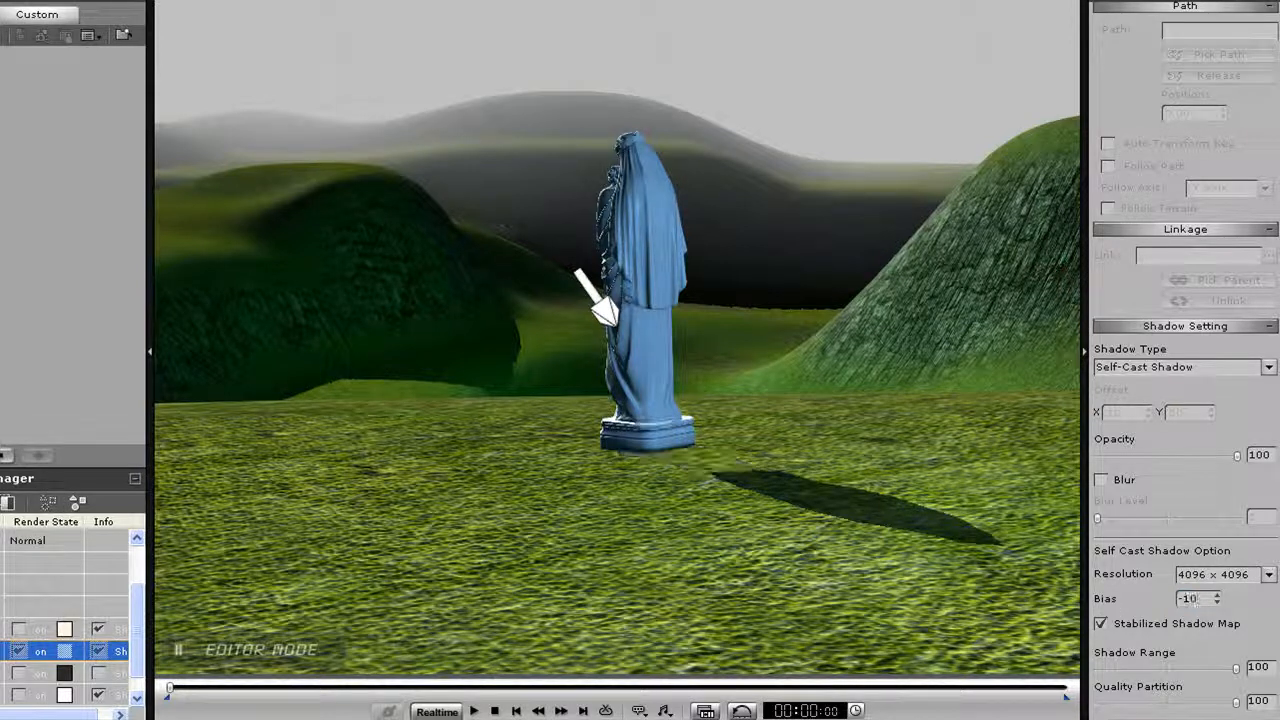
{"action": "double_click", "coordinate": [1202, 598]}
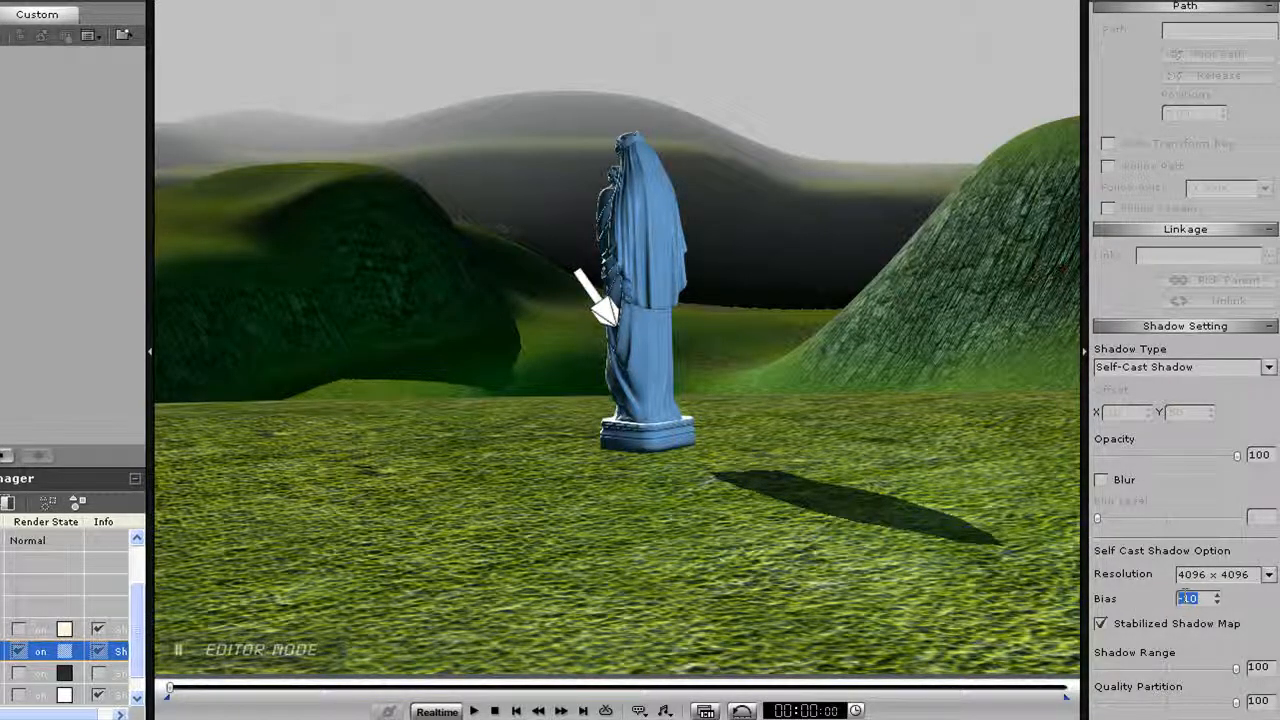
{"action": "key", "text": "Return"}
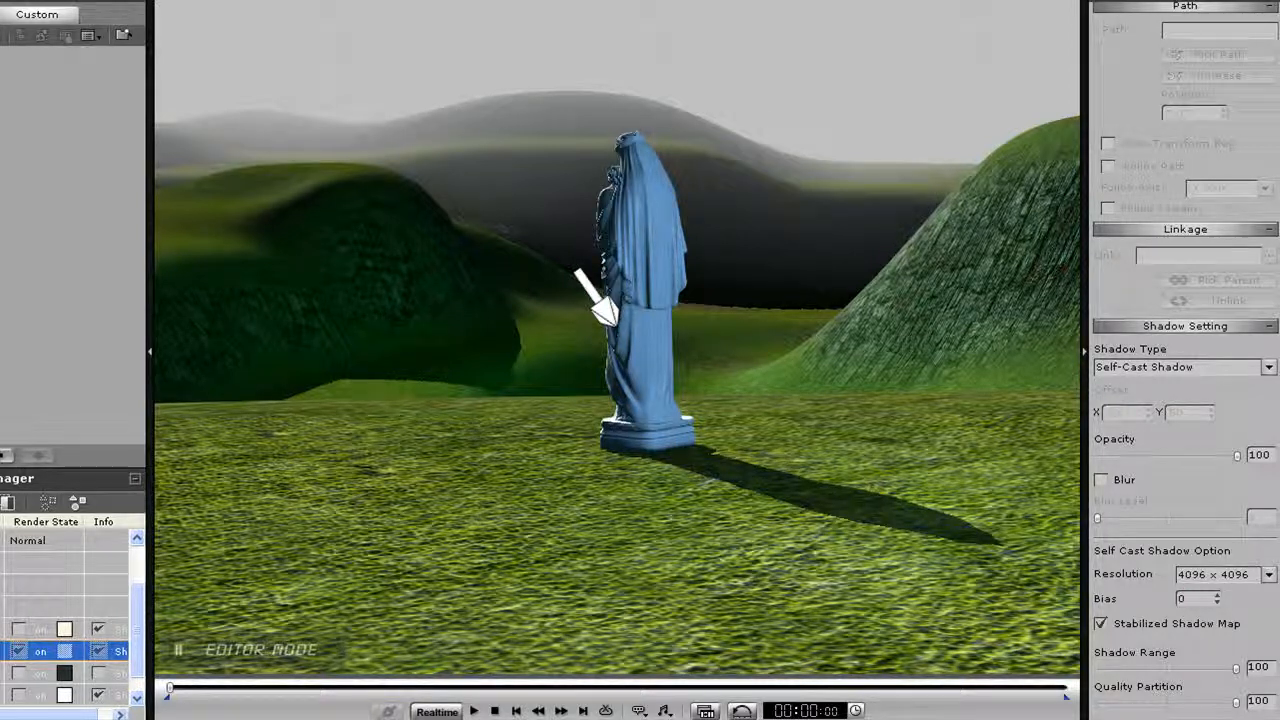
Select the statue prop and examine its shadow from another camera angle.
{"action": "left_click", "coordinate": [656, 338]}
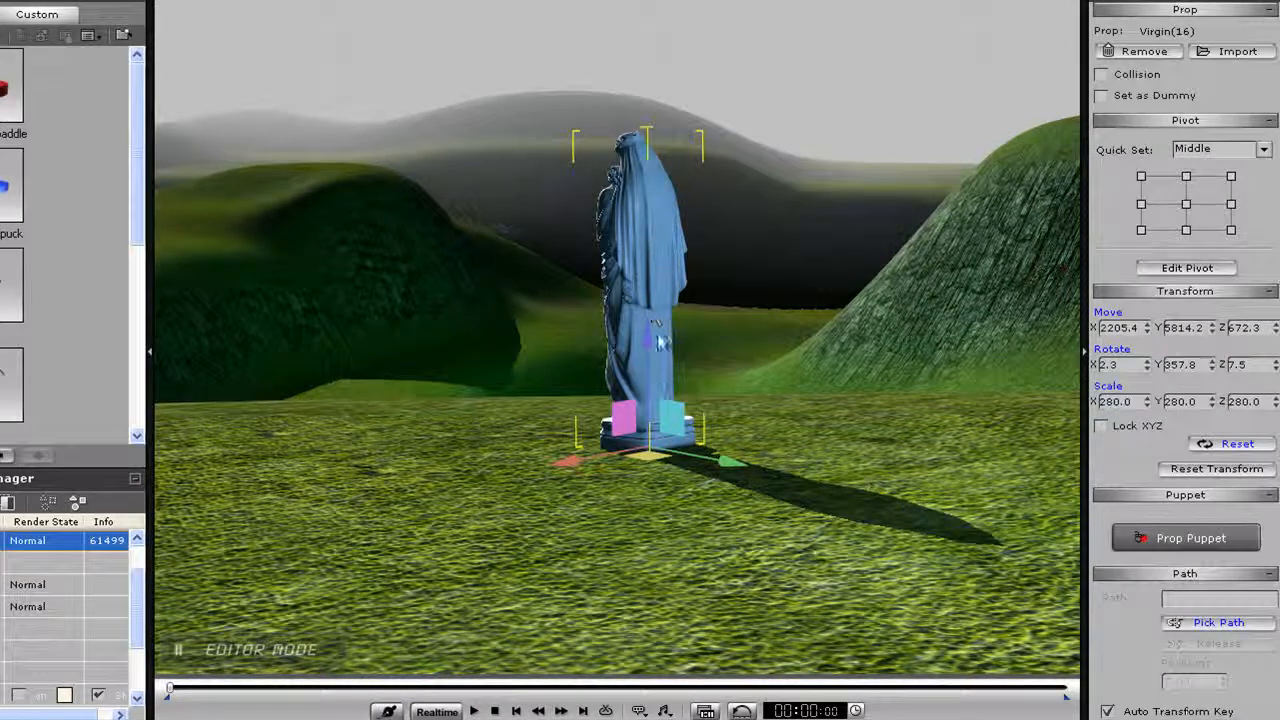
{"action": "key", "text": "c"}
{"action": "left_click_drag", "start_coordinate": [542, 382], "coordinate": [574, 289]}
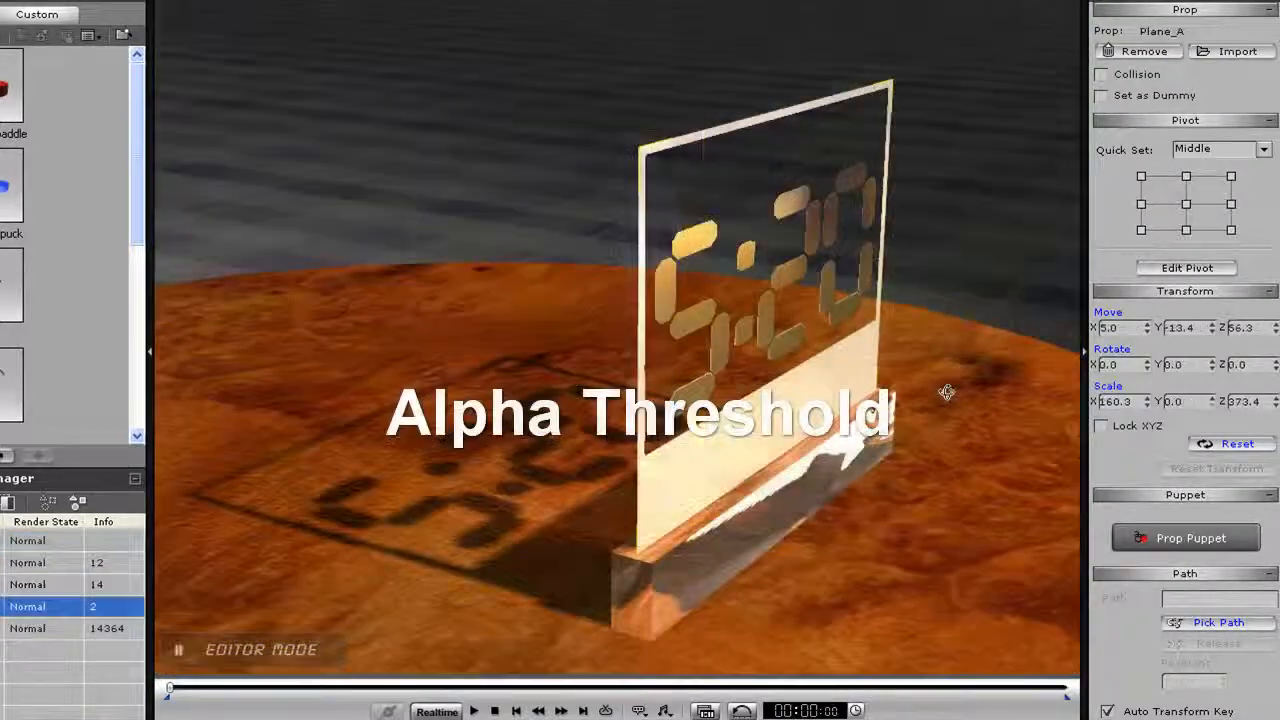
Lower the Alpha Threshold of the Plane_A prop's material to 17.
{"action": "mouse_move", "coordinate": [946, 392]}
{"action": "left_mouse_down"}
{"action": "mouse_move", "coordinate": [897, 412]}
{"action": "mouse_move", "coordinate": [963, 410]}
{"action": "left_mouse_up"}
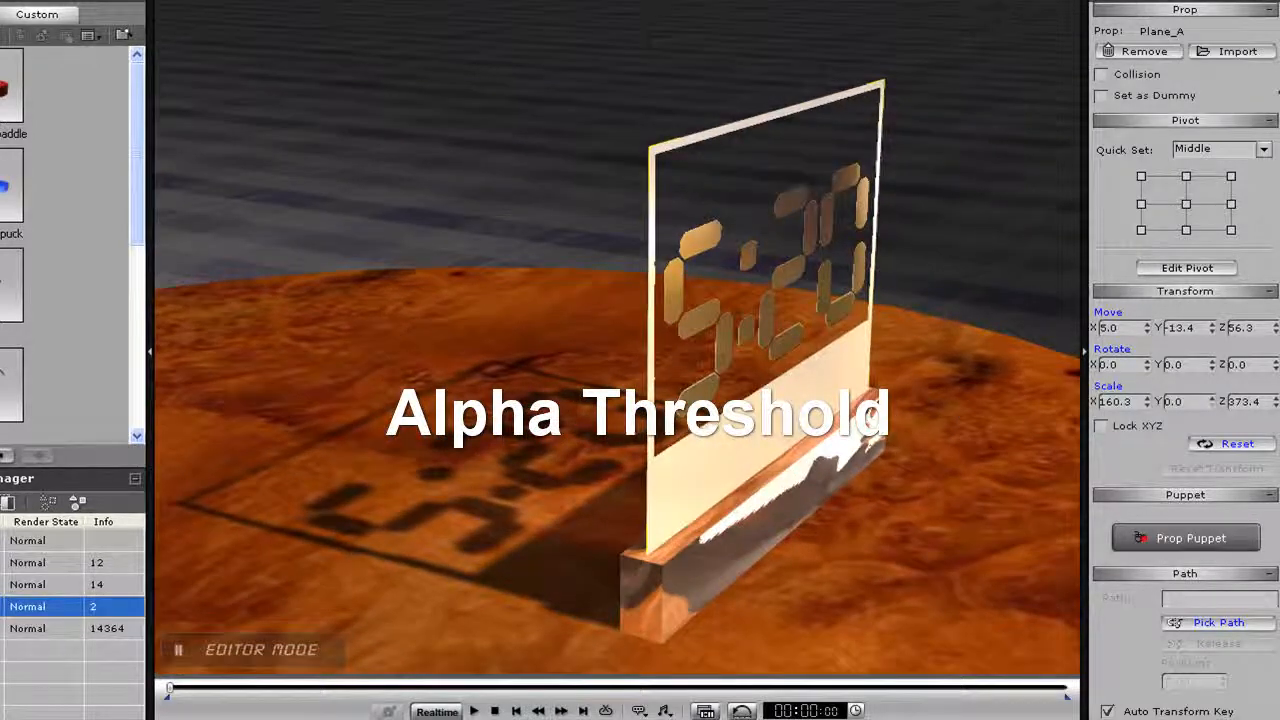
{"action": "scroll", "coordinate": [1185, 360], "scroll_direction": "down", "scroll_amount": 20}
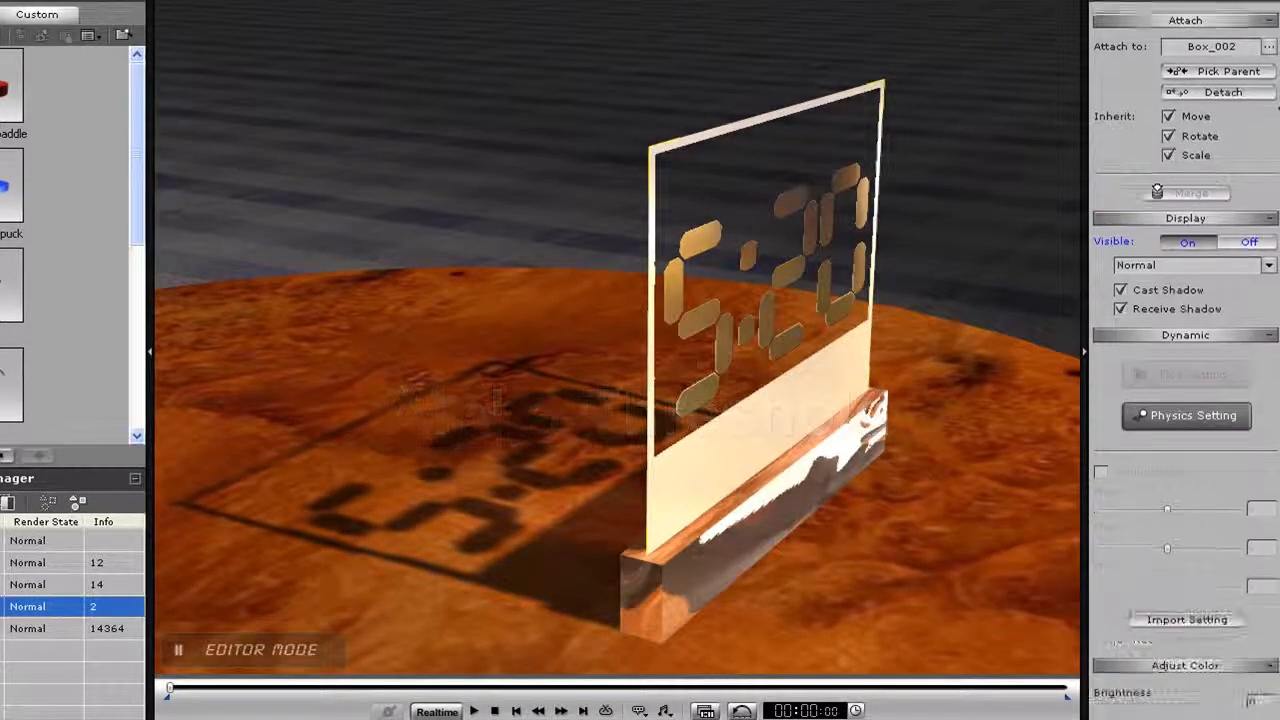
{"action": "scroll", "coordinate": [1185, 360], "scroll_direction": "down", "scroll_amount": 15}
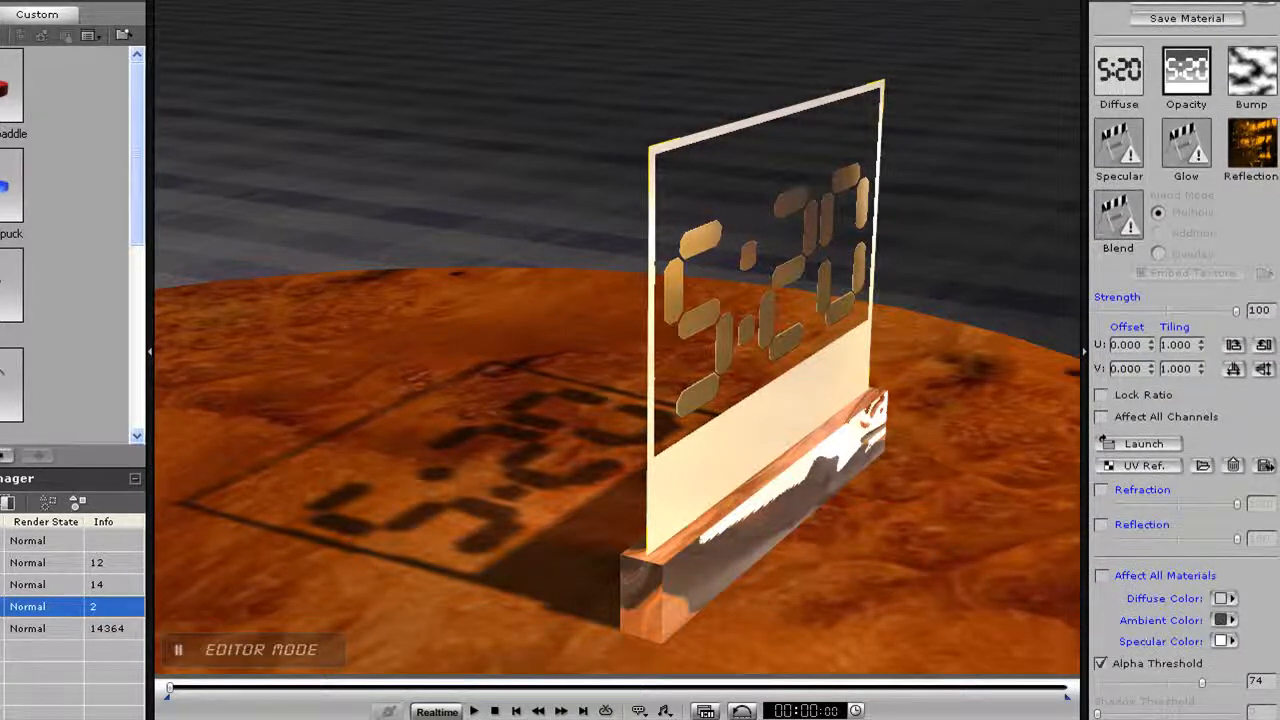
{"action": "scroll", "coordinate": [1275, 583], "scroll_direction": "down", "scroll_amount": 5}
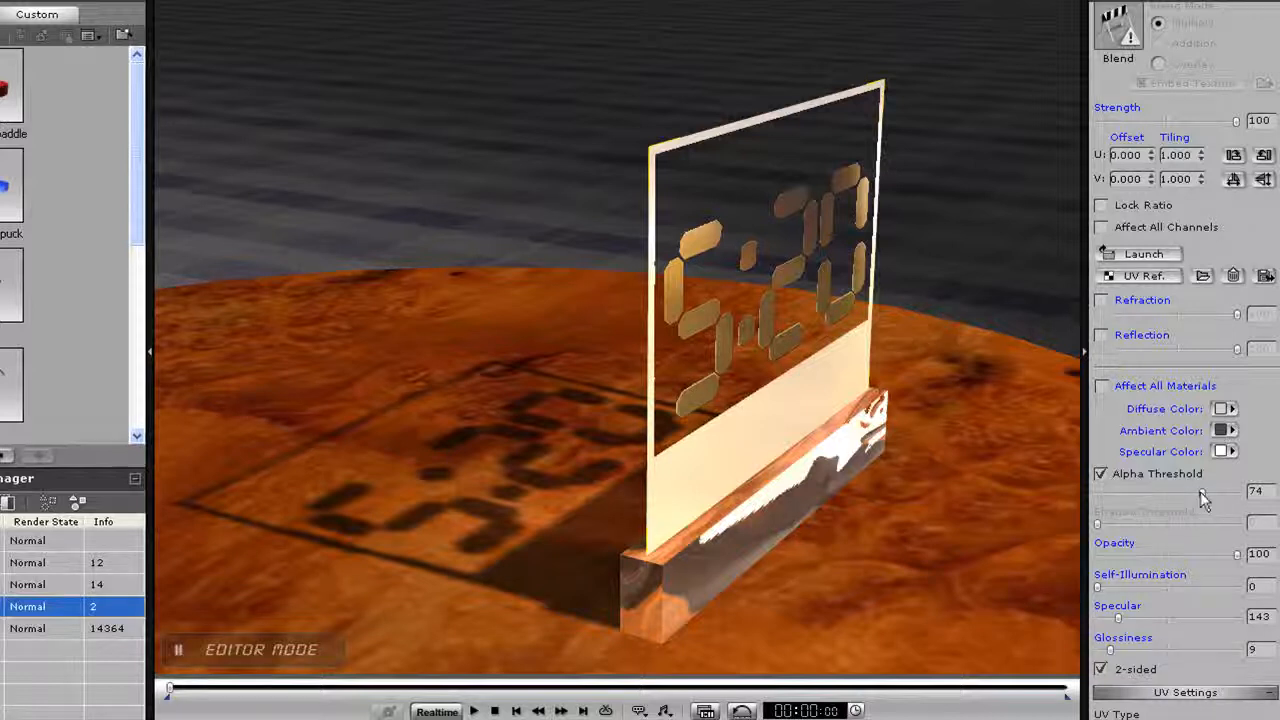
{"action": "left_click_drag", "start_coordinate": [1200, 493], "coordinate": [1123, 500]}
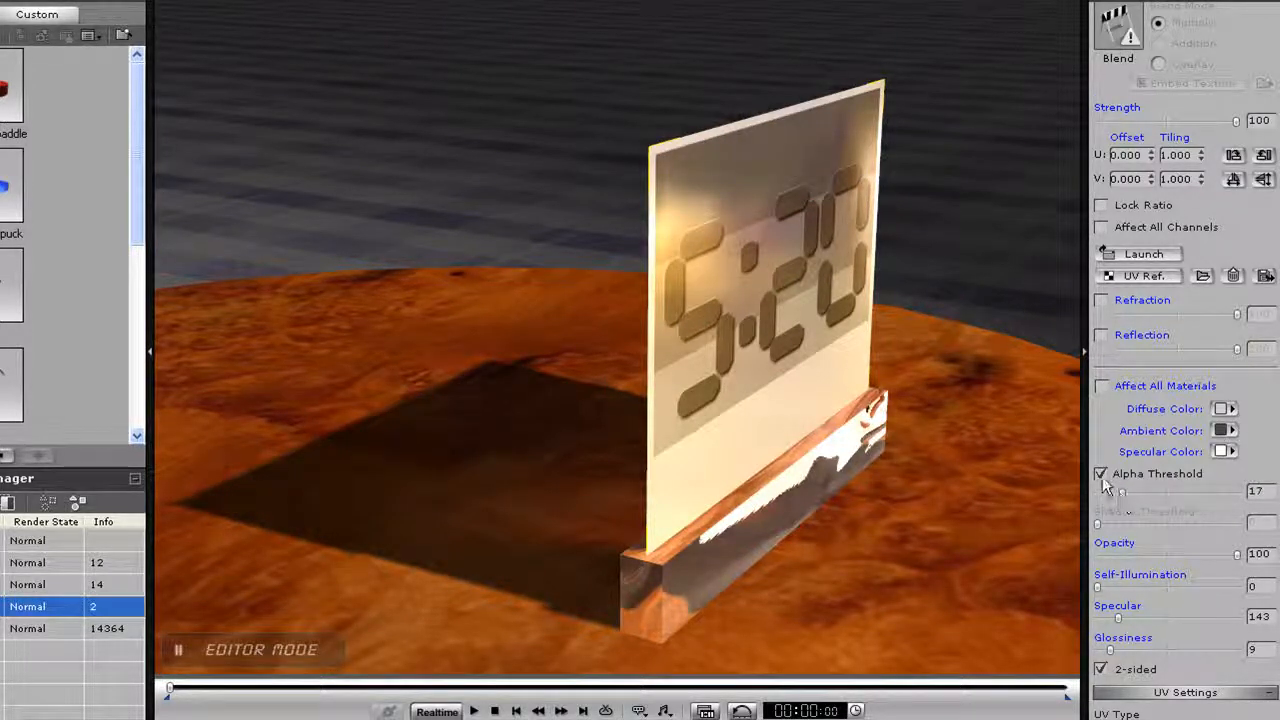
Disable Plane_A's Alpha Threshold and set its Shadow Threshold to 82.
{"action": "left_click", "coordinate": [1101, 475]}
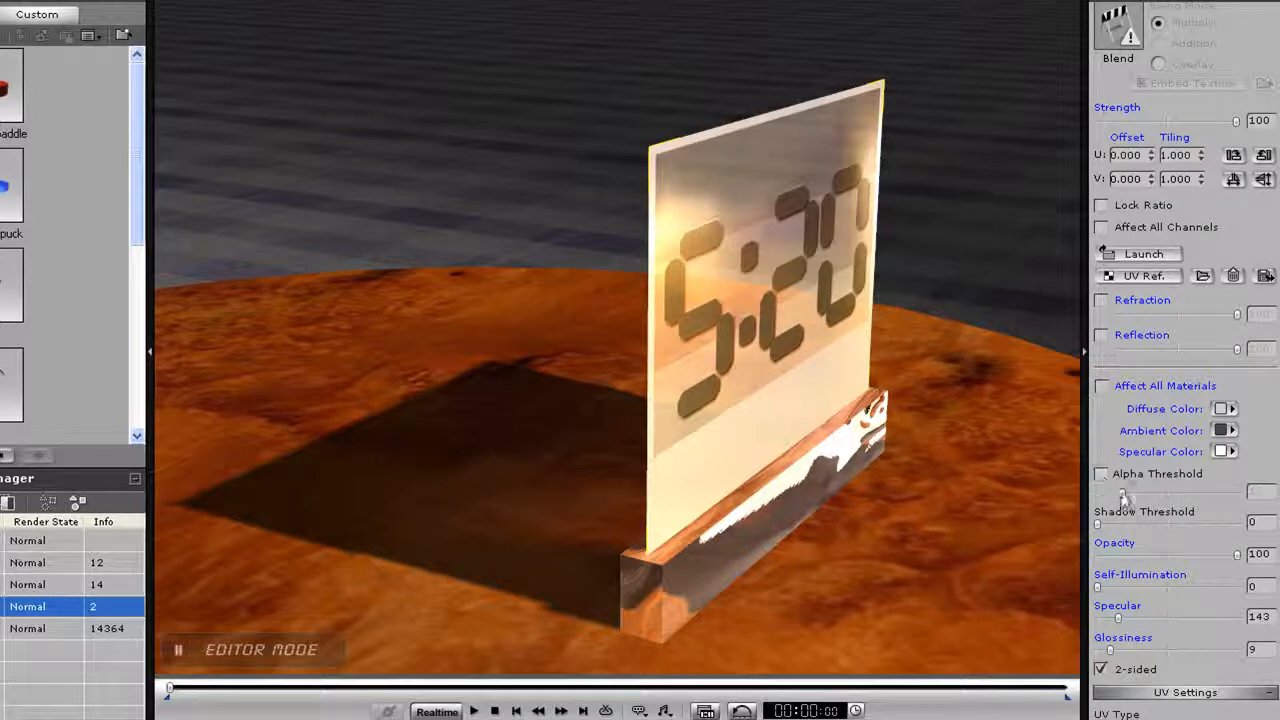
{"action": "left_click_drag", "start_coordinate": [1097, 523], "coordinate": [1214, 526]}
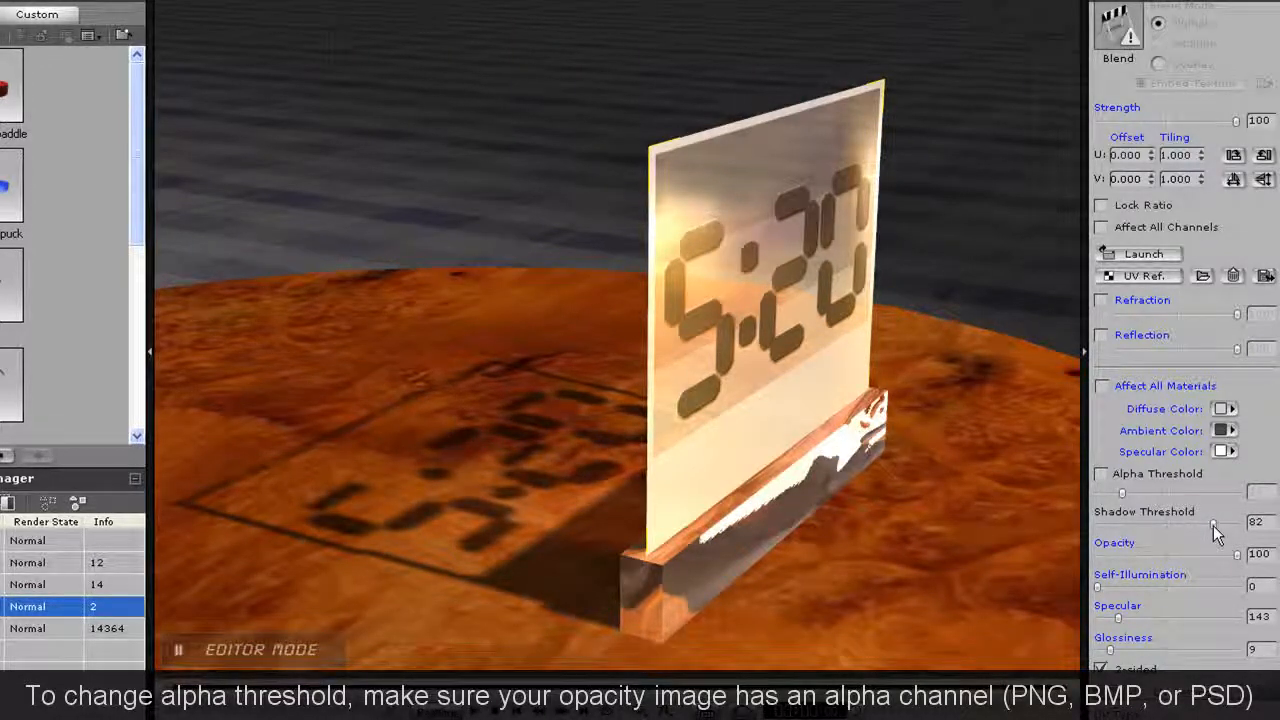
Re-enable Plane_A's Alpha Threshold and set it to 79.
{"action": "left_click", "coordinate": [1104, 474]}
{"action": "left_click_drag", "start_coordinate": [1118, 491], "coordinate": [1210, 493]}
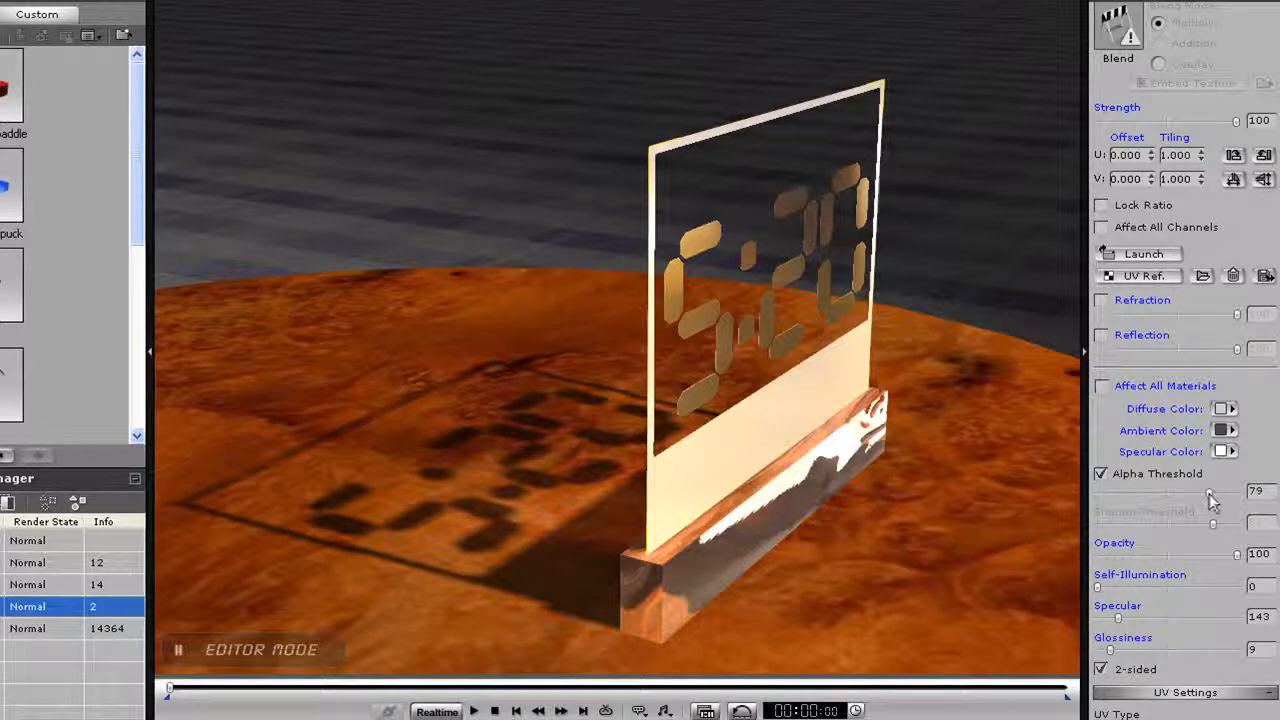
{"action": "scroll", "coordinate": [1187, 318], "scroll_direction": "up", "scroll_amount": 8}
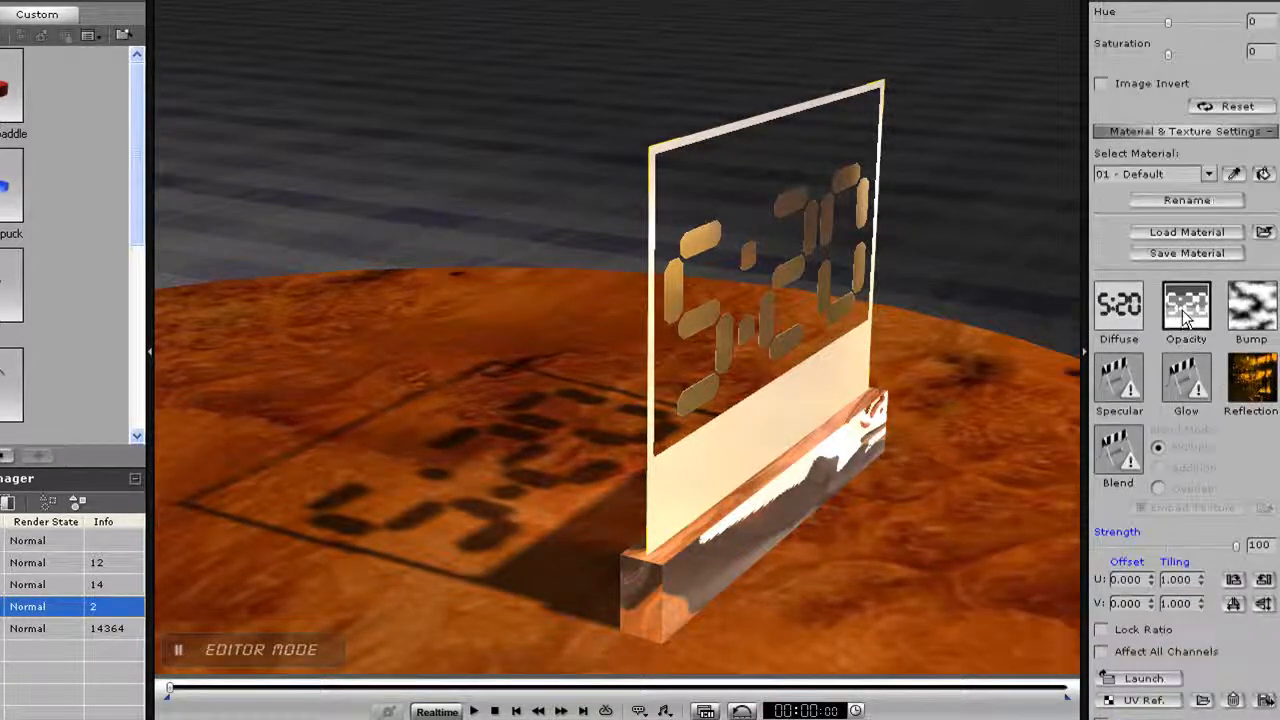
Replace the opacity map of Plane_A's material with the vertically streaked black-and-white grunge texture.
{"action": "double_click", "coordinate": [1187, 318]}
{"action": "left_click", "coordinate": [720, 55]}
{"action": "left_click", "coordinate": [740, 77]}
{"action": "left_click_drag", "start_coordinate": [803, 151], "coordinate": [803, 203]}
{"action": "left_click", "coordinate": [555, 120]}
{"action": "left_click", "coordinate": [774, 376]}
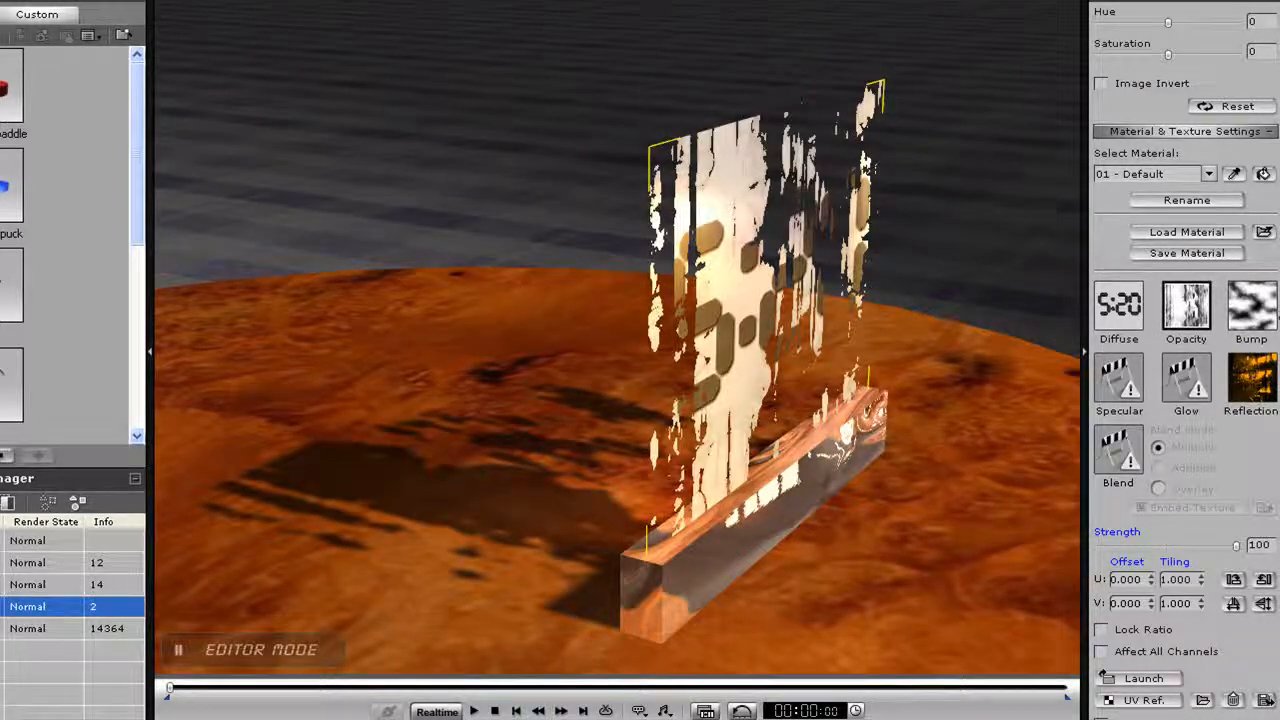
Lower Plane_A's Alpha Threshold to 20, and disable it and raise the Shadow Threshold instead.
{"action": "scroll", "coordinate": [1185, 360], "scroll_direction": "down", "scroll_amount": 10}
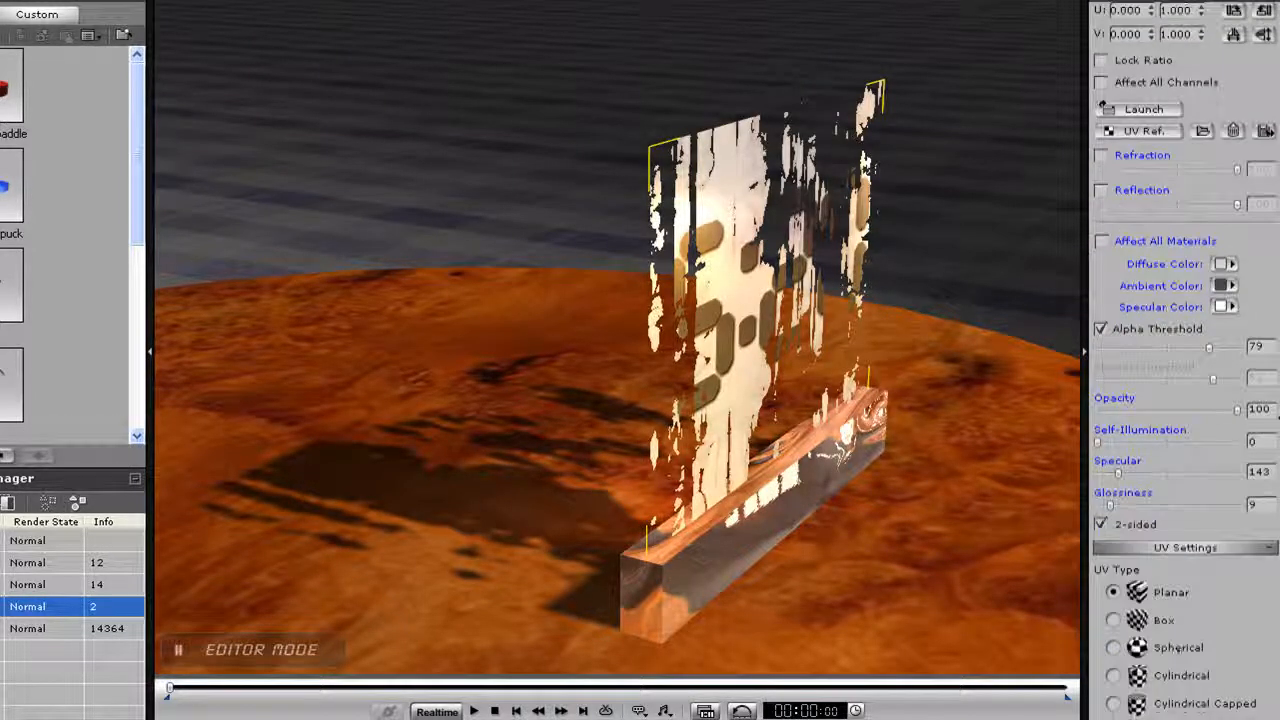
{"action": "left_click_drag", "start_coordinate": [1209, 348], "coordinate": [1126, 349]}
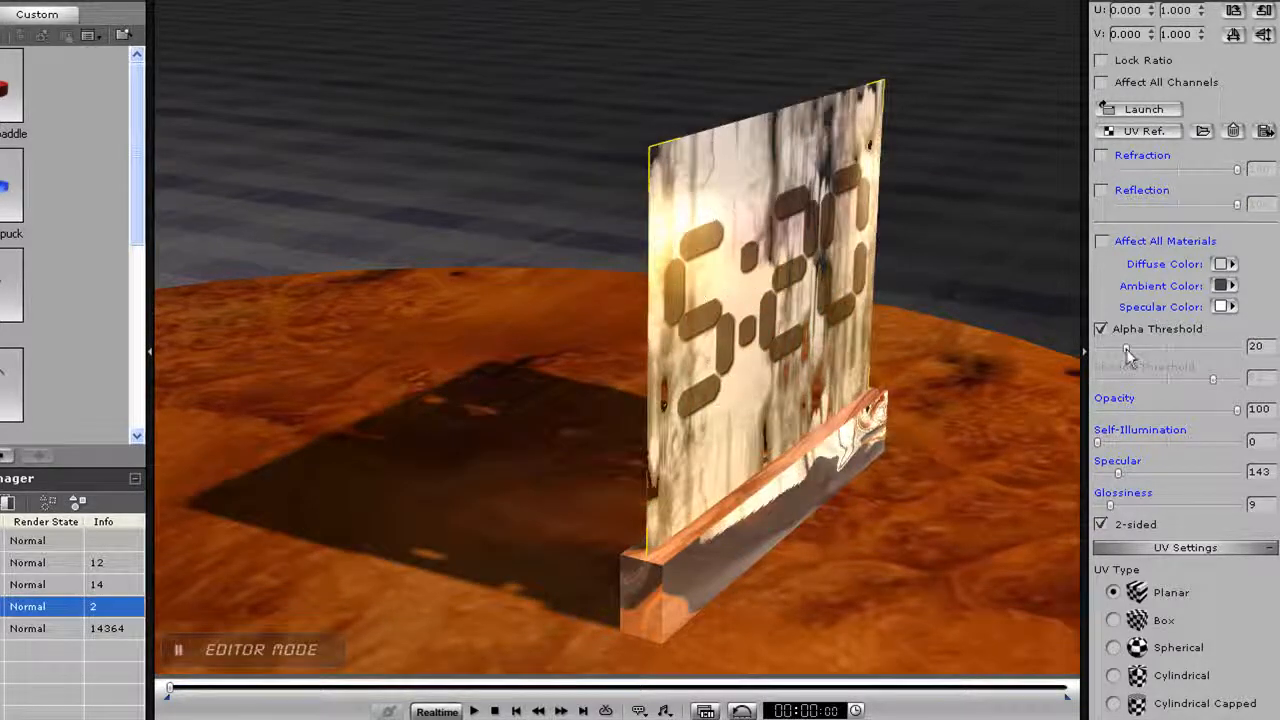
{"action": "left_click", "coordinate": [1101, 329]}
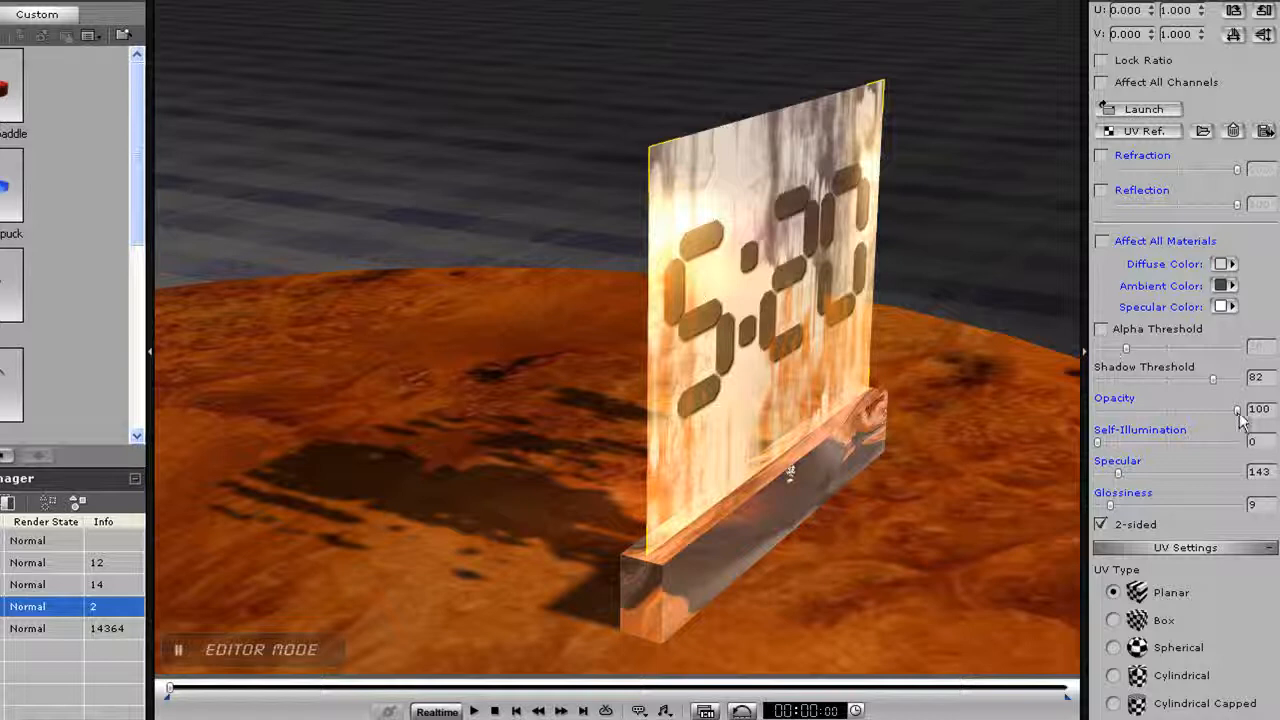
{"action": "left_click_drag", "start_coordinate": [1215, 380], "coordinate": [1247, 390]}
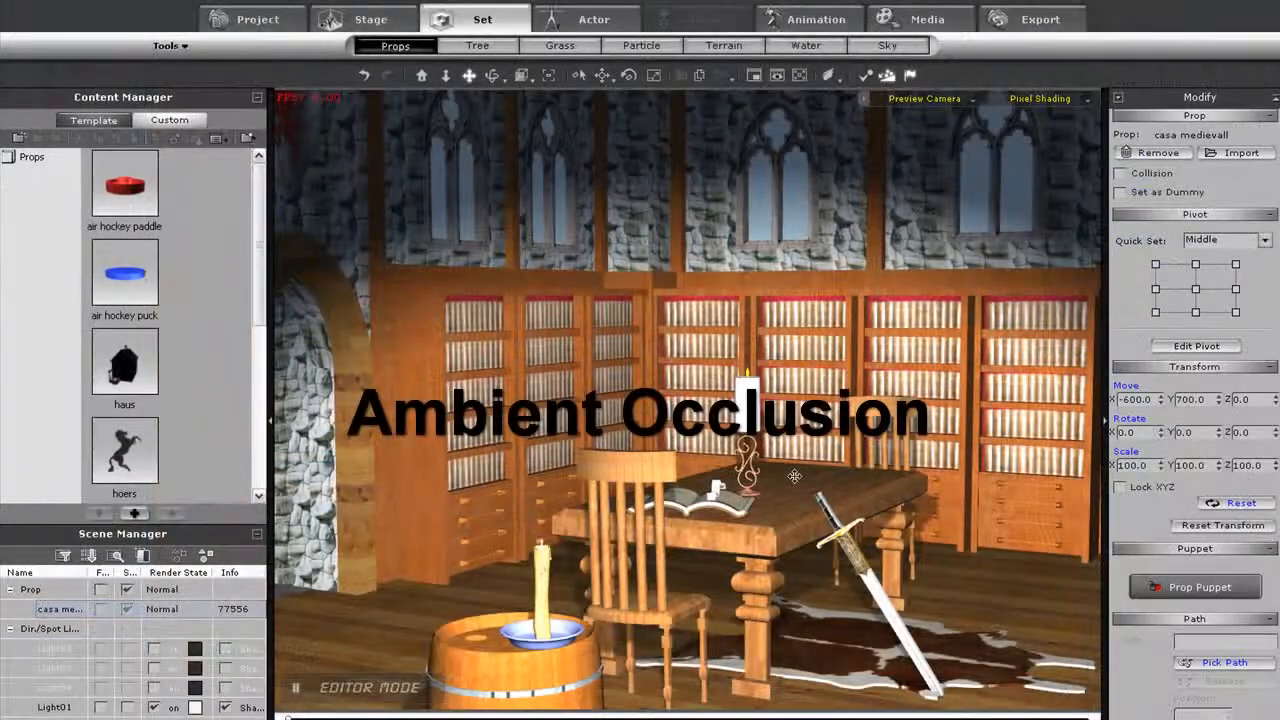
Enable Ambient Occlusion for the medieval library scene with Strength 48, Range 32 and Distance 4.
{"action": "right_click_drag", "start_coordinate": [839, 475], "coordinate": [779, 479]}
{"action": "left_click", "coordinate": [376, 21]}
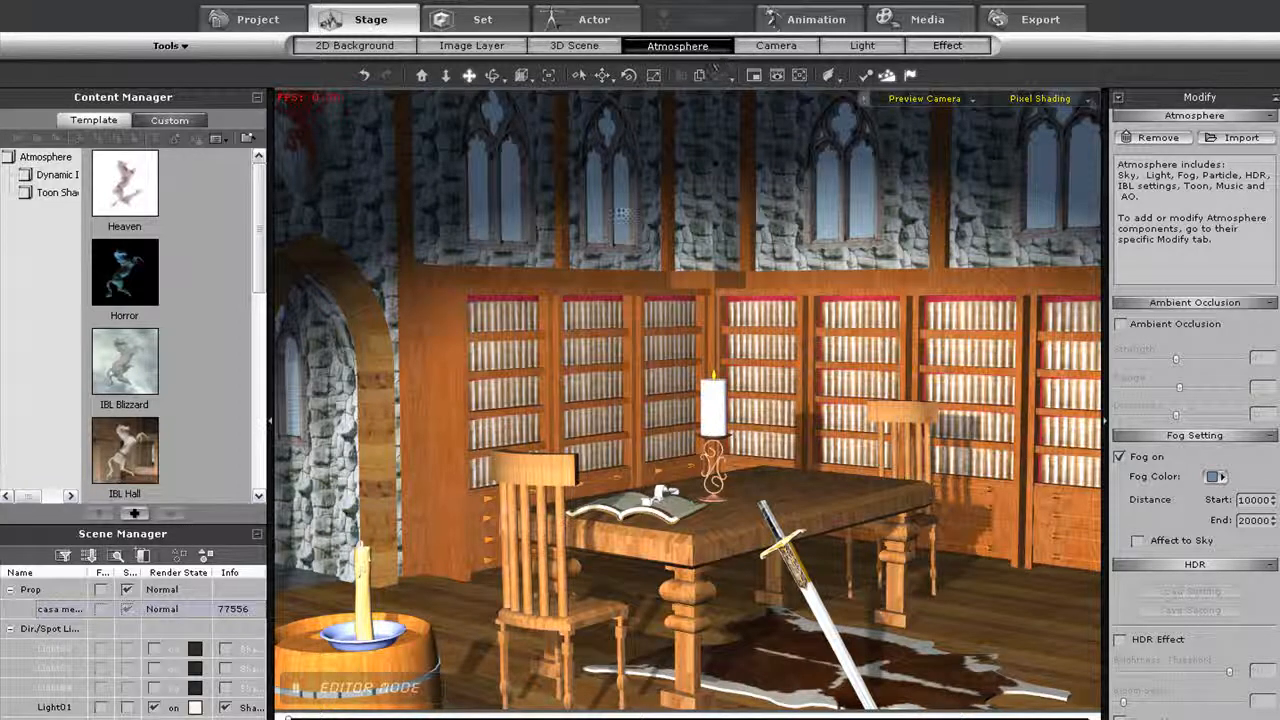
{"action": "left_click", "coordinate": [1120, 324]}
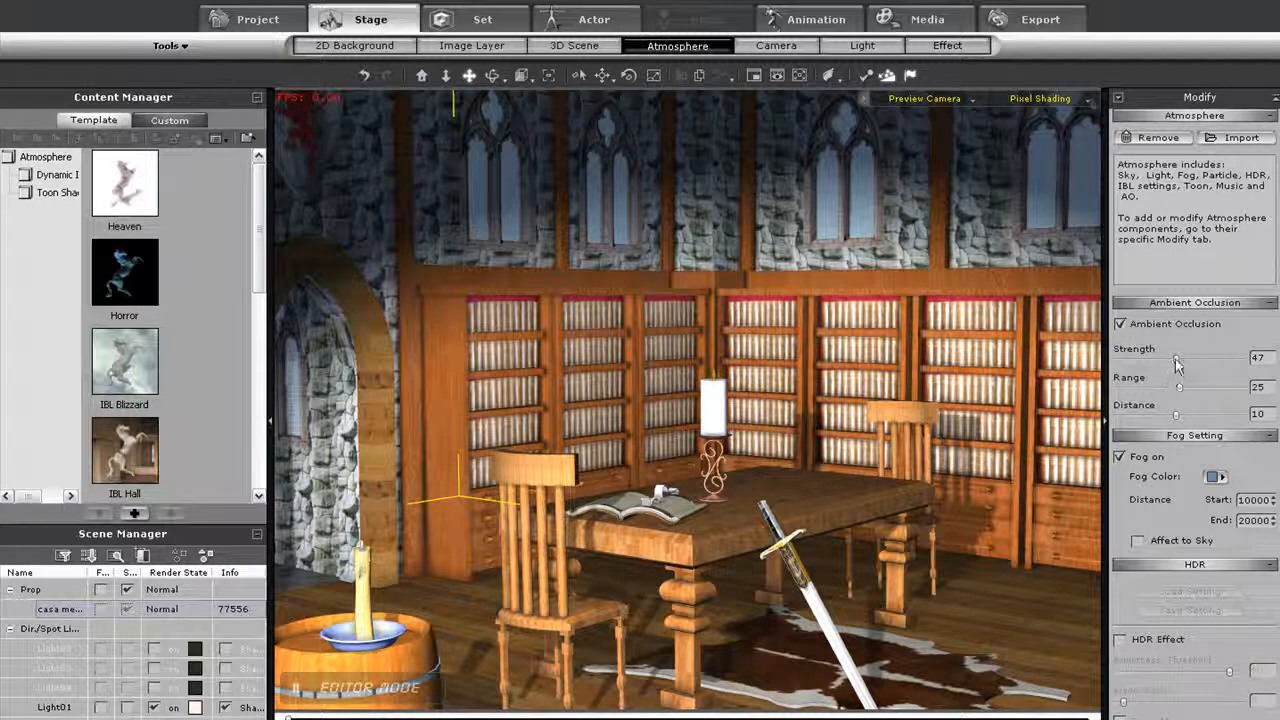
{"action": "mouse_move", "coordinate": [1176, 360]}
{"action": "left_mouse_down"}
{"action": "mouse_move", "coordinate": [1191, 361]}
{"action": "mouse_move", "coordinate": [1138, 362]}
{"action": "mouse_move", "coordinate": [1276, 400]}
{"action": "mouse_move", "coordinate": [1192, 398]}
{"action": "mouse_move", "coordinate": [1152, 404]}
{"action": "mouse_move", "coordinate": [1217, 402]}
{"action": "mouse_move", "coordinate": [1085, 425]}
{"action": "mouse_move", "coordinate": [1222, 425]}
{"action": "mouse_move", "coordinate": [1136, 420]}
{"action": "left_mouse_up"}
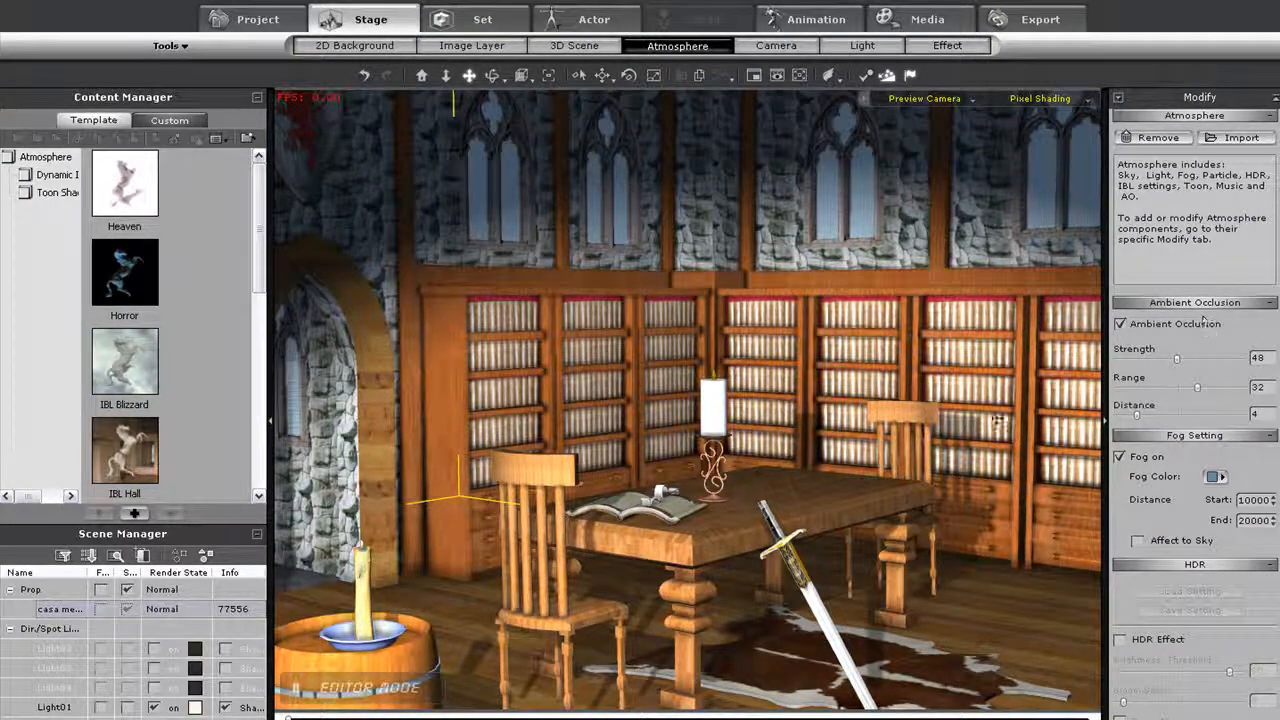
{"action": "right_click_drag", "start_coordinate": [873, 523], "coordinate": [899, 525]}
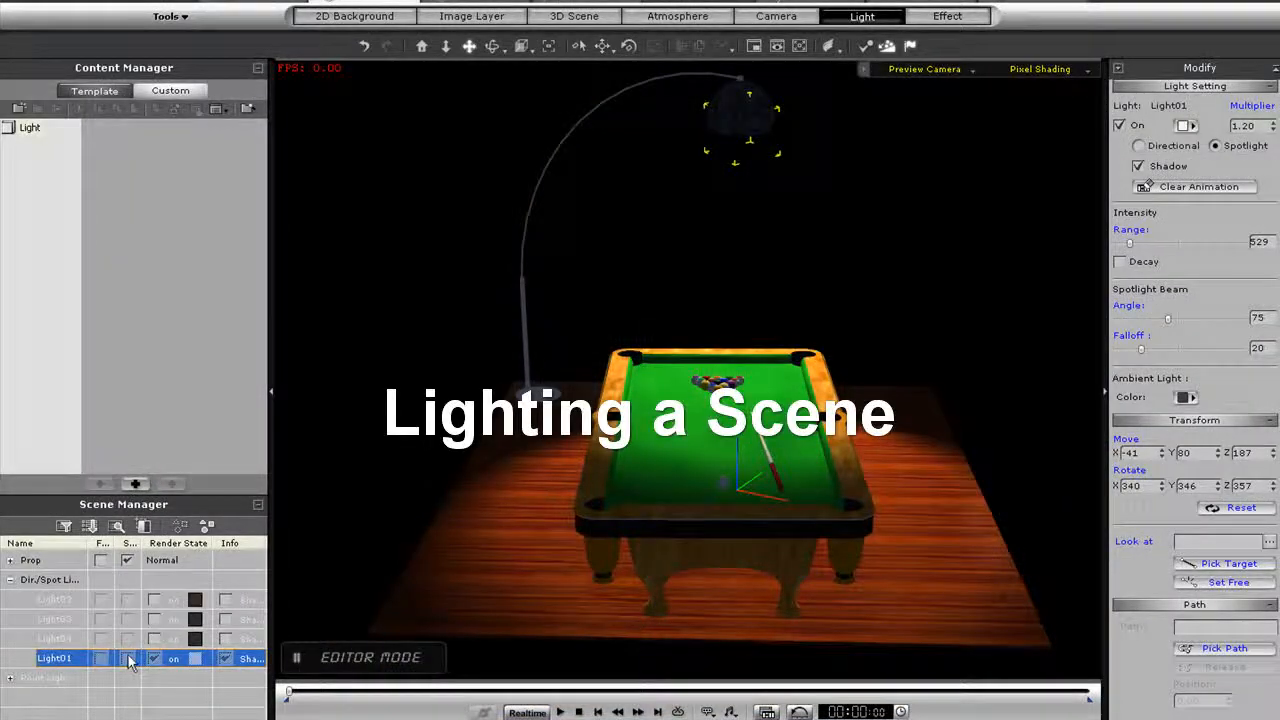
Show Light01 in the pool table scene, rotate it to X 335, and hide it again.
{"action": "left_click", "coordinate": [128, 658]}
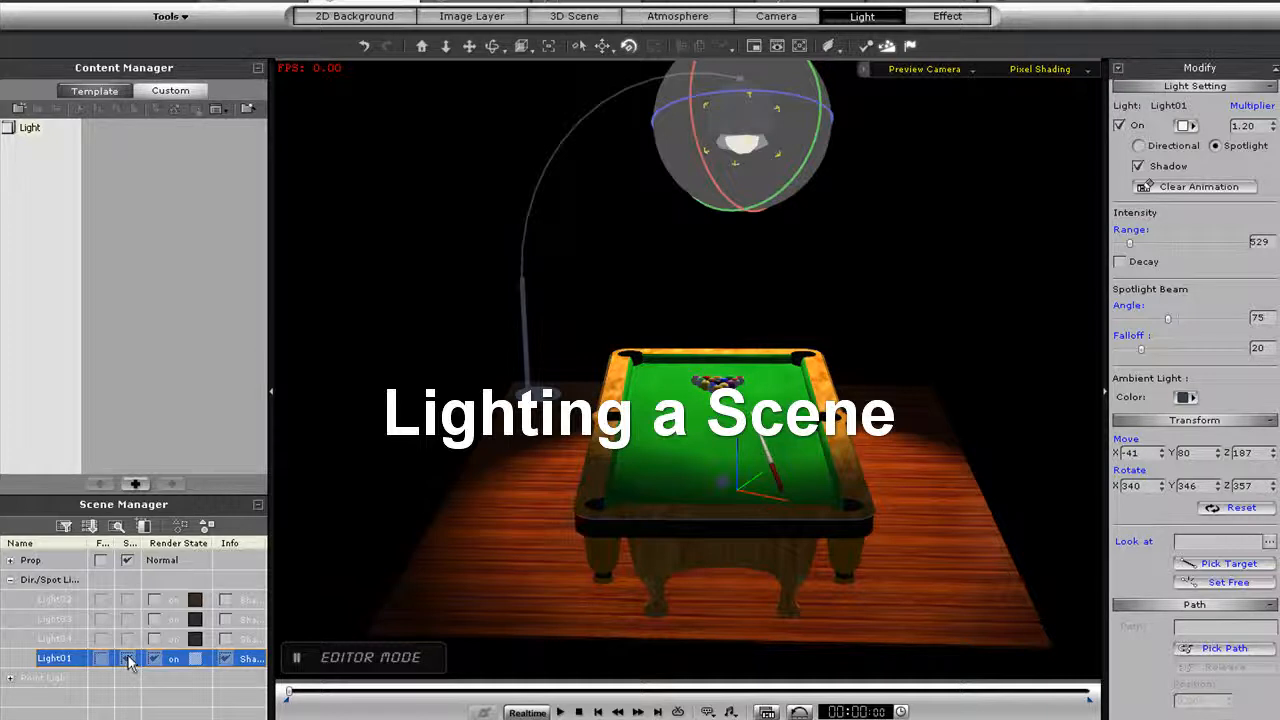
{"action": "mouse_move", "coordinate": [708, 177]}
{"action": "left_mouse_down"}
{"action": "mouse_move", "coordinate": [716, 192]}
{"action": "mouse_move", "coordinate": [706, 172]}
{"action": "left_mouse_up"}
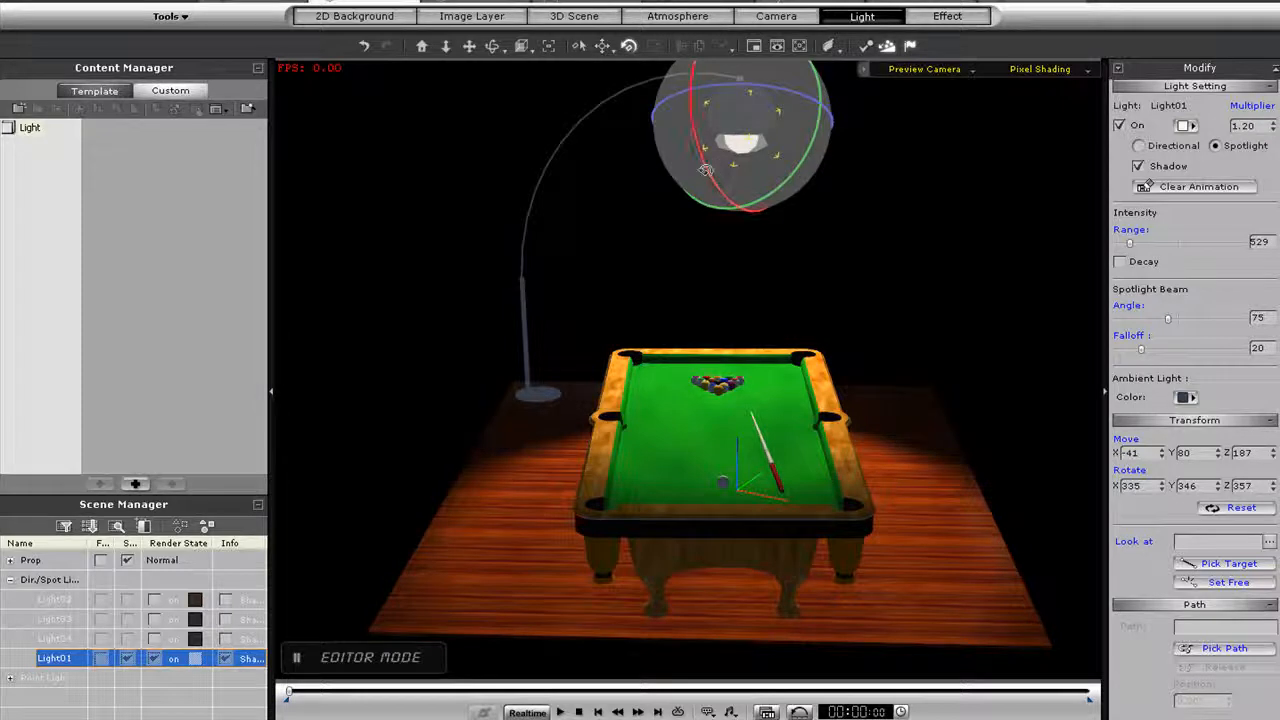
{"action": "left_click", "coordinate": [127, 659]}
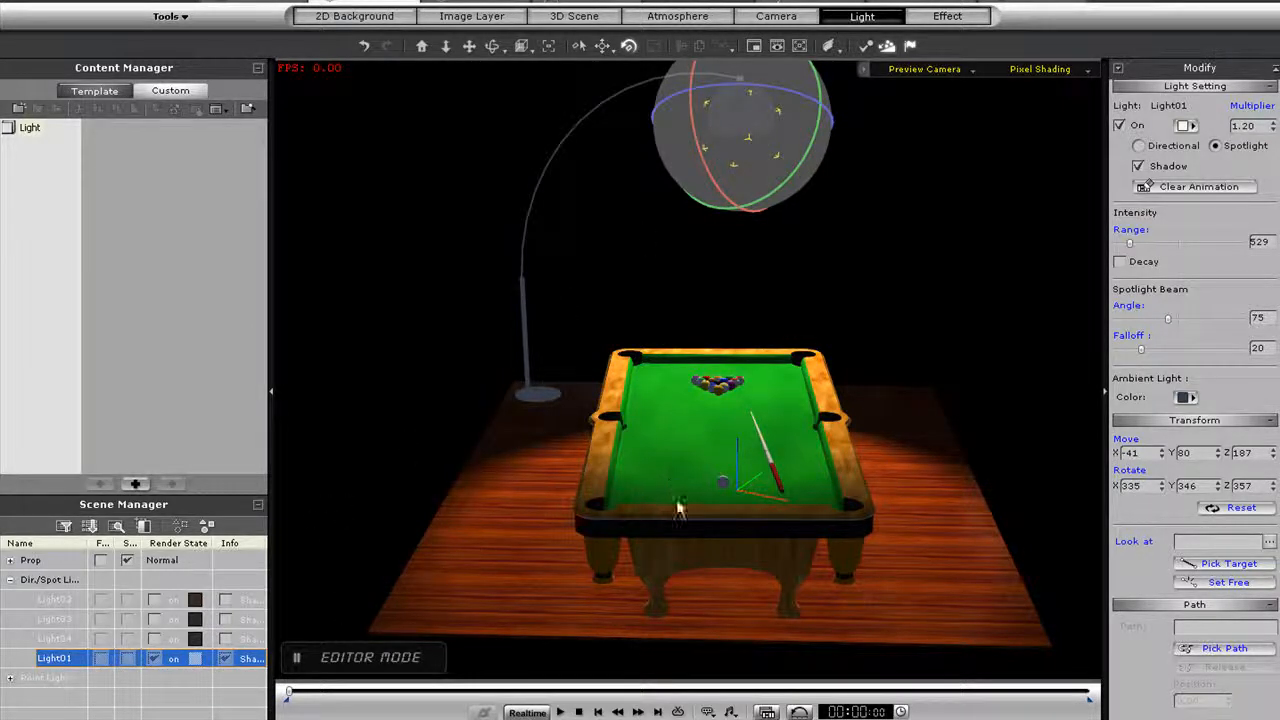
{"action": "key", "text": "x"}
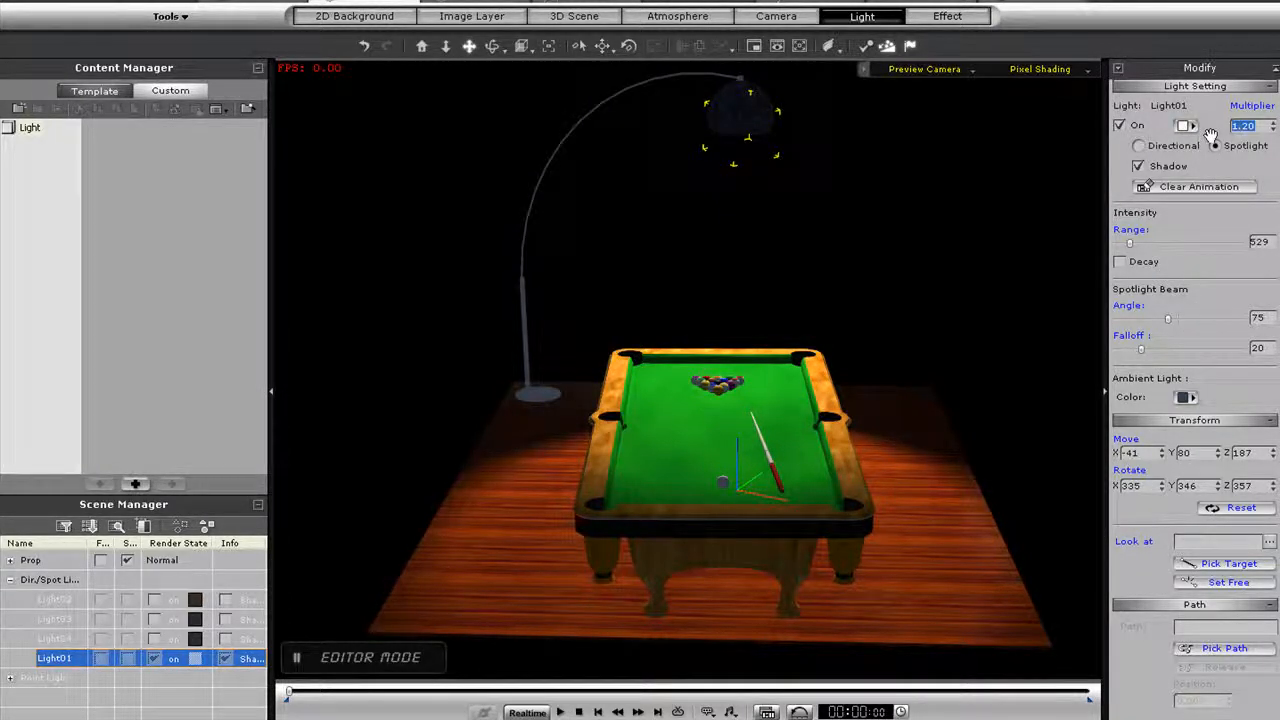
Try multipliers of 3 and 1.0 on Light01, and return the multiplier to 1.2.
{"action": "type", "text": "3"}
{"action": "key", "text": "Return"}
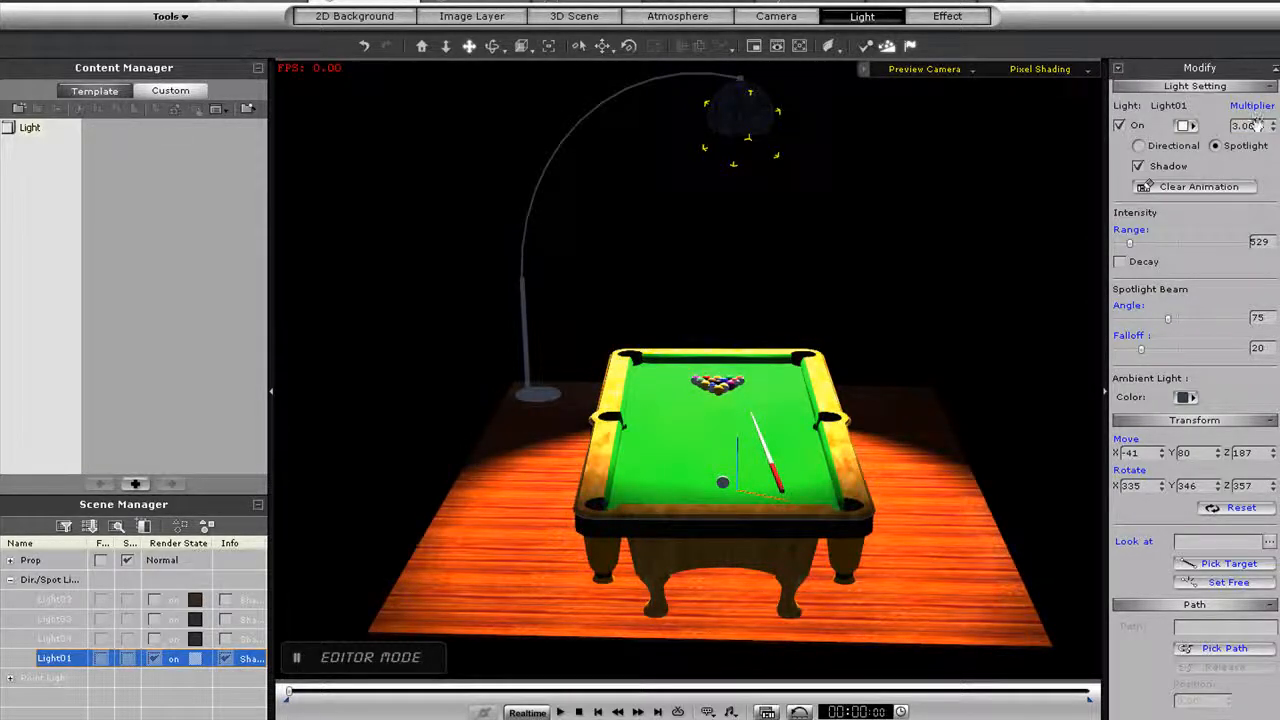
{"action": "left_click_drag", "start_coordinate": [1256, 124], "coordinate": [1226, 131]}
{"action": "type", "text": "1.0"}
{"action": "key", "text": "Return"}
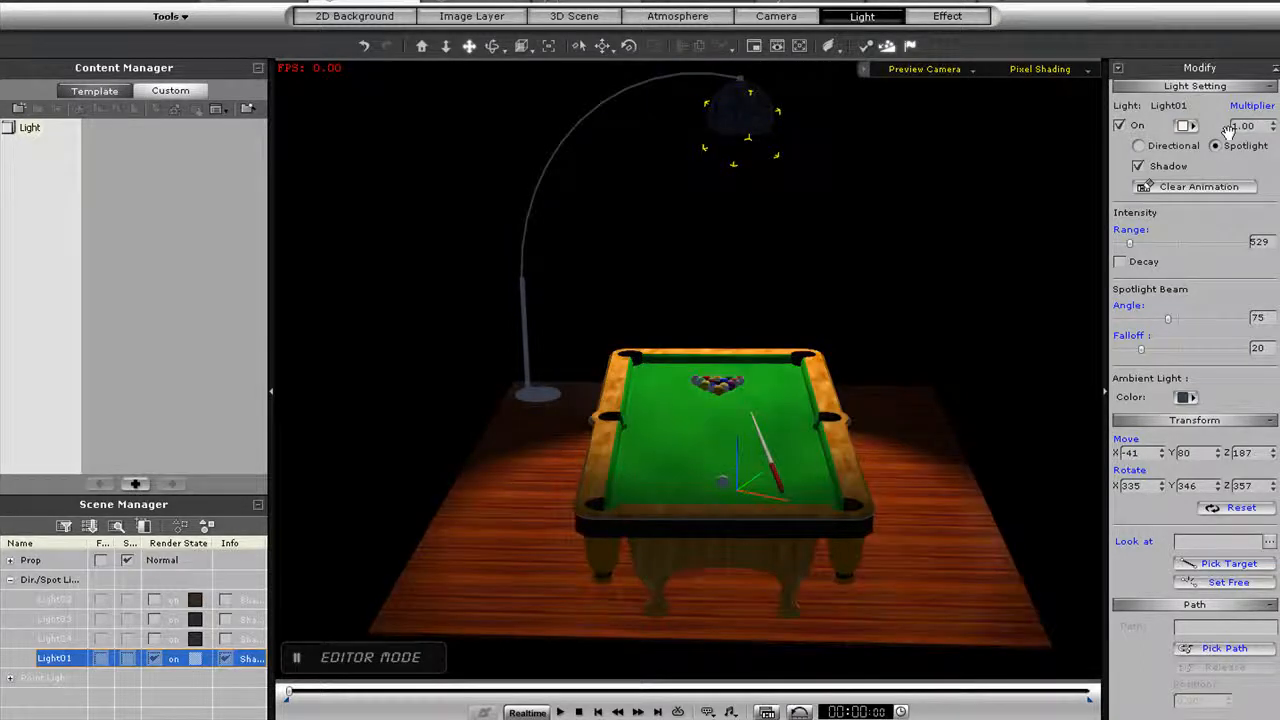
{"action": "type", "text": "1.2"}
{"action": "key", "text": "Return"}
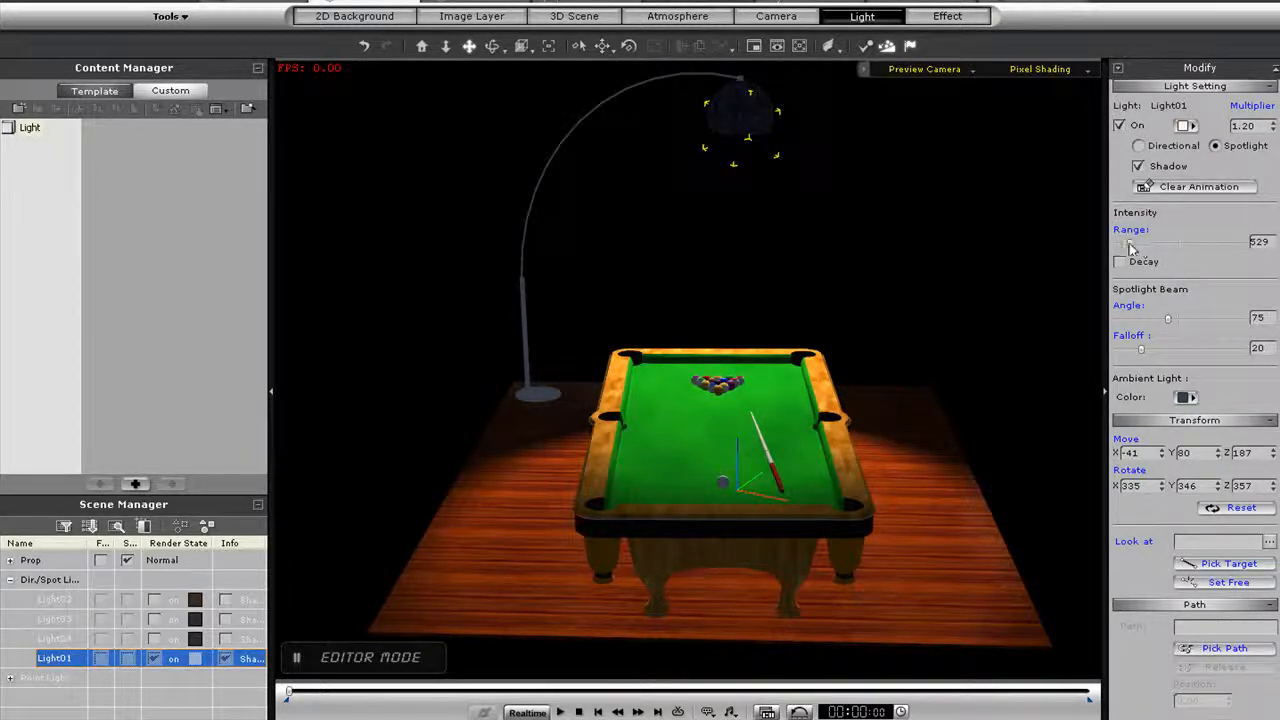
Set Light01's Range to 458 with Decay enabled, and its spotlight beam Angle to 72 and Falloff to 18.
{"action": "left_click_drag", "start_coordinate": [1129, 252], "coordinate": [1127, 253]}
{"action": "left_click", "coordinate": [1121, 263]}
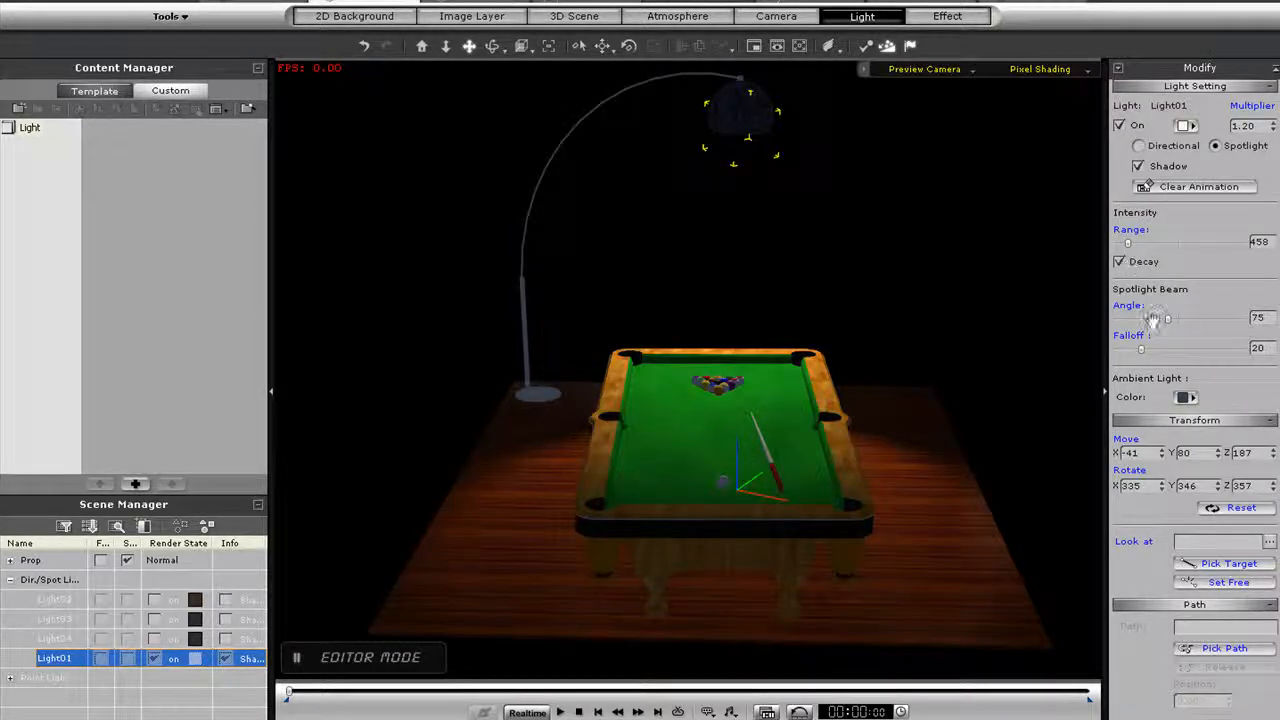
{"action": "left_click_drag", "start_coordinate": [1170, 325], "coordinate": [1136, 342]}
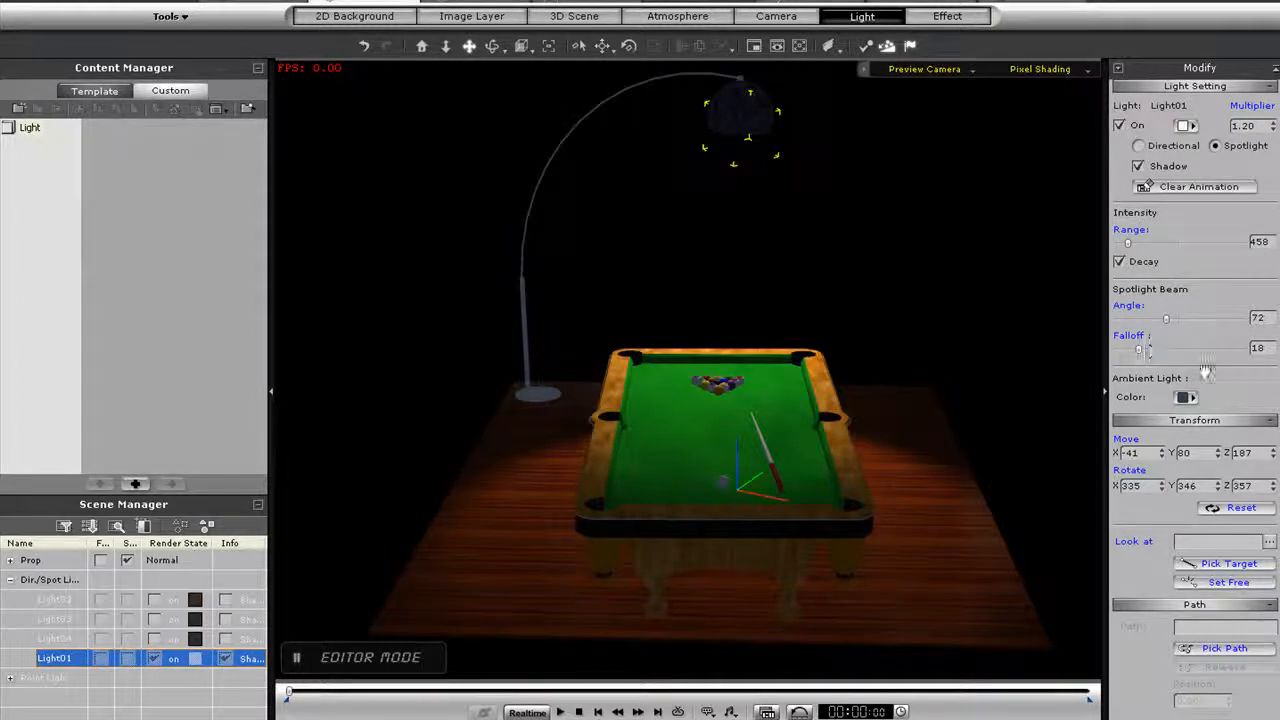
Set Light01's color to red (RGB 255, 23, 29).
{"action": "left_click", "coordinate": [1185, 127]}
{"action": "left_click_drag", "start_coordinate": [797, 262], "coordinate": [833, 296]}
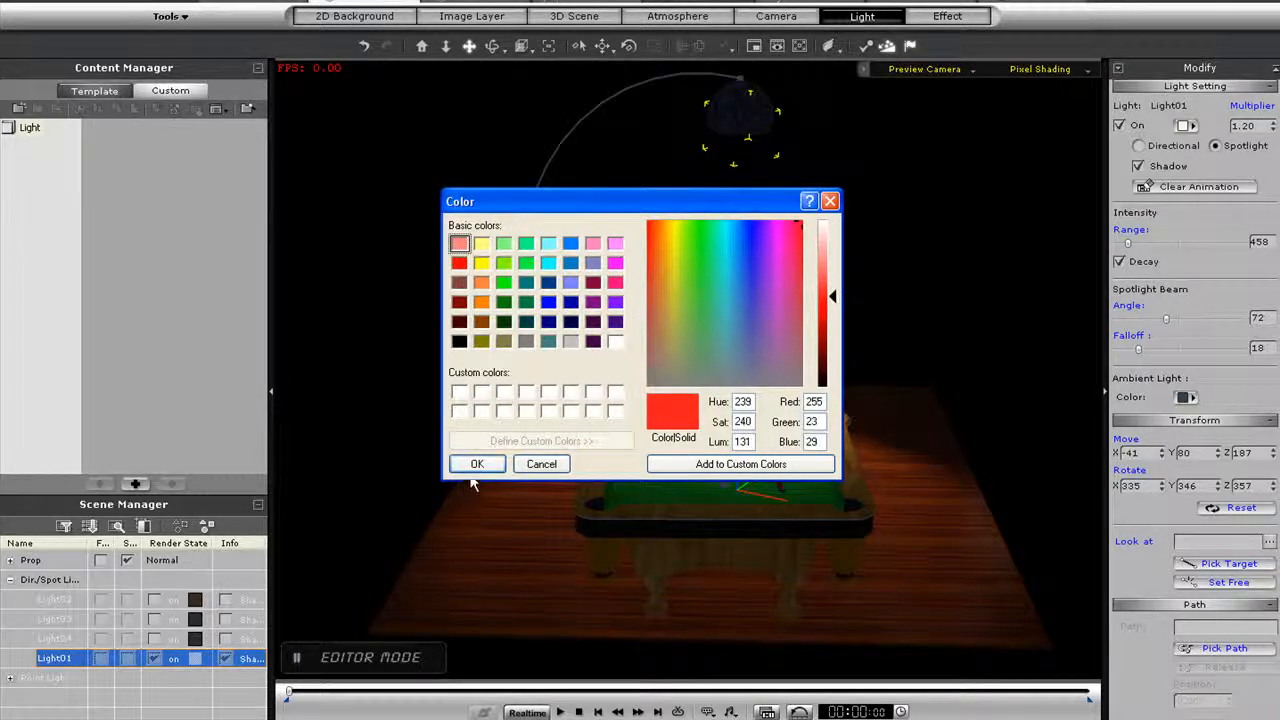
{"action": "left_click", "coordinate": [474, 464]}
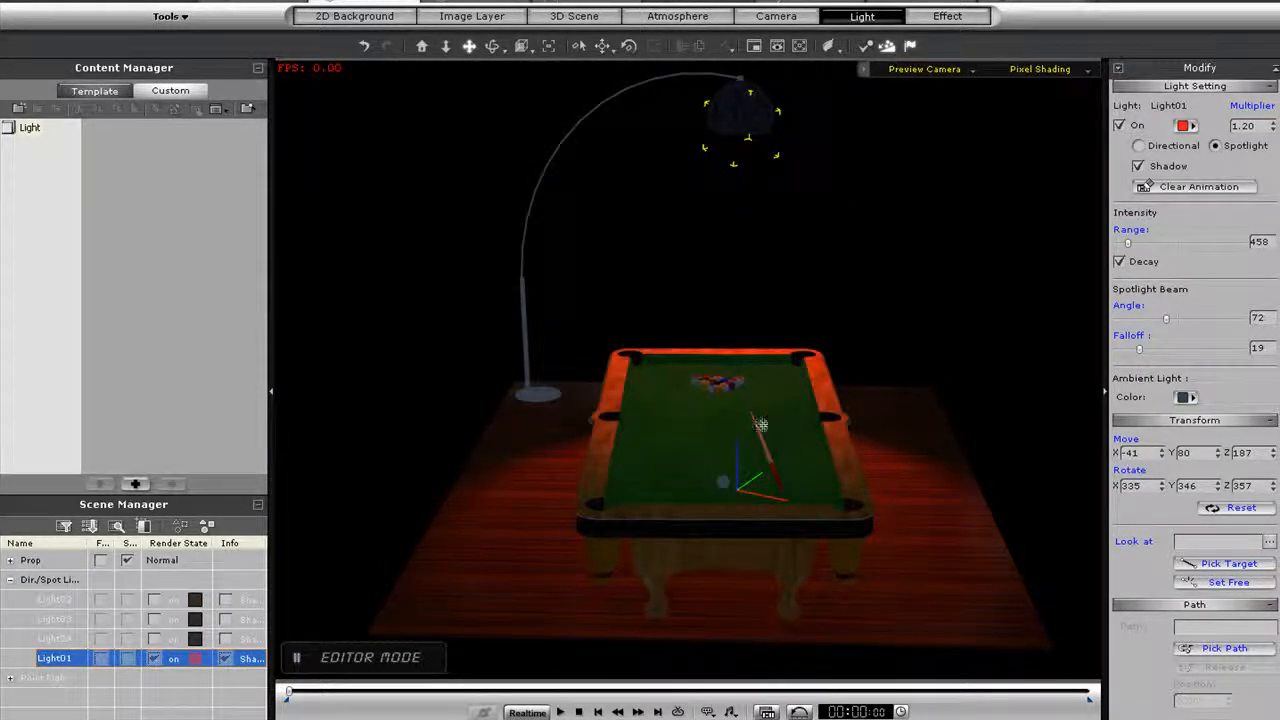
Lighten Light01's red color to a pale pink (RGB 255, 191, 193).
{"action": "left_click", "coordinate": [1183, 126]}
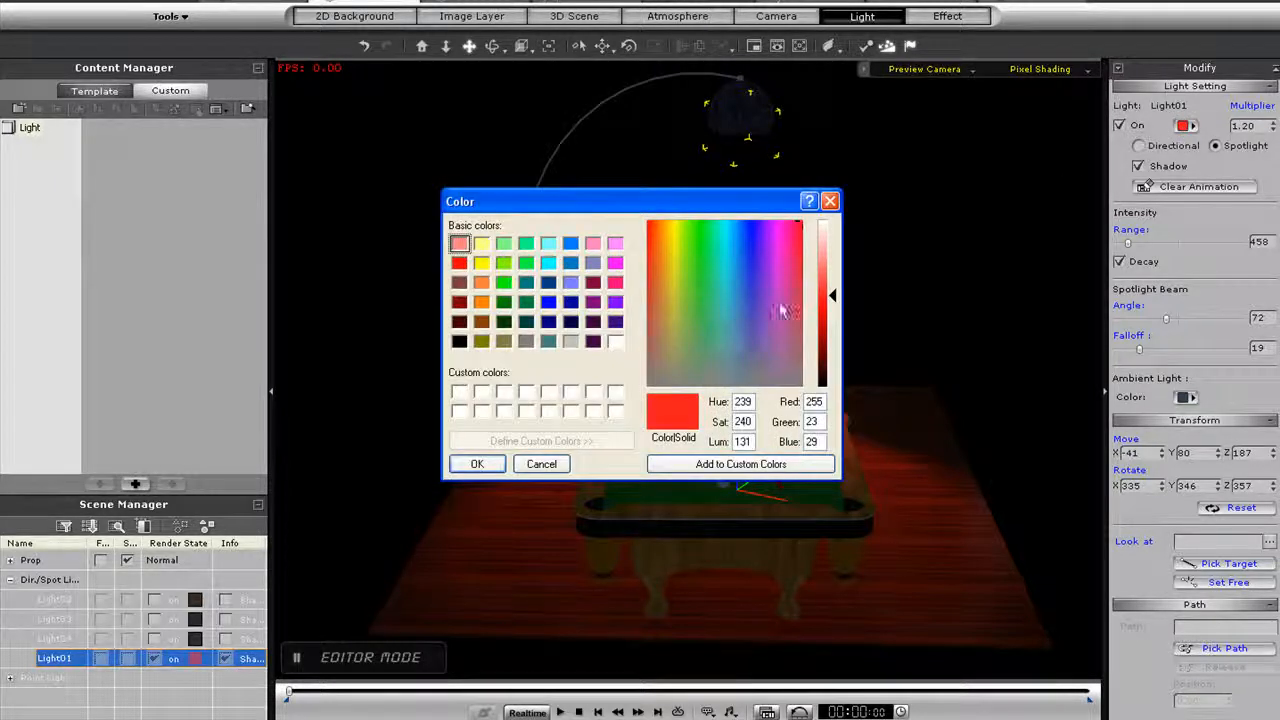
{"action": "left_click_drag", "start_coordinate": [833, 297], "coordinate": [833, 242]}
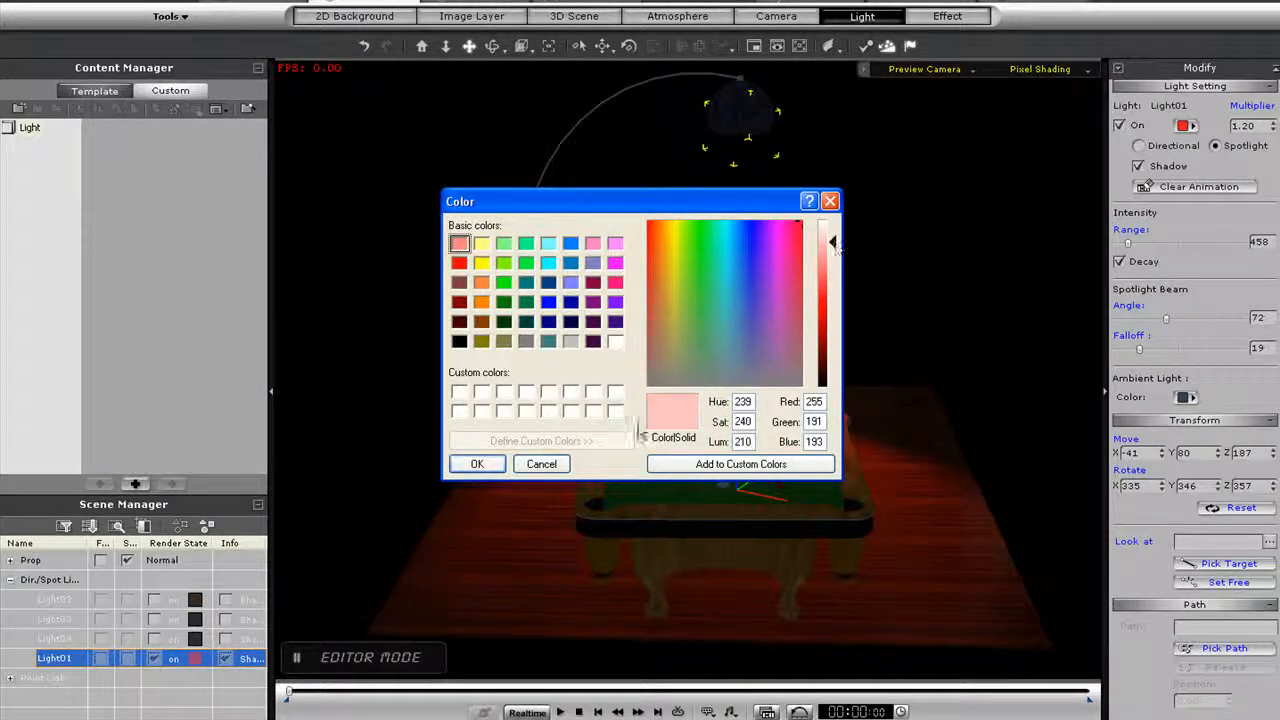
{"action": "left_click", "coordinate": [478, 465]}
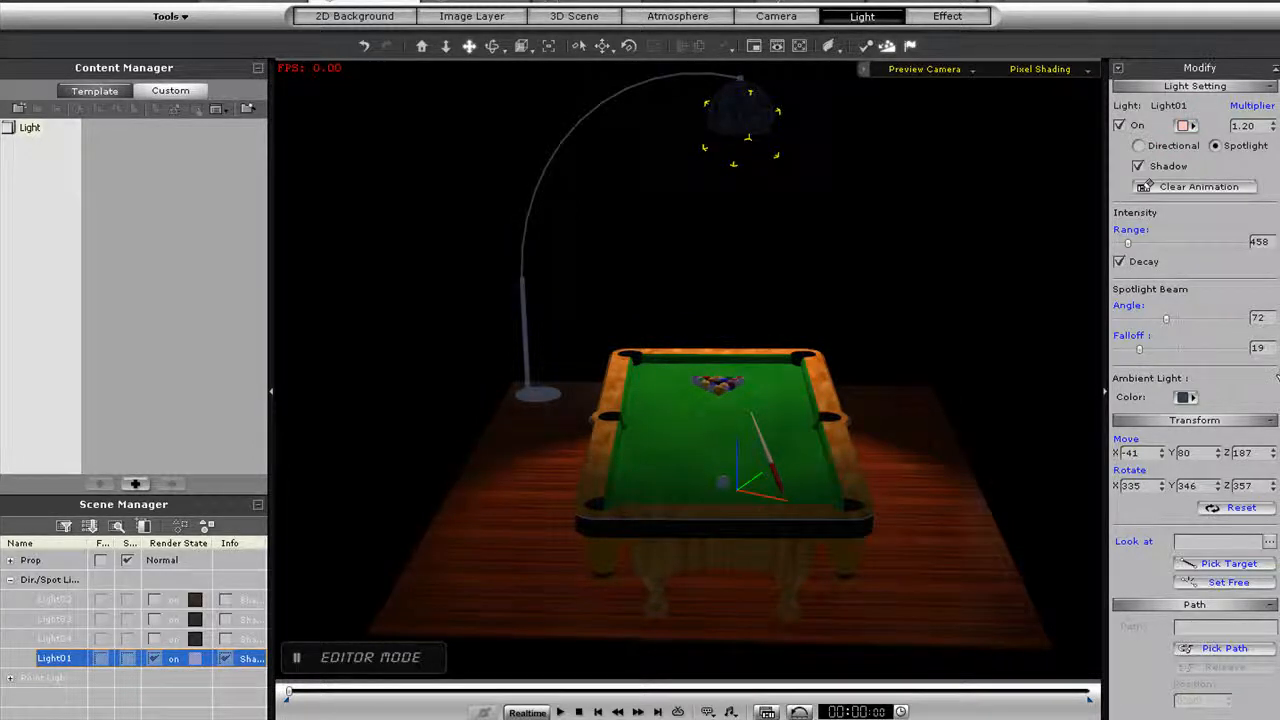
Change Light01's shadow type to Self-Cast Shadow and check the shadows on the pool table up close.
{"action": "scroll", "coordinate": [1195, 400], "scroll_direction": "down", "scroll_amount": 10}
{"action": "scroll", "coordinate": [1195, 400], "scroll_direction": "down", "scroll_amount": 1}
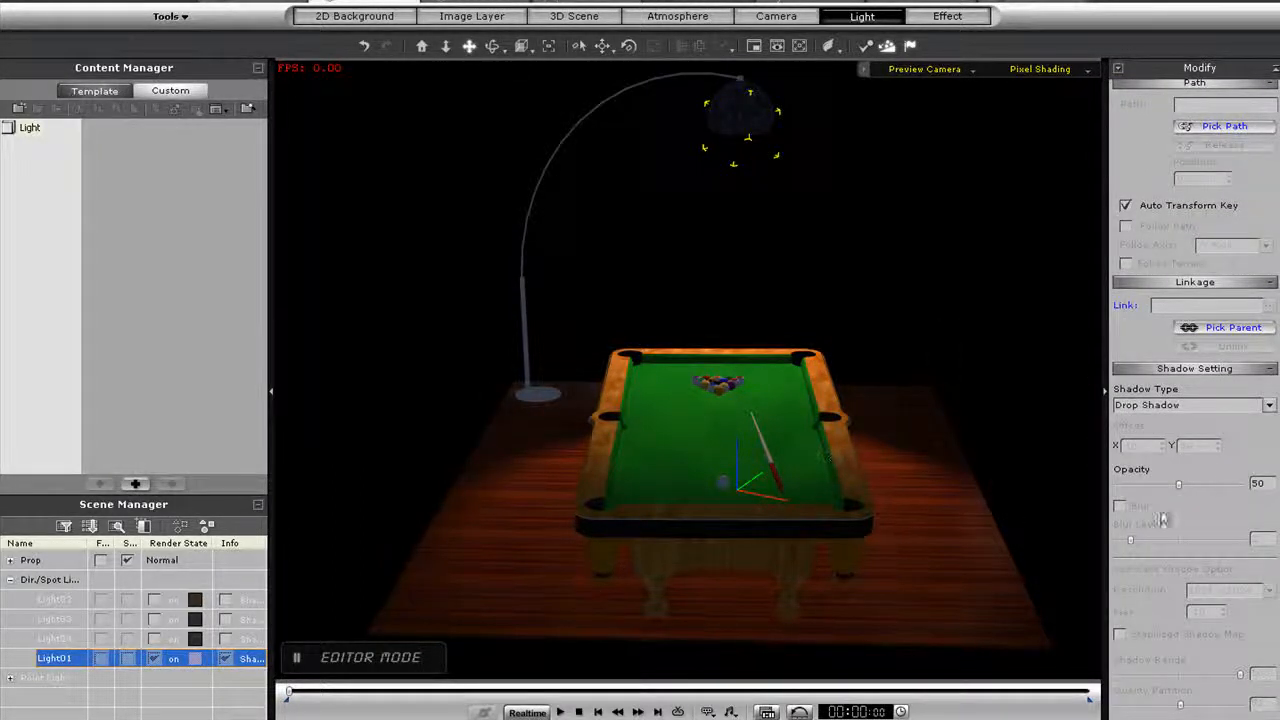
{"action": "left_click", "coordinate": [1269, 406]}
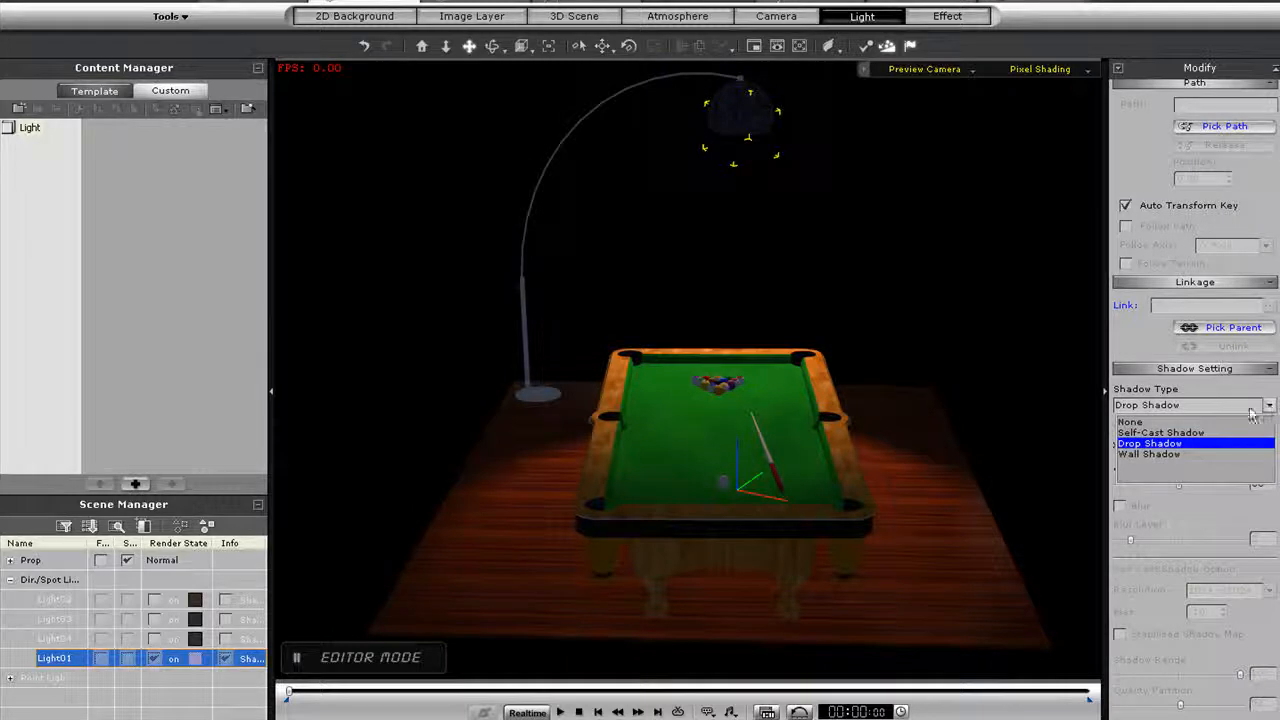
{"action": "left_click", "coordinate": [1192, 433]}
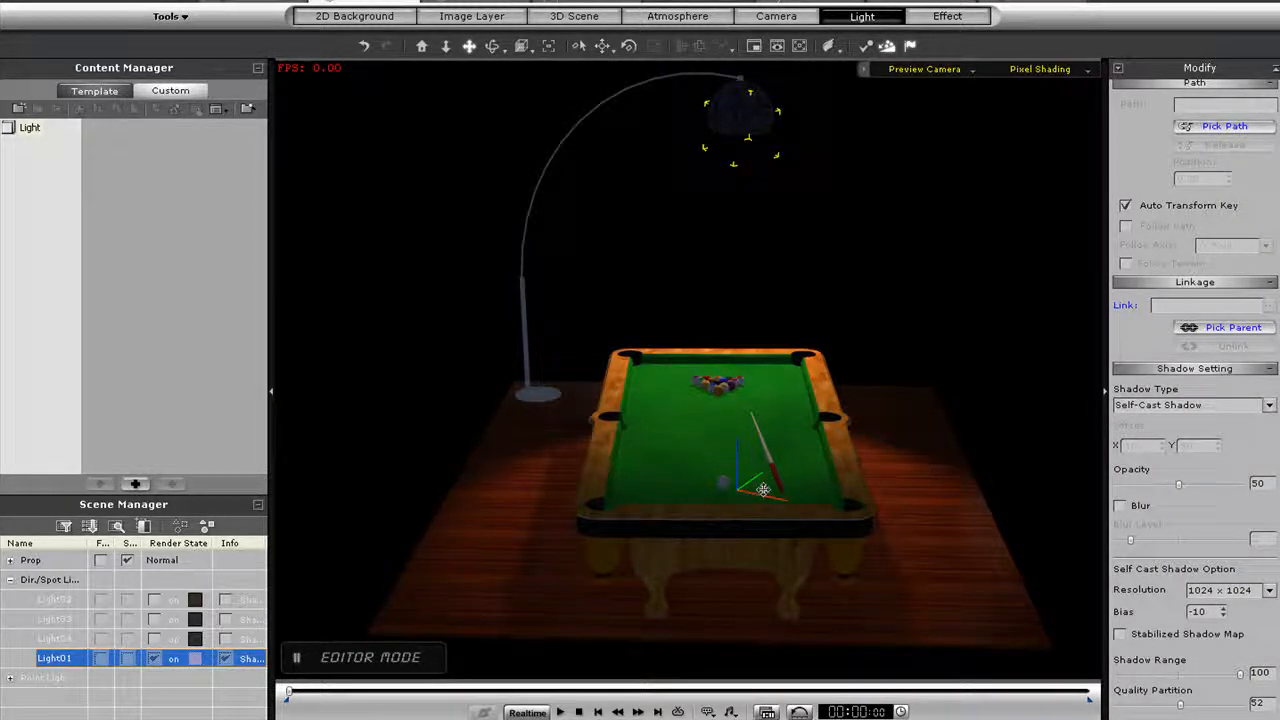
{"action": "scroll", "coordinate": [763, 489], "scroll_direction": "up", "scroll_amount": 5}
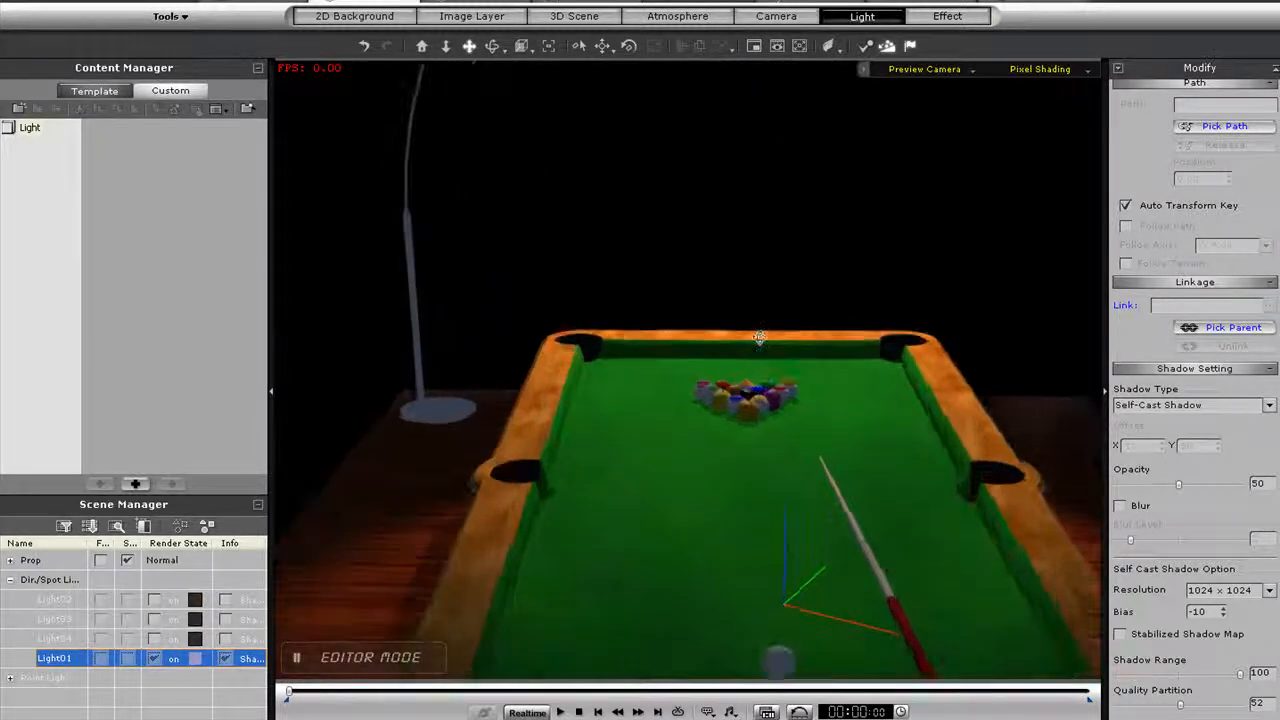
{"action": "scroll", "coordinate": [788, 485], "scroll_direction": "down", "scroll_amount": 3}
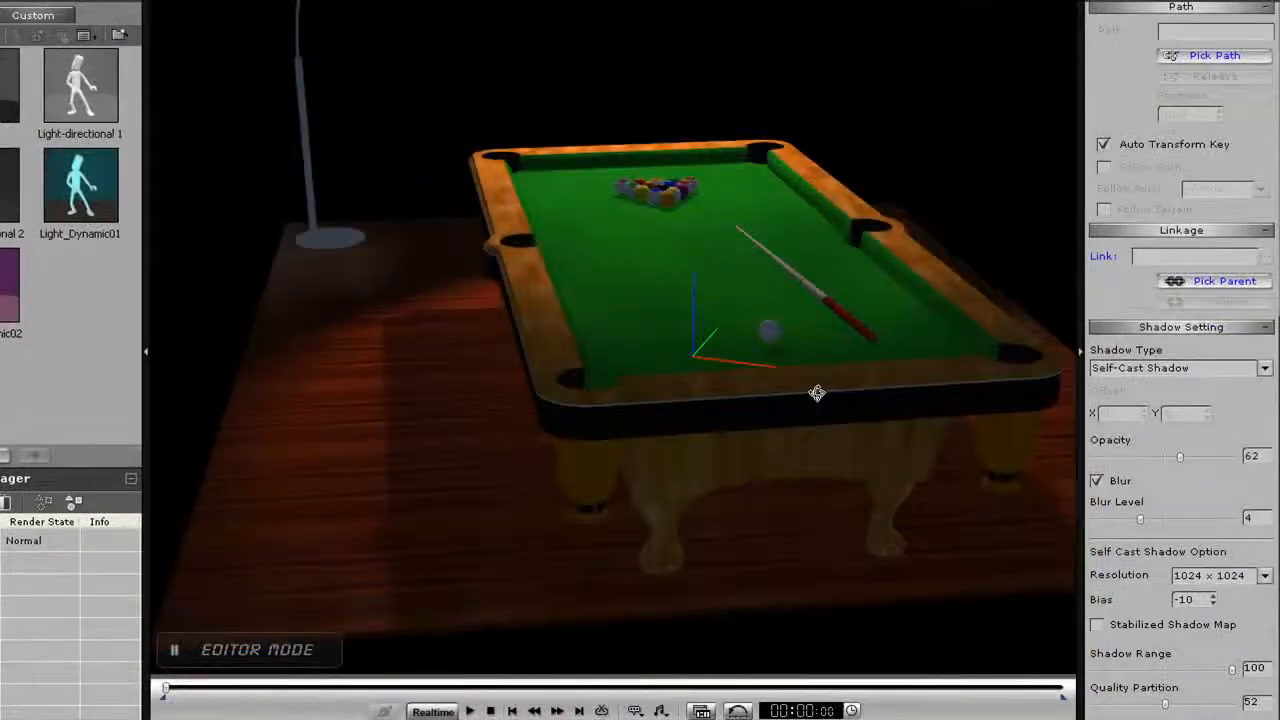
Try a self-cast shadow Bias of -2 on the pool table light, and settle on -1.
{"action": "right_click_drag", "start_coordinate": [817, 393], "coordinate": [829, 429]}
{"action": "scroll", "coordinate": [880, 406], "scroll_direction": "up", "scroll_amount": 3}
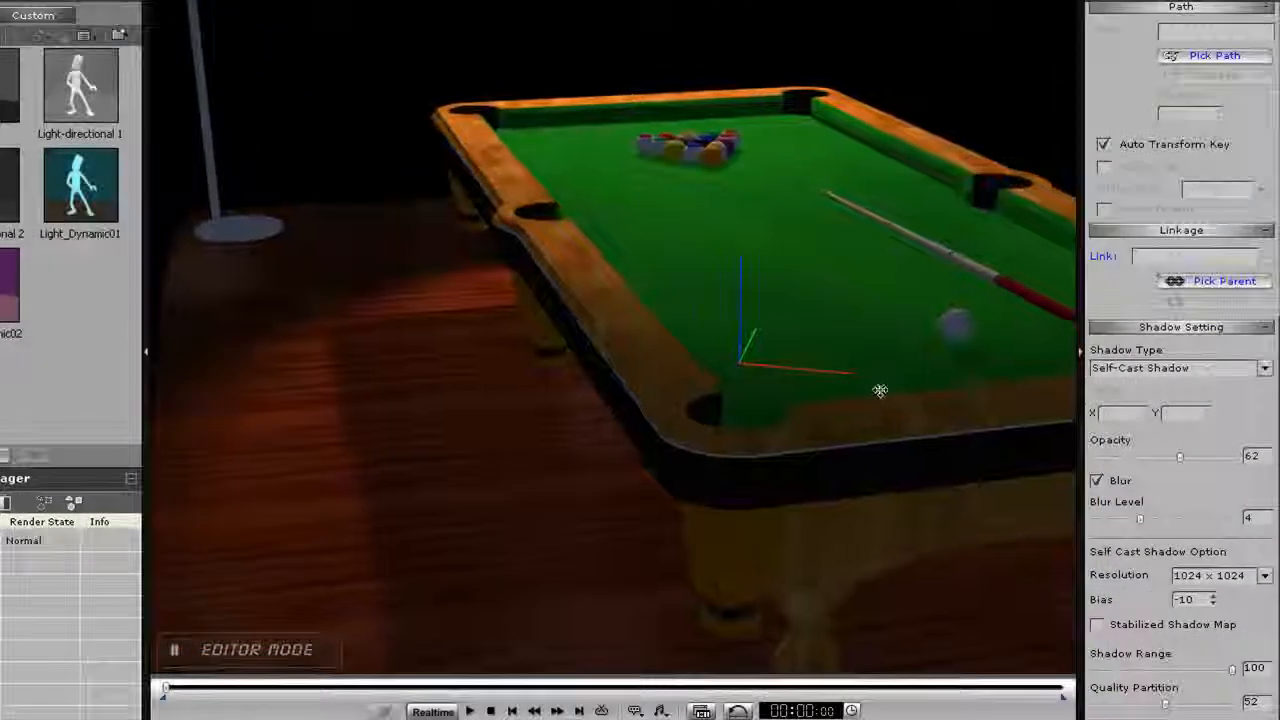
{"action": "middle_click_drag", "start_coordinate": [889, 391], "coordinate": [818, 390]}
{"action": "mouse_move", "coordinate": [871, 397]}
{"action": "right_mouse_down"}
{"action": "mouse_move", "coordinate": [857, 323]}
{"action": "mouse_move", "coordinate": [857, 380]}
{"action": "mouse_move", "coordinate": [870, 388]}
{"action": "right_mouse_up"}
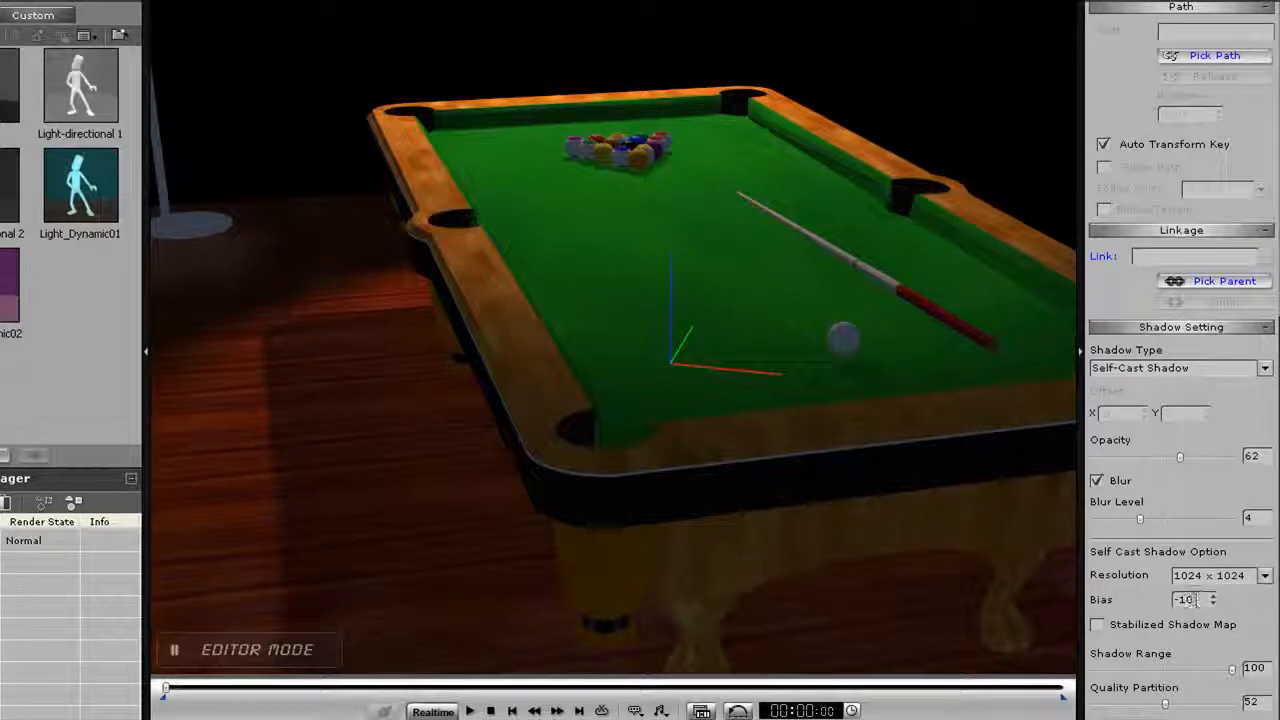
{"action": "key", "text": "BackSpace"}
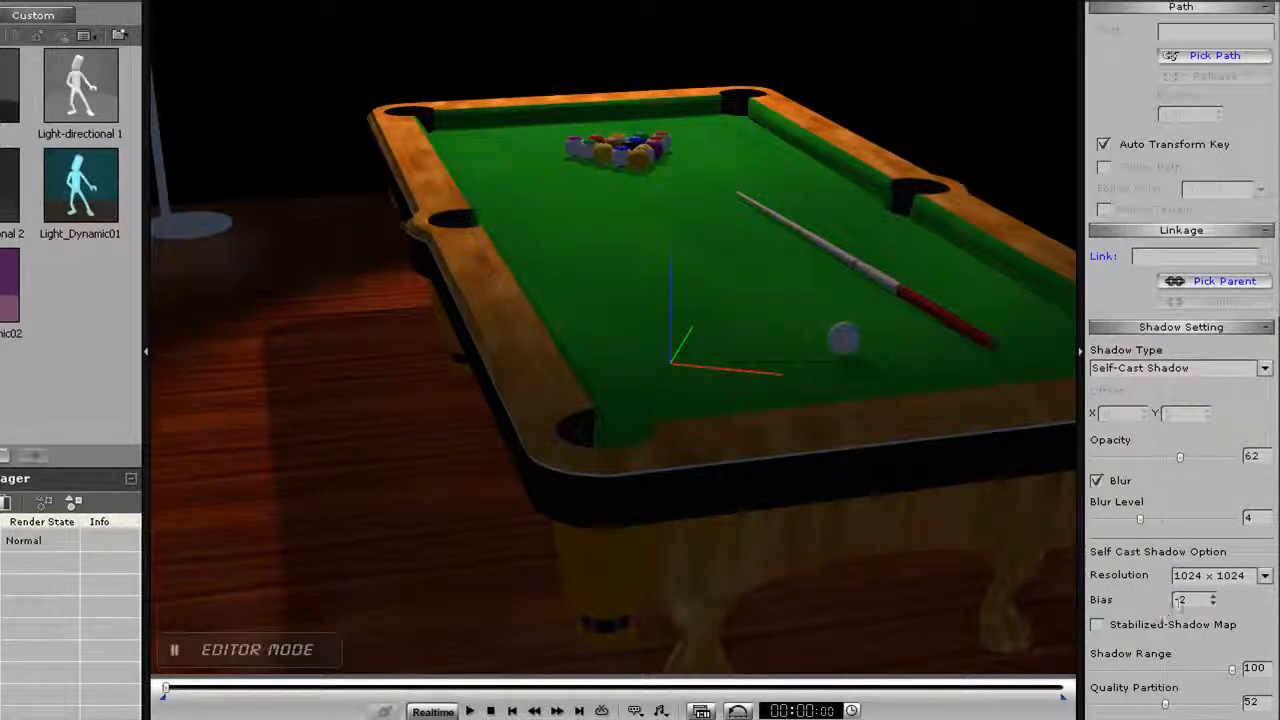
{"action": "left_click_drag", "start_coordinate": [1198, 606], "coordinate": [1145, 610]}
{"action": "type", "text": "-1"}
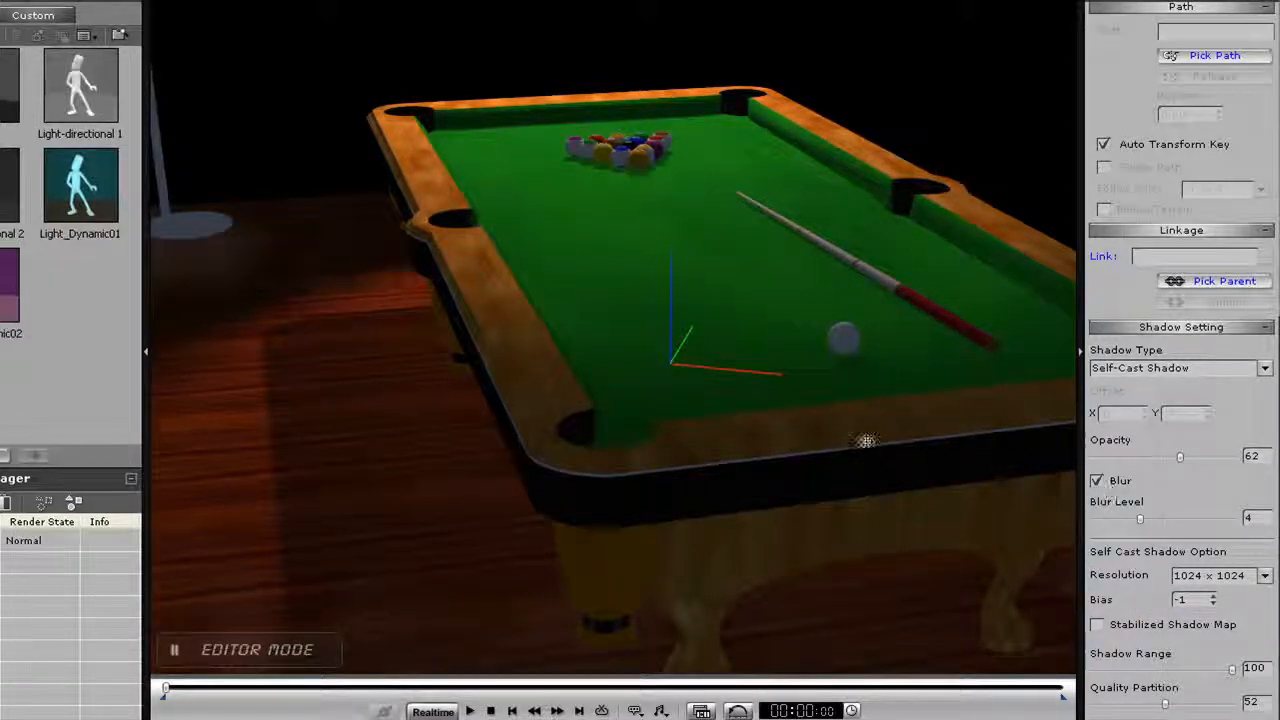
{"action": "left_click_drag", "start_coordinate": [857, 439], "coordinate": [751, 391]}
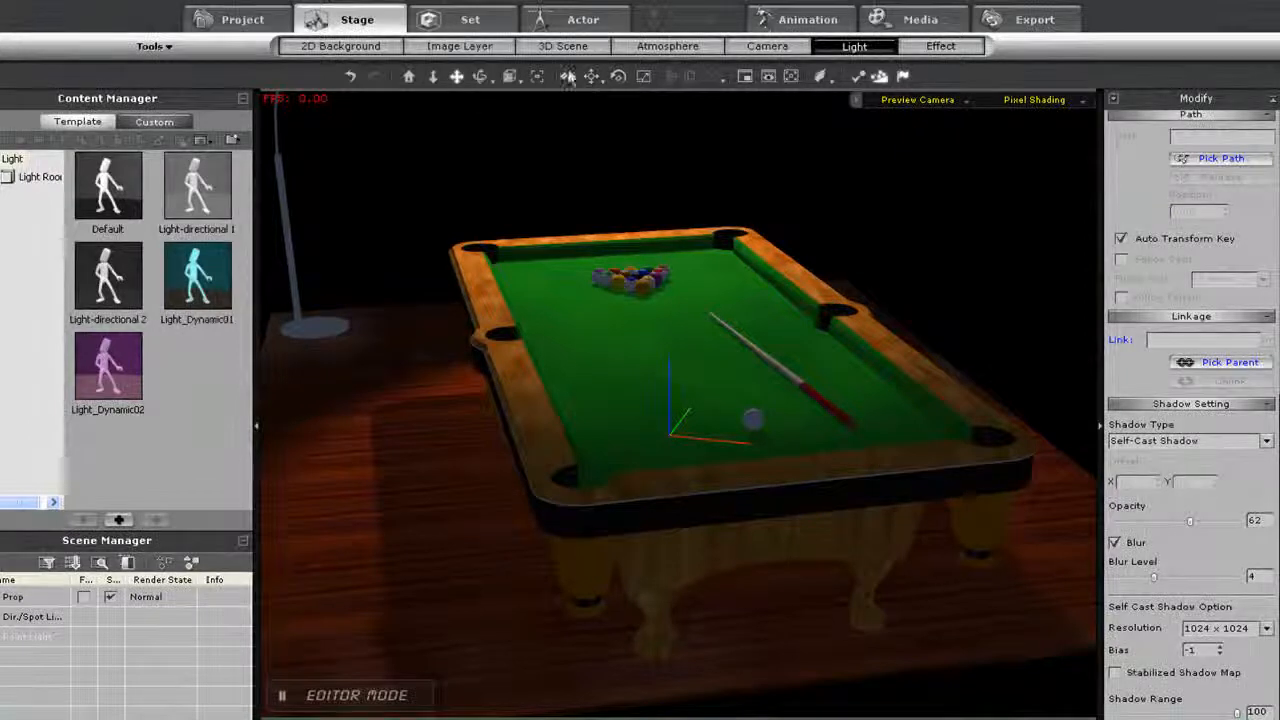
Enable Ambient Occlusion for the pool table scene and set its Strength to 27.
{"action": "left_click", "coordinate": [665, 47]}
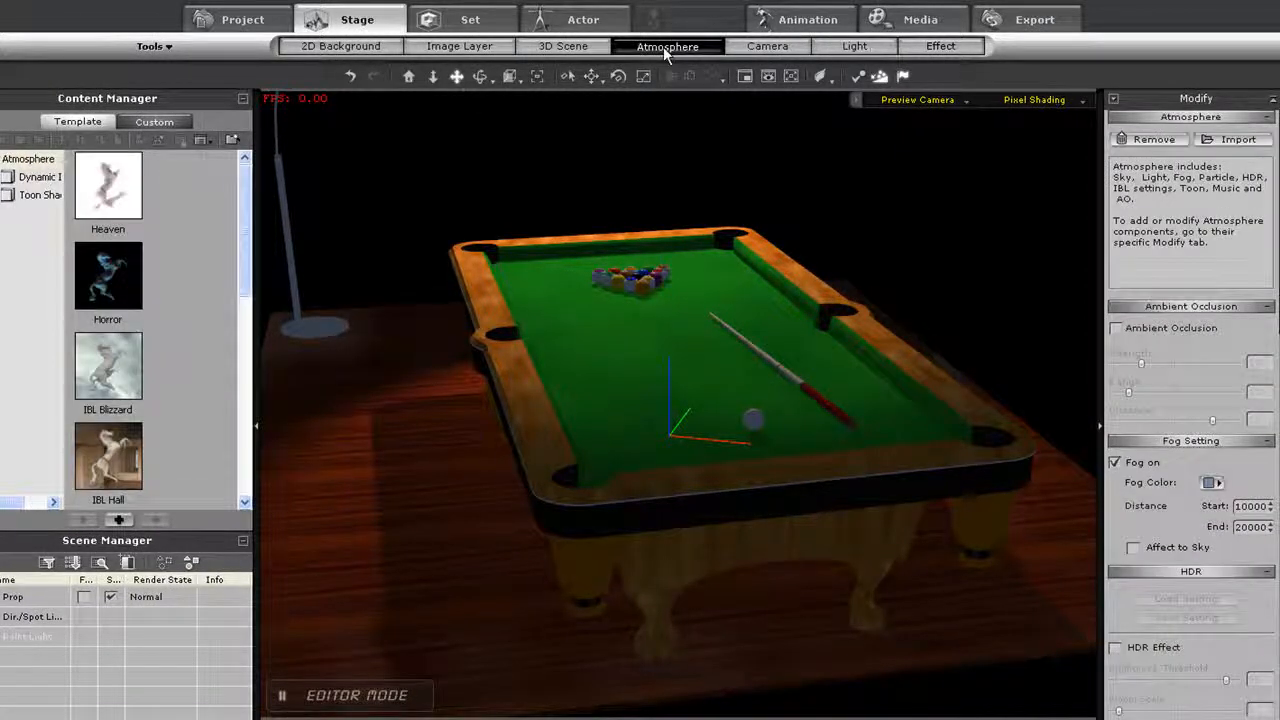
{"action": "left_click", "coordinate": [1117, 329]}
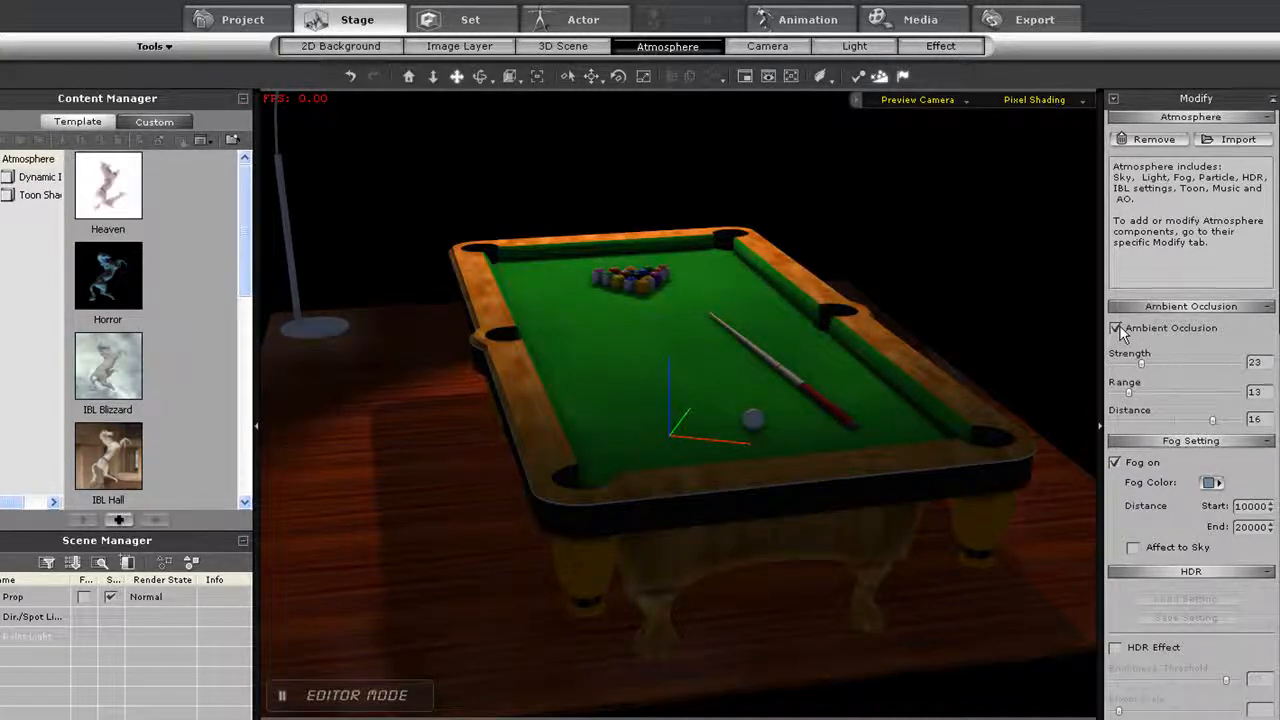
{"action": "mouse_move", "coordinate": [1141, 362]}
{"action": "left_mouse_down"}
{"action": "mouse_move", "coordinate": [1207, 363]}
{"action": "mouse_move", "coordinate": [1132, 363]}
{"action": "mouse_move", "coordinate": [1146, 363]}
{"action": "left_mouse_up"}
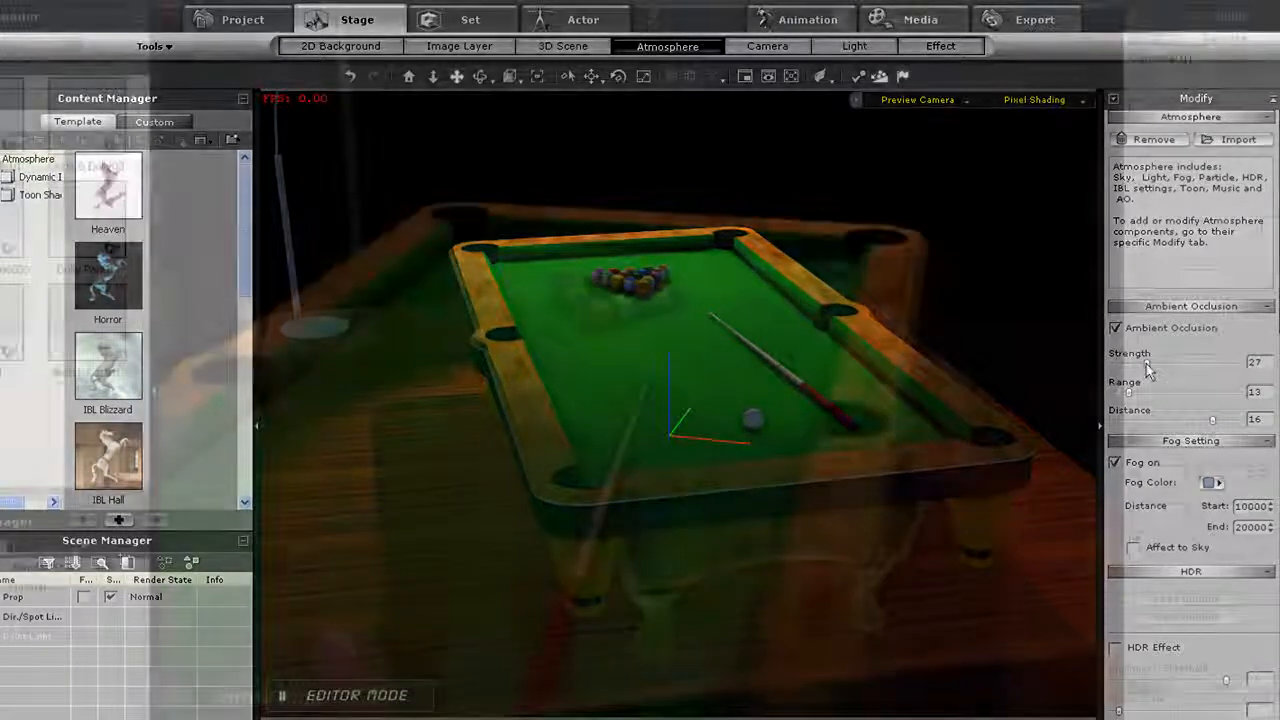